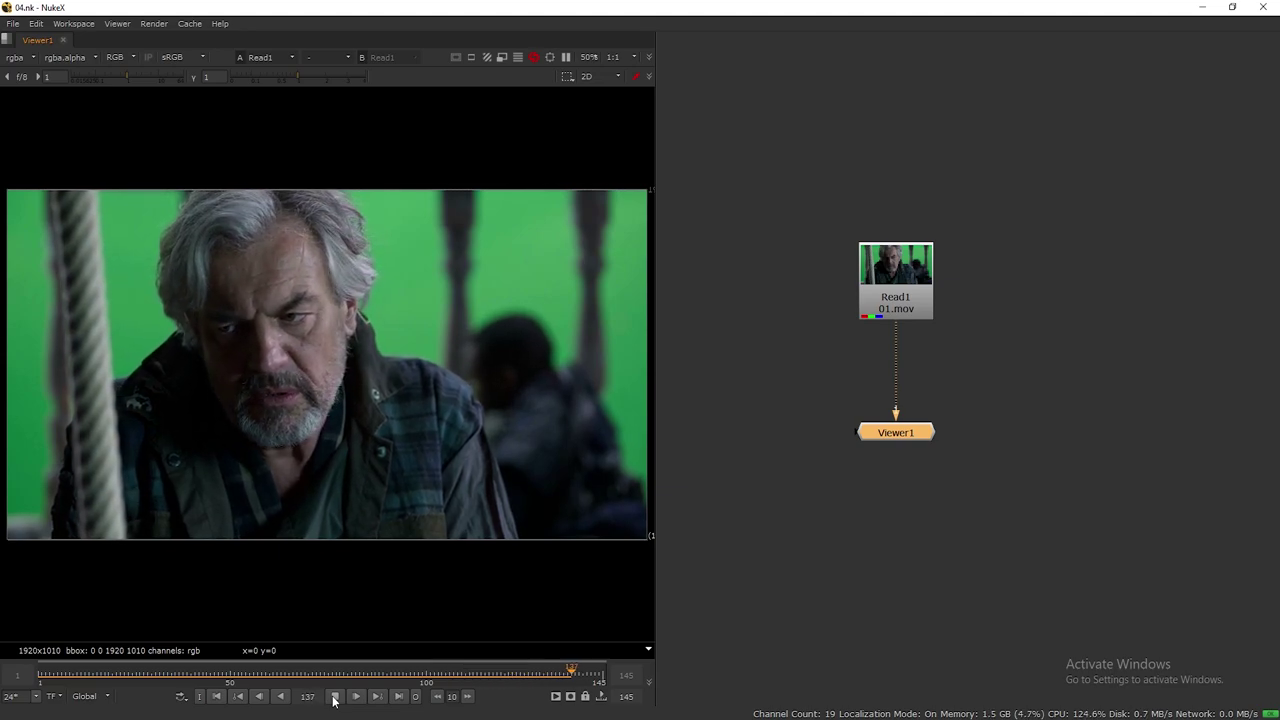
Stop playback at frame 1 and give the Read1 footage an alpha channel
left_click(334, 698)
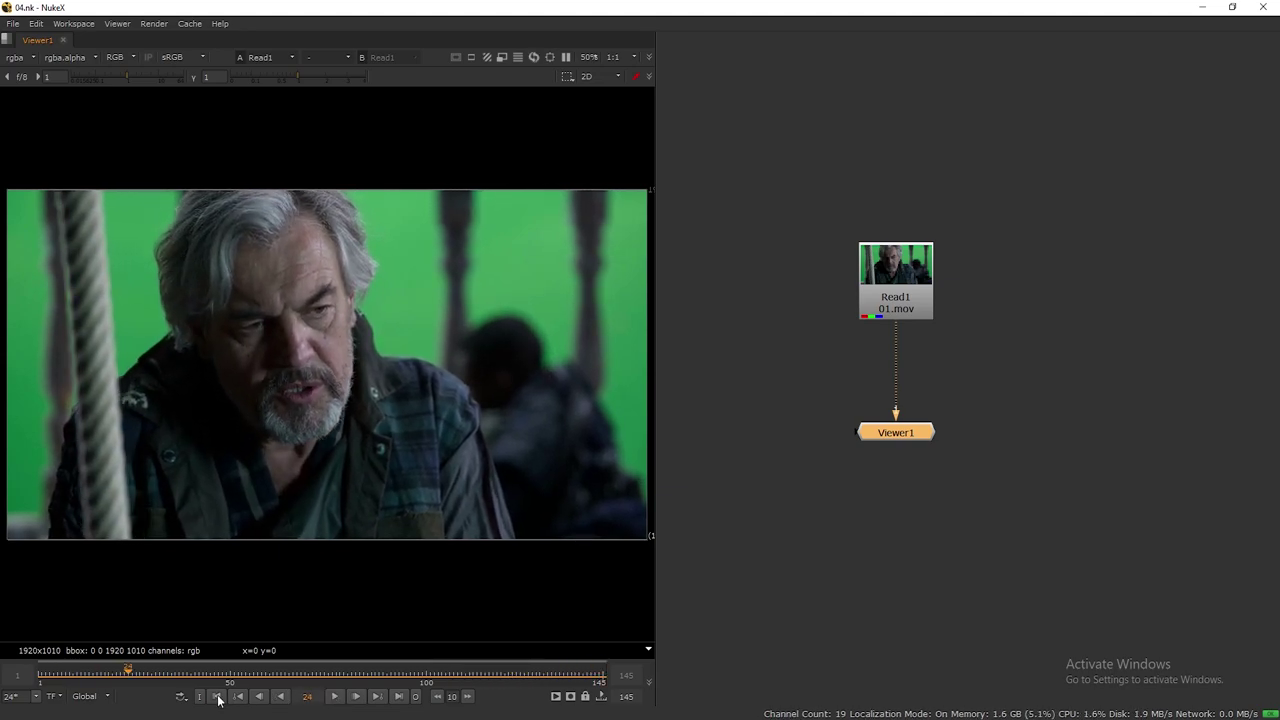
left_click(218, 698)
double_click(902, 294)
left_click(762, 326)
left_click(823, 466)
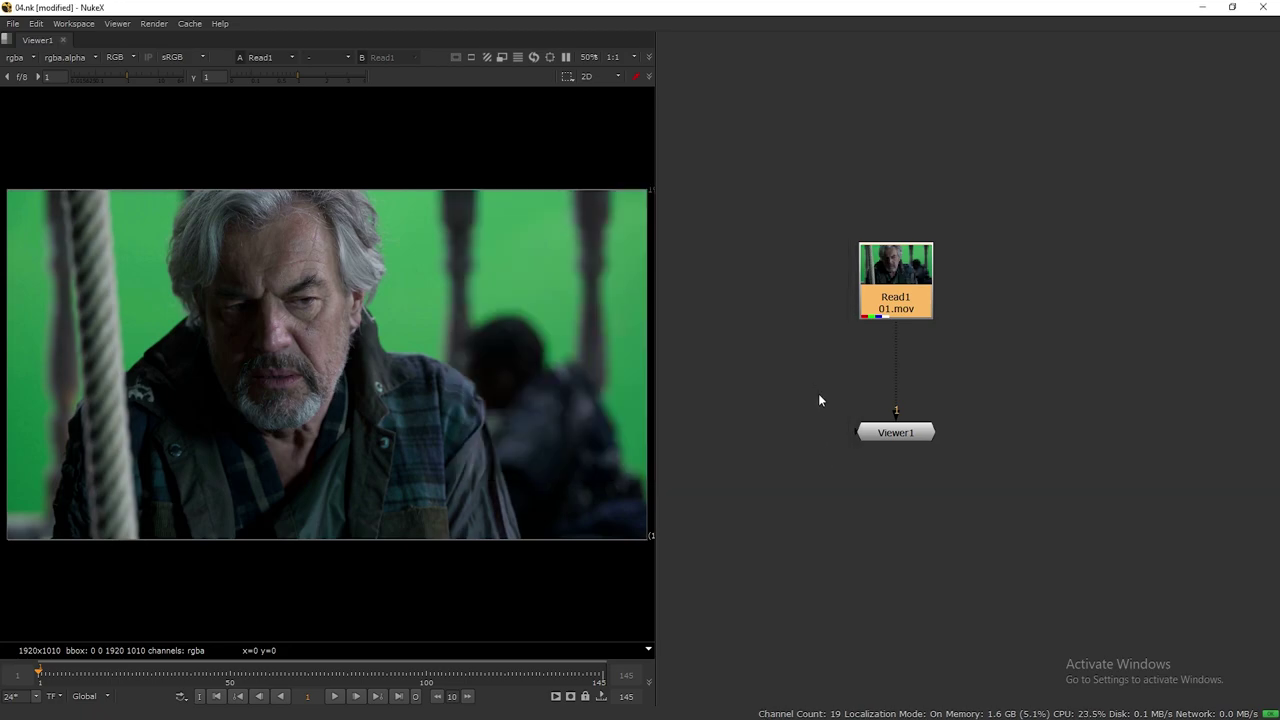
left_click(820, 412)
Set the project's full size format to 1920x1010 and save the script
middle_click_drag(610, 246, 543, 236)
key("s")
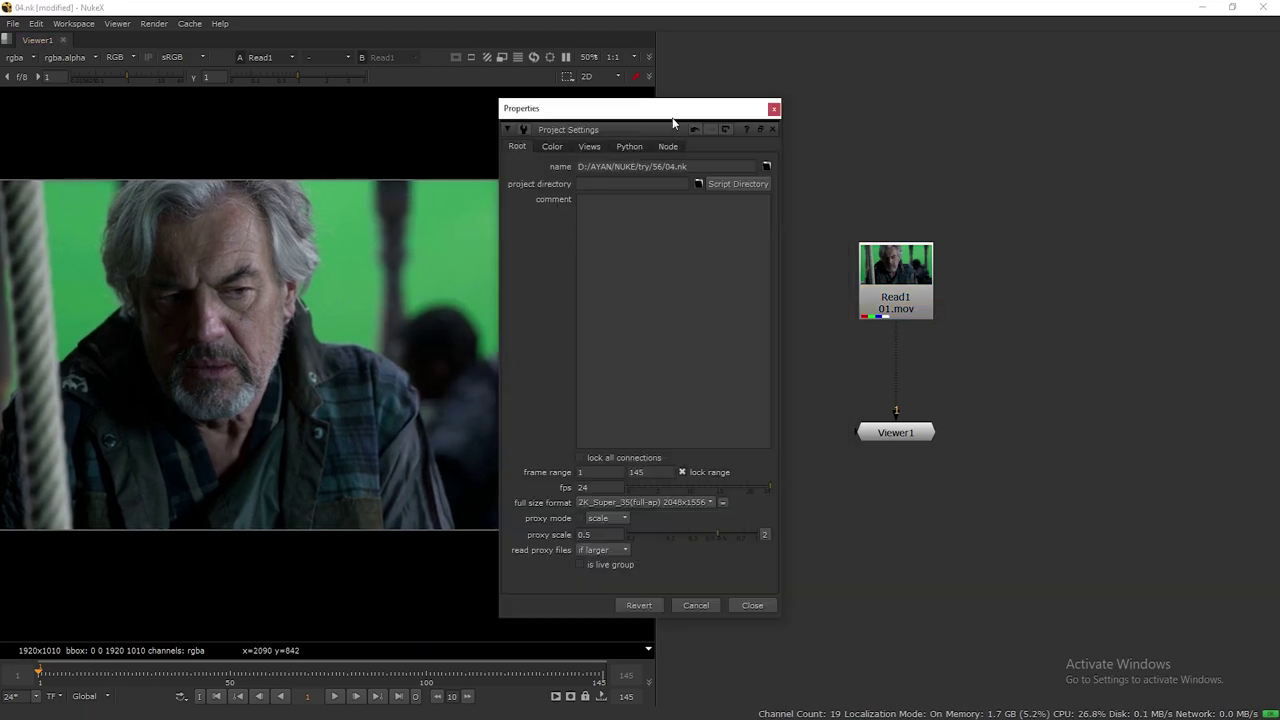
left_click_drag(674, 128, 953, 93)
left_click(884, 467)
left_click(997, 697)
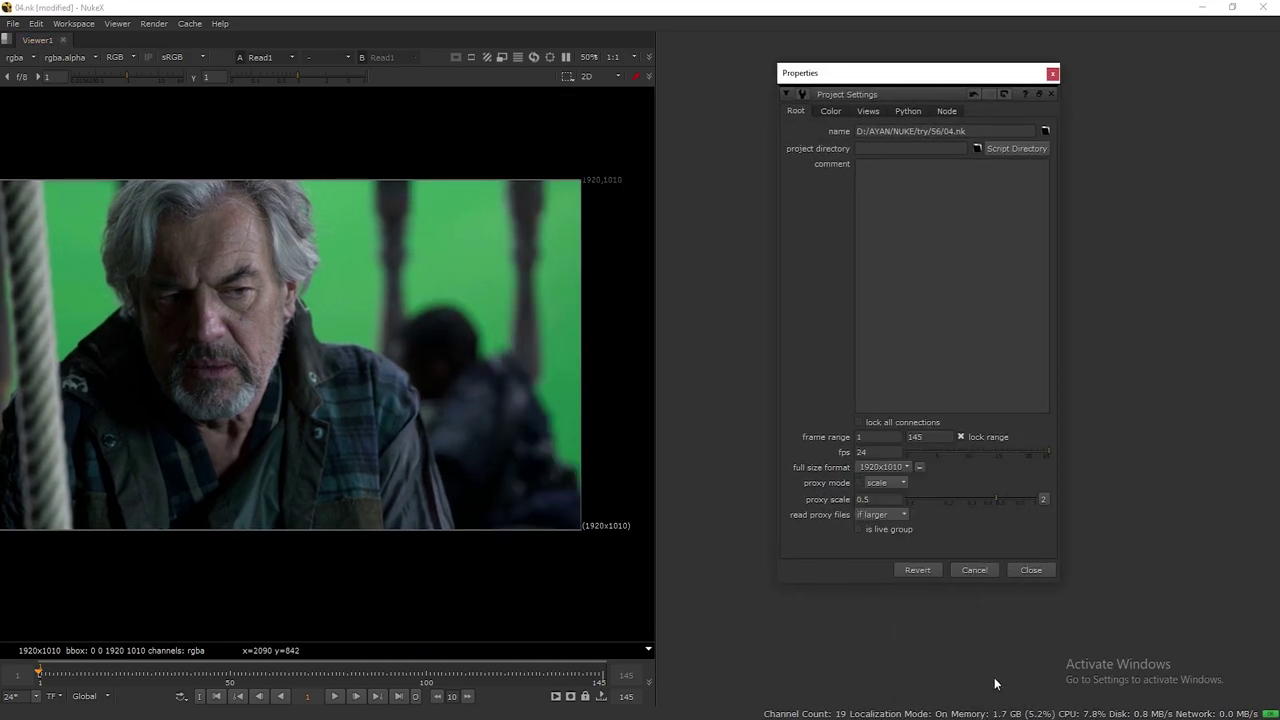
left_click(1031, 570)
key("f")
key("ctrl+s")
Insert a Denoise node between the Read1 footage and the viewer
scroll(905, 293, "up", 1)
middle_click_drag(905, 294, 889, 258)
left_click_drag(888, 271, 874, 217)
middle_click_drag(900, 297, 895, 316)
left_click(910, 331)
key("Tab")
type("de")
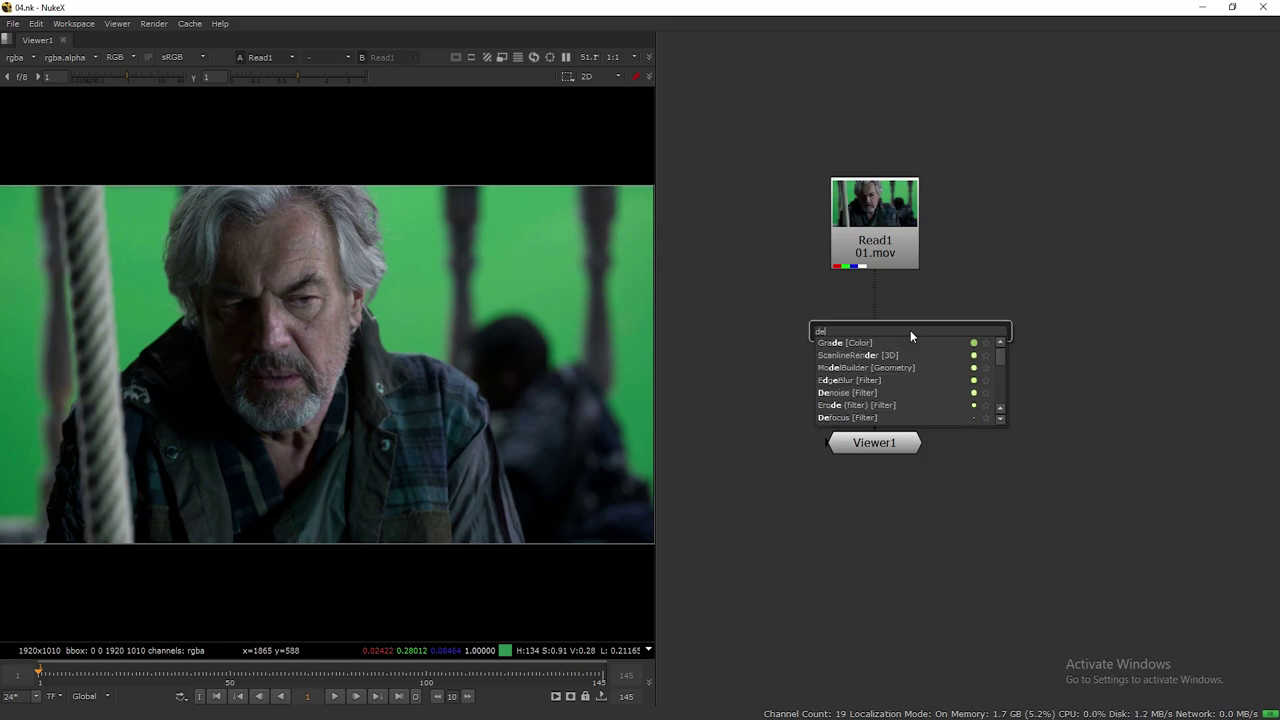
left_click(851, 396)
left_click_drag(897, 334, 862, 332)
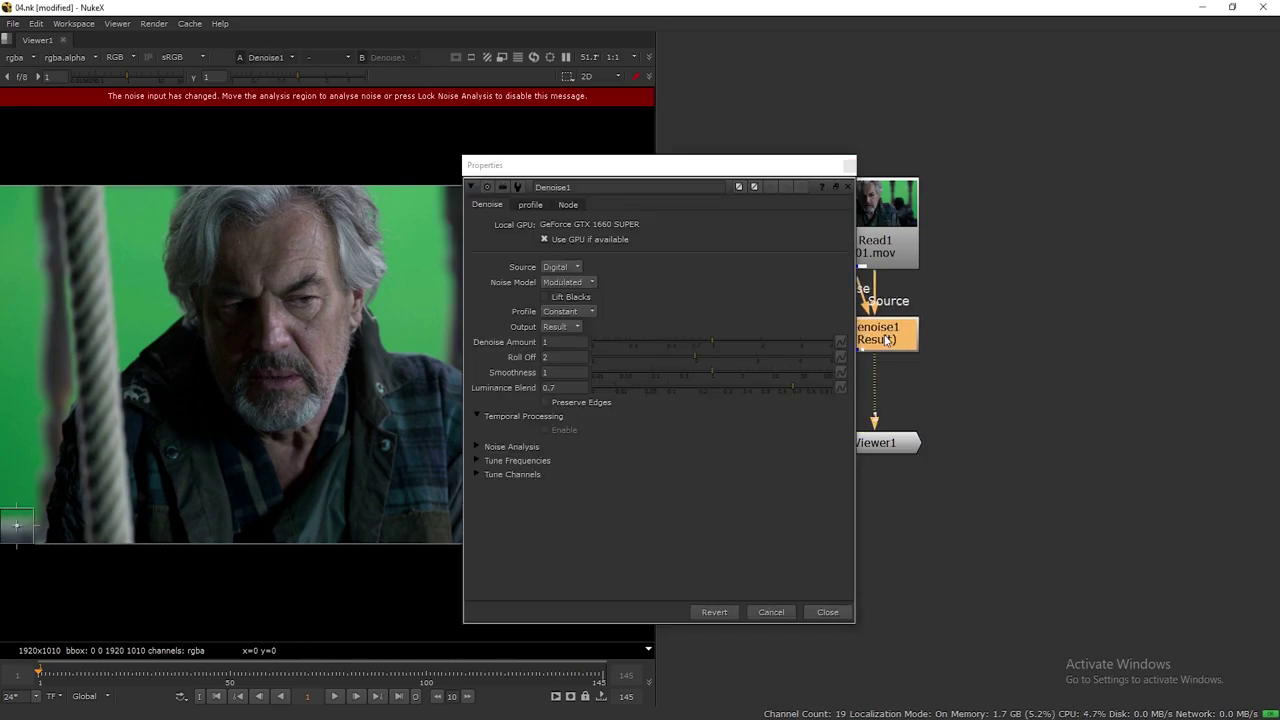
Place the Denoise1 noise analysis region on the flat green area between the two background posts
left_click_drag(796, 166, 1264, 169)
middle_click_drag(868, 207, 785, 171)
left_click_drag(1082, 173, 985, 137)
left_click_drag(22, 531, 50, 515)
left_click_drag(488, 280, 536, 245)
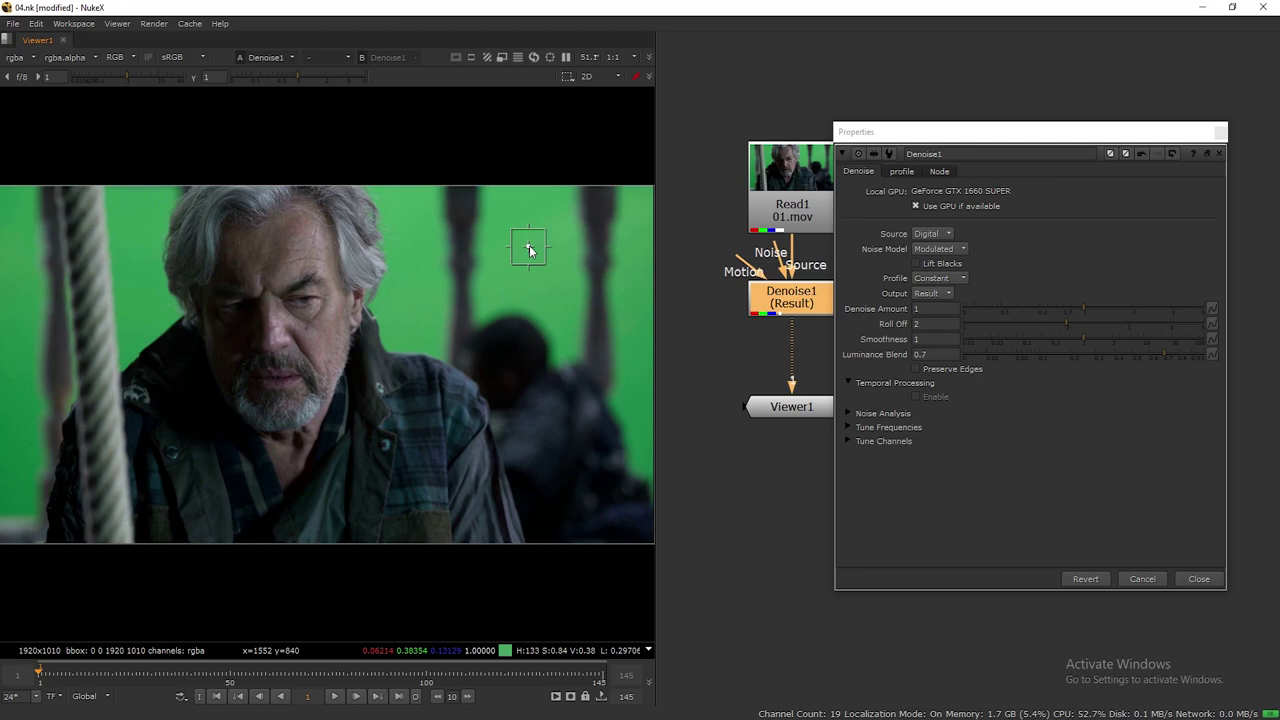
Examine the face in the blue channel with Denoise1 switched off and on
key("b")
scroll(331, 287, "up", 4)
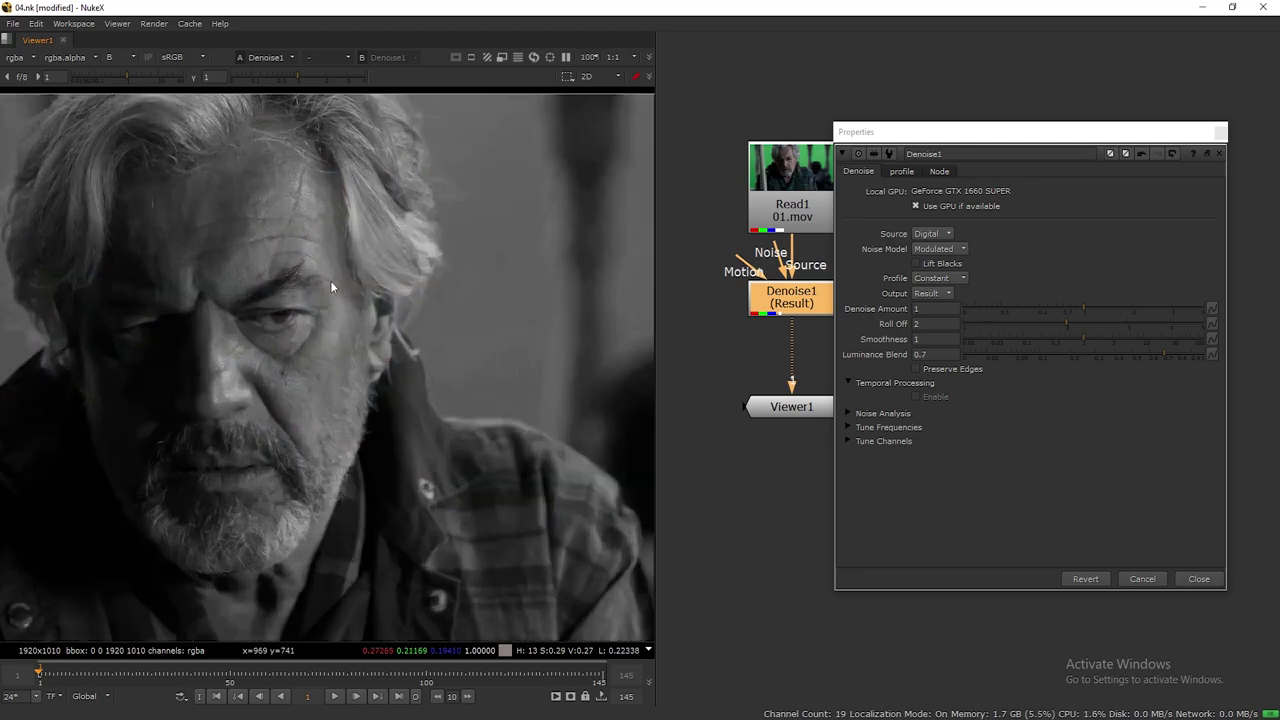
left_click_drag(932, 137, 1011, 120)
left_click(128, 62)
left_click(131, 112)
key("d")
key("d")
key("d")
key("d")
Set Denoise1's Roll Off to 1 and raise its Denoise Amount
left_click_drag(1085, 118, 1021, 114)
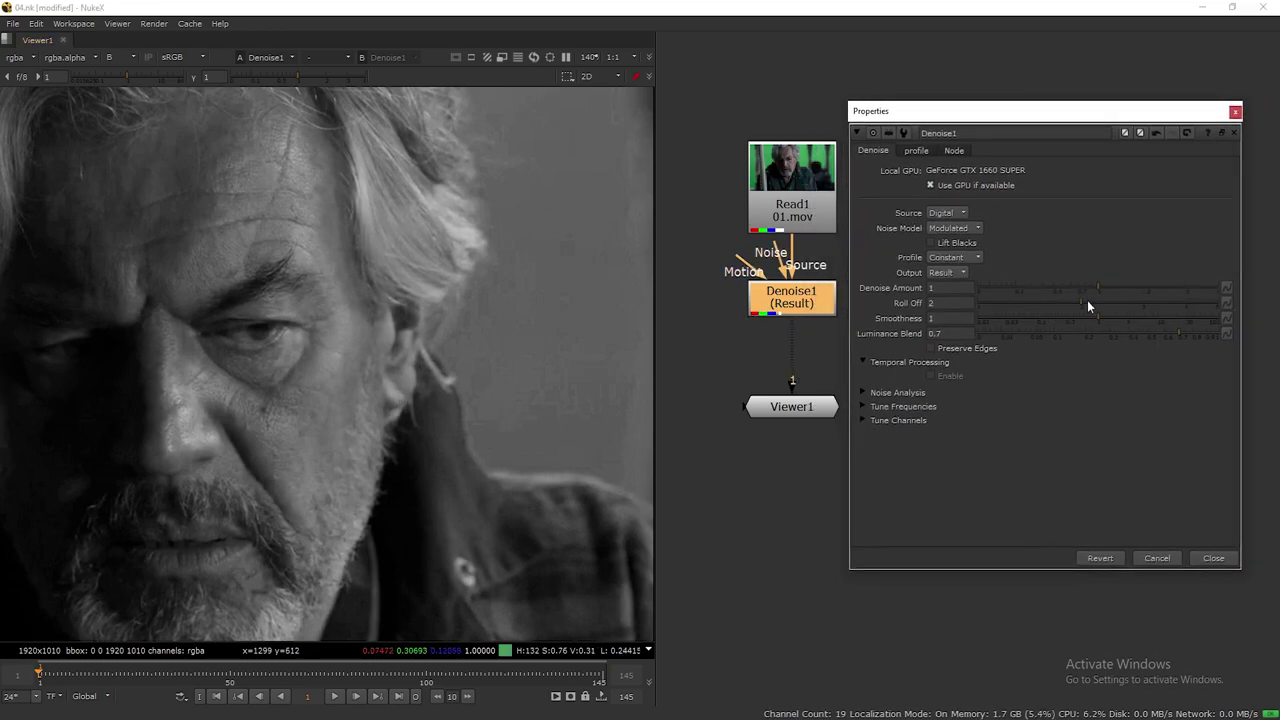
left_click_drag(1080, 299, 934, 299)
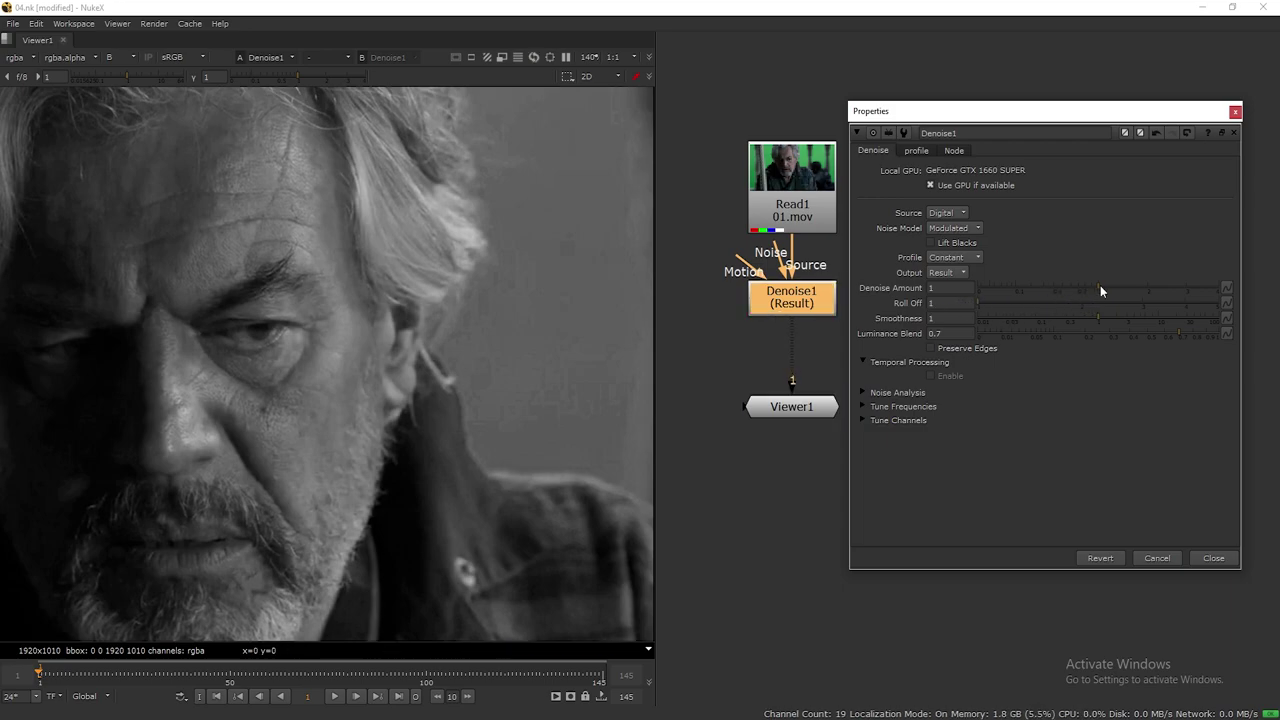
left_click_drag(1100, 290, 1148, 285)
Compare the footage with the adjusted Denoise1 off and on, and return the viewer to RGB
key("d")
key("d")
key("d")
key("d")
left_click(1236, 116)
left_click(117, 59)
left_click(127, 73)
scroll(319, 321, "down", 6)
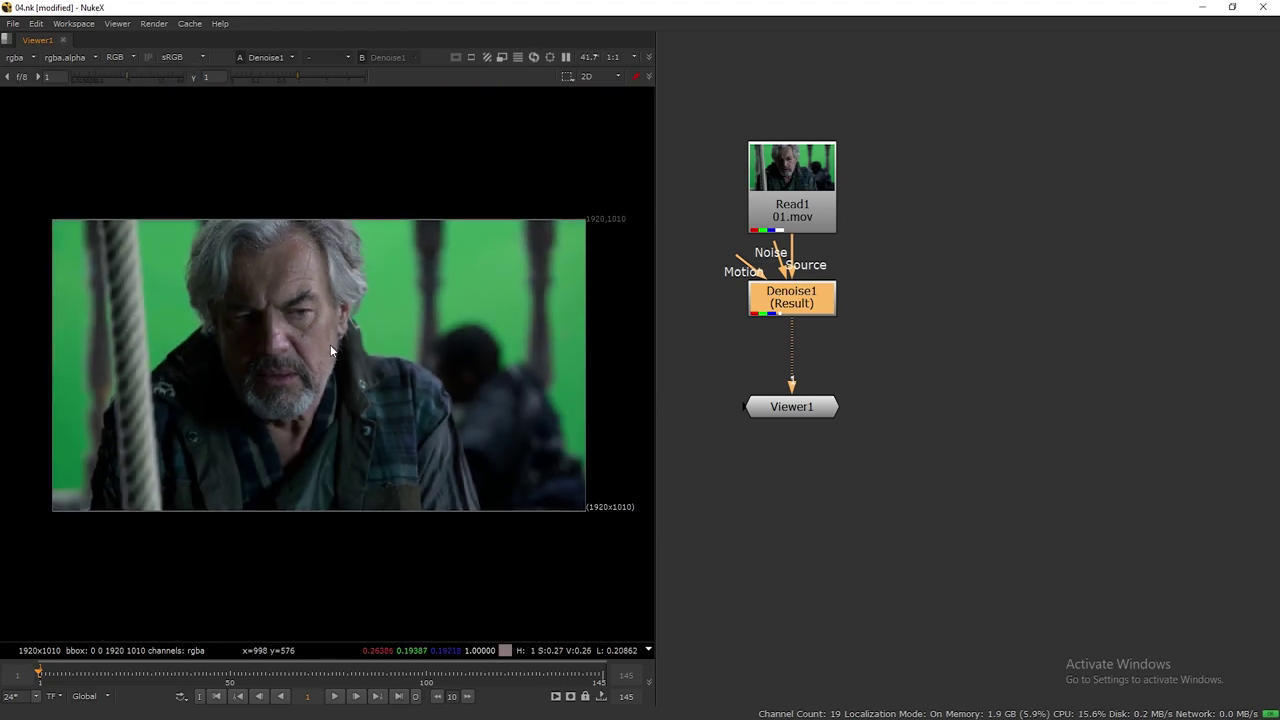
scroll(330, 344, "up", 2)
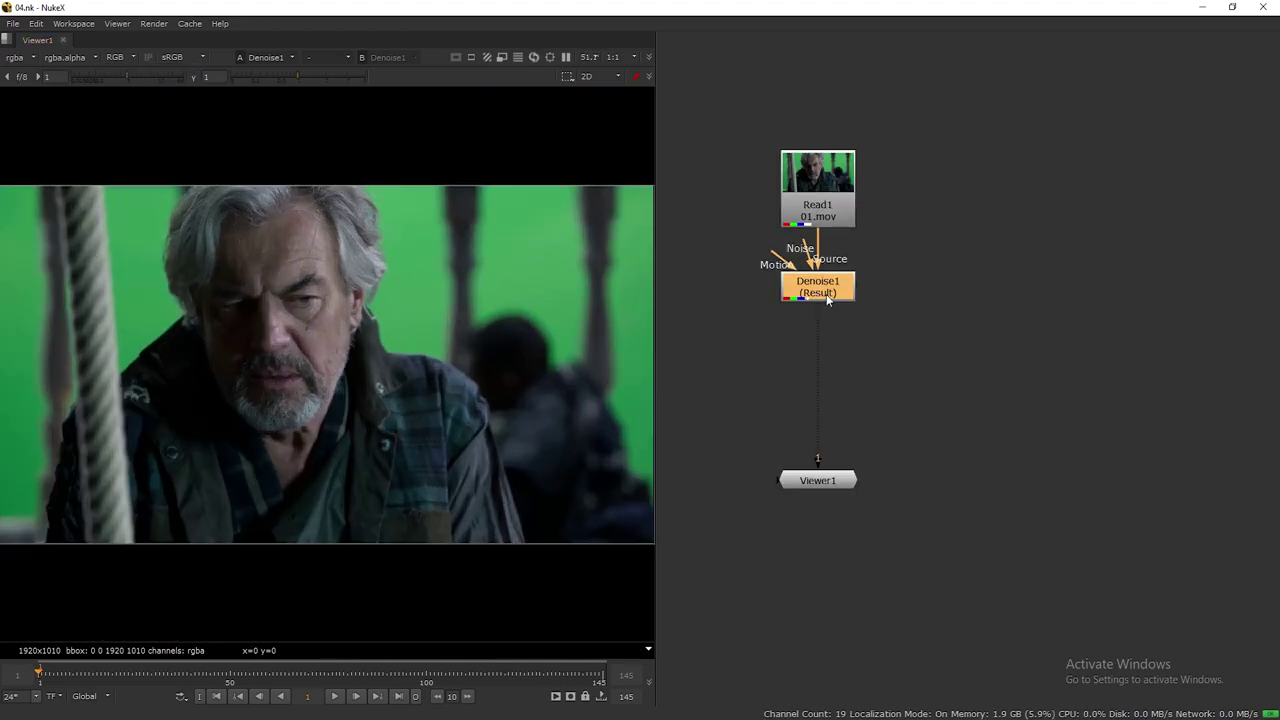
Add a Grade node below Denoise1
key("Tab")
type("gra")
left_click(772, 306)
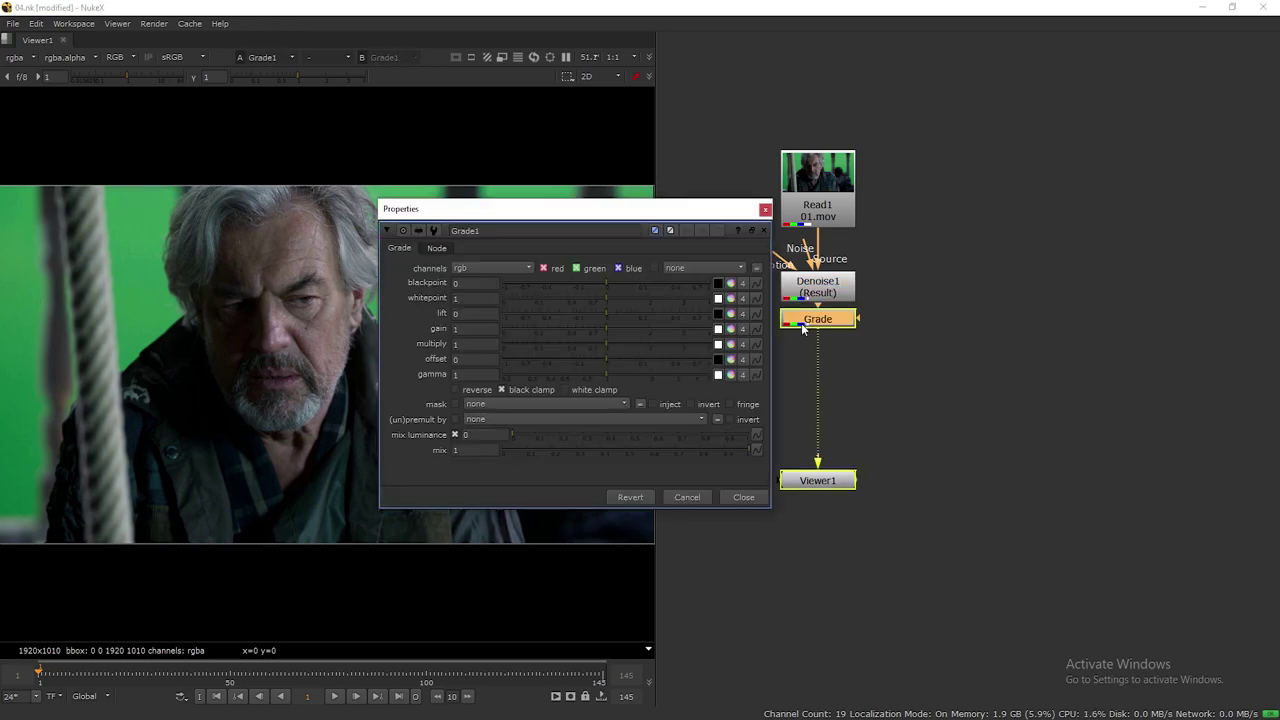
left_click_drag(831, 341, 831, 356)
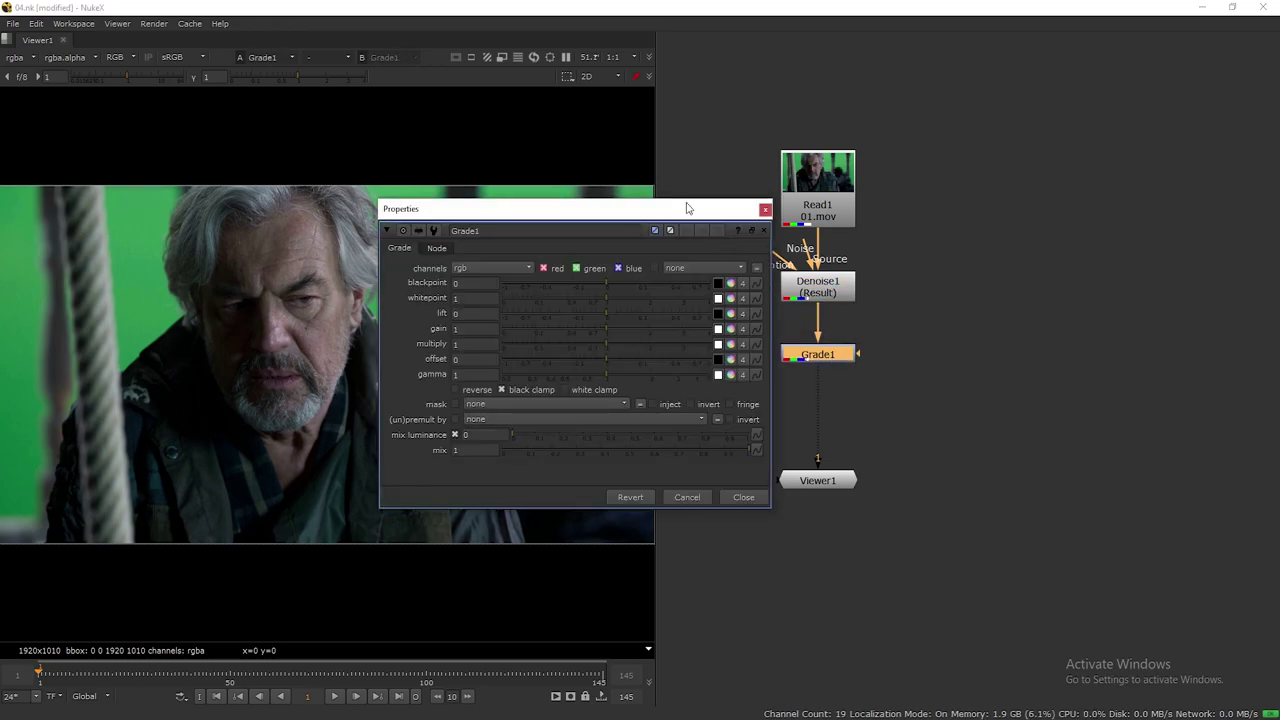
left_click_drag(688, 208, 1121, 128)
Sample Grade1's whitepoint from a small region of about 12x51 pixels on the rope's bright edge
left_click(1151, 219)
scroll(101, 383, "up", 4)
scroll(100, 383, "up", 3)
scroll(100, 383, "down", 3)
middle_click_drag(250, 222, 264, 404)
scroll(287, 361, "up", 3)
mouse_move(287, 361)
middle_mouse_down()
mouse_move(551, 246)
mouse_move(464, 291)
middle_mouse_up()
left_click_drag(172, 285, 184, 339, "ctrl+shift")
scroll(366, 332, "down", 3)
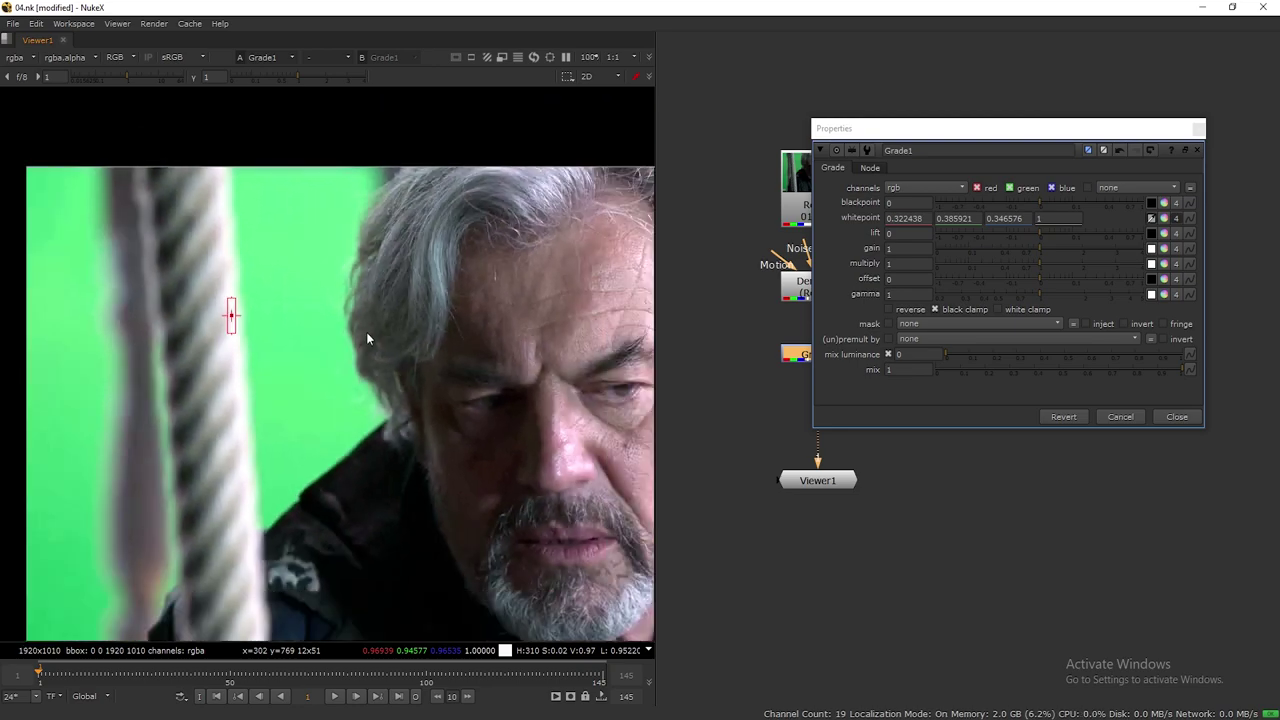
middle_click_drag(434, 371, 370, 310)
left_click_drag(959, 128, 1017, 126)
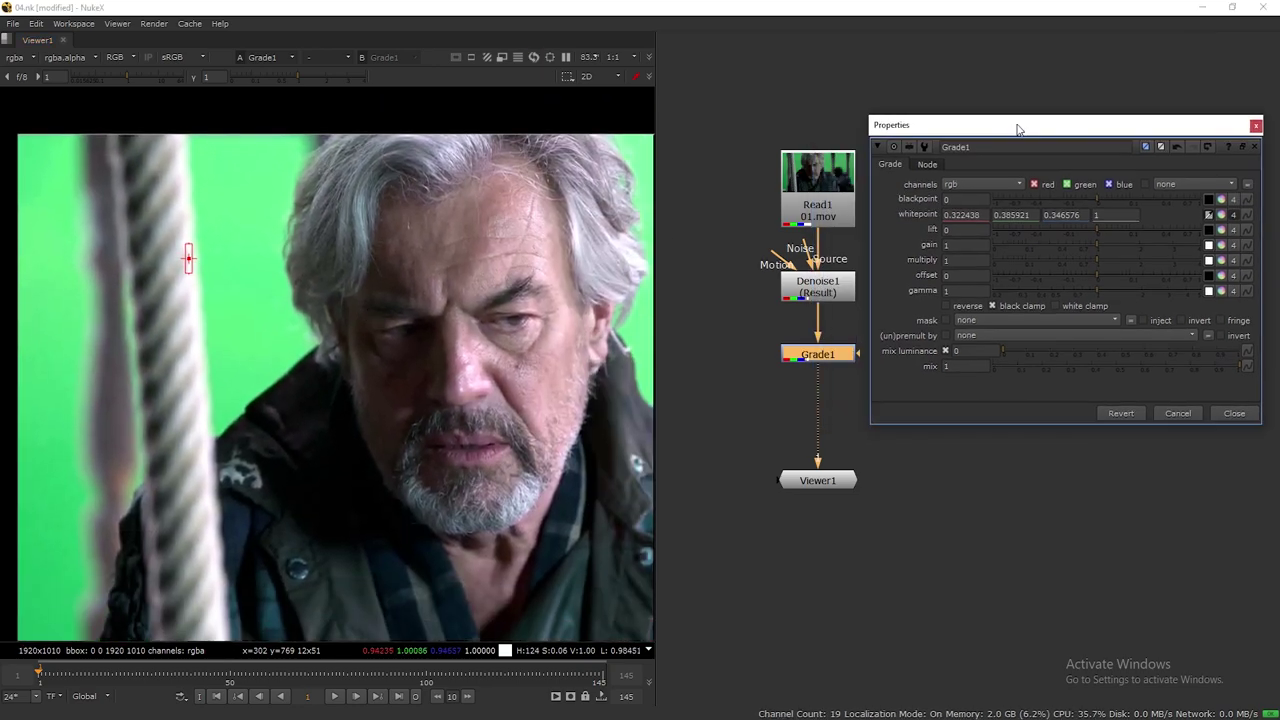
left_click(1256, 129)
Move the viewer node aside and connect Denoise1 to its input 1 and Grade1 to its input 2
left_click_drag(822, 478, 1143, 374)
left_click(838, 288)
key("1")
key("1")
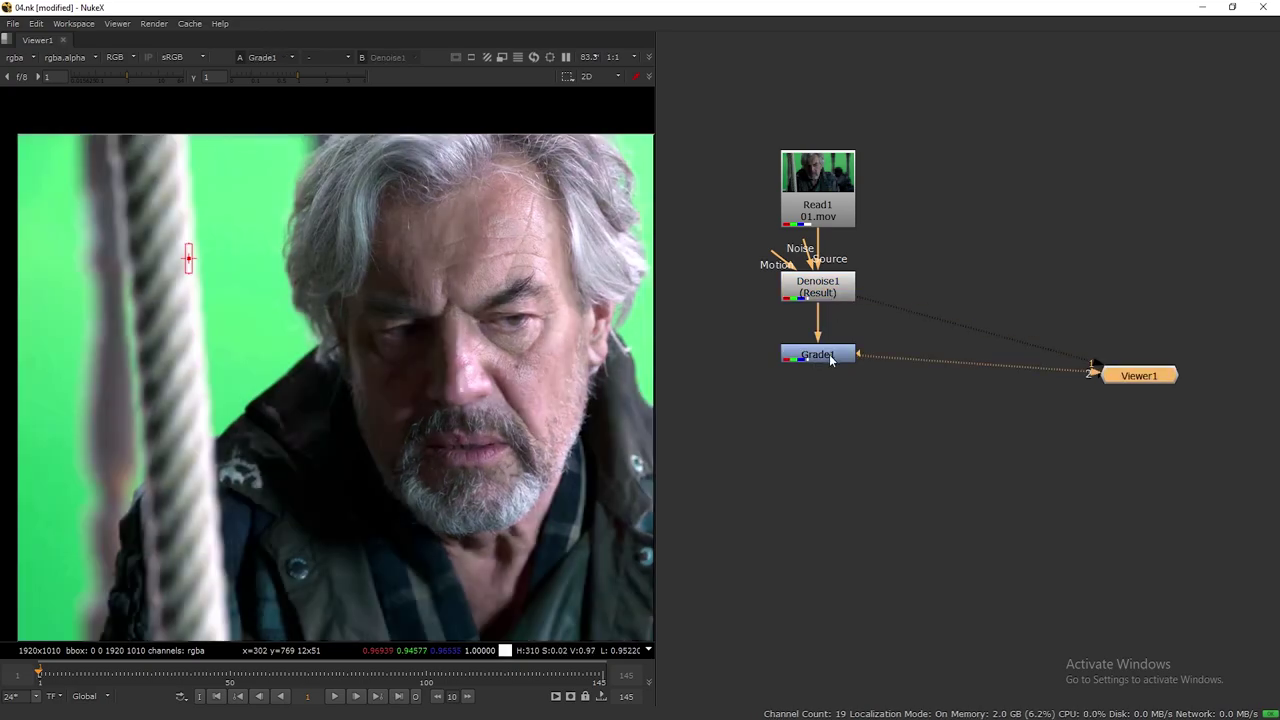
View luminance and compare Grade1 with Denoise1 in under mode, splitting the images through the man's face
key("y")
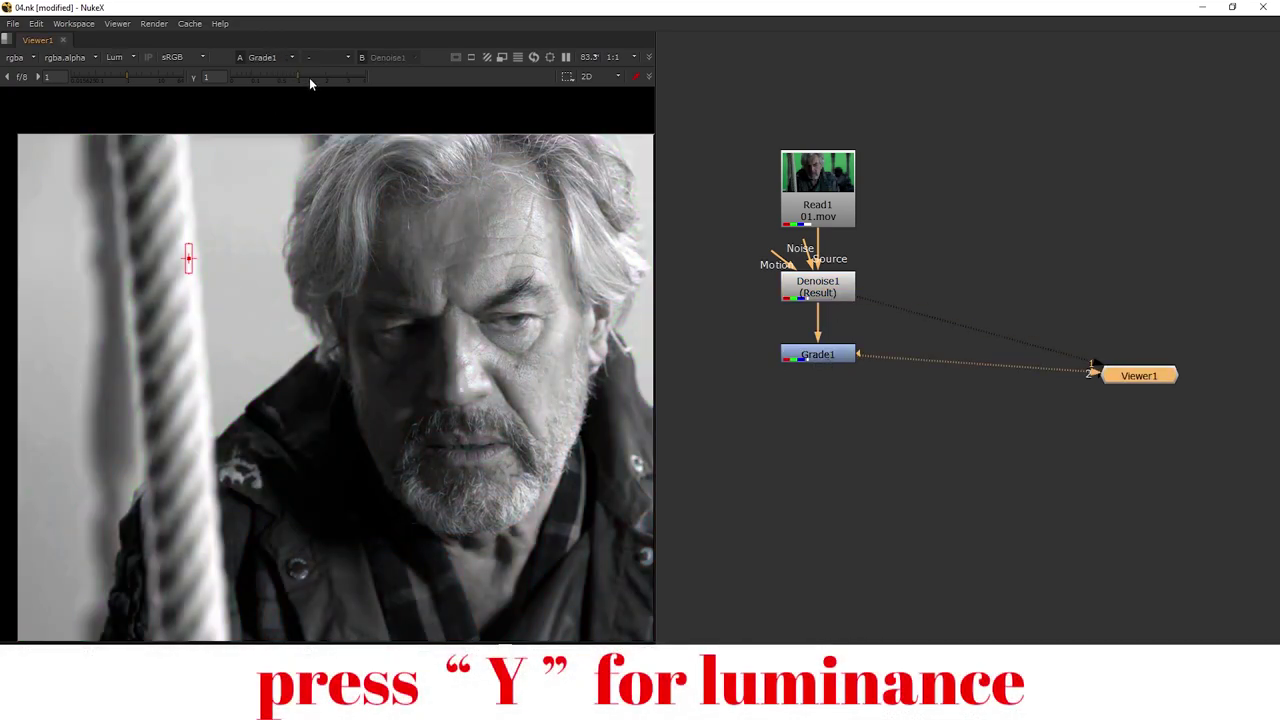
scroll(500, 262, "down", 2)
middle_click_drag(500, 264, 373, 254)
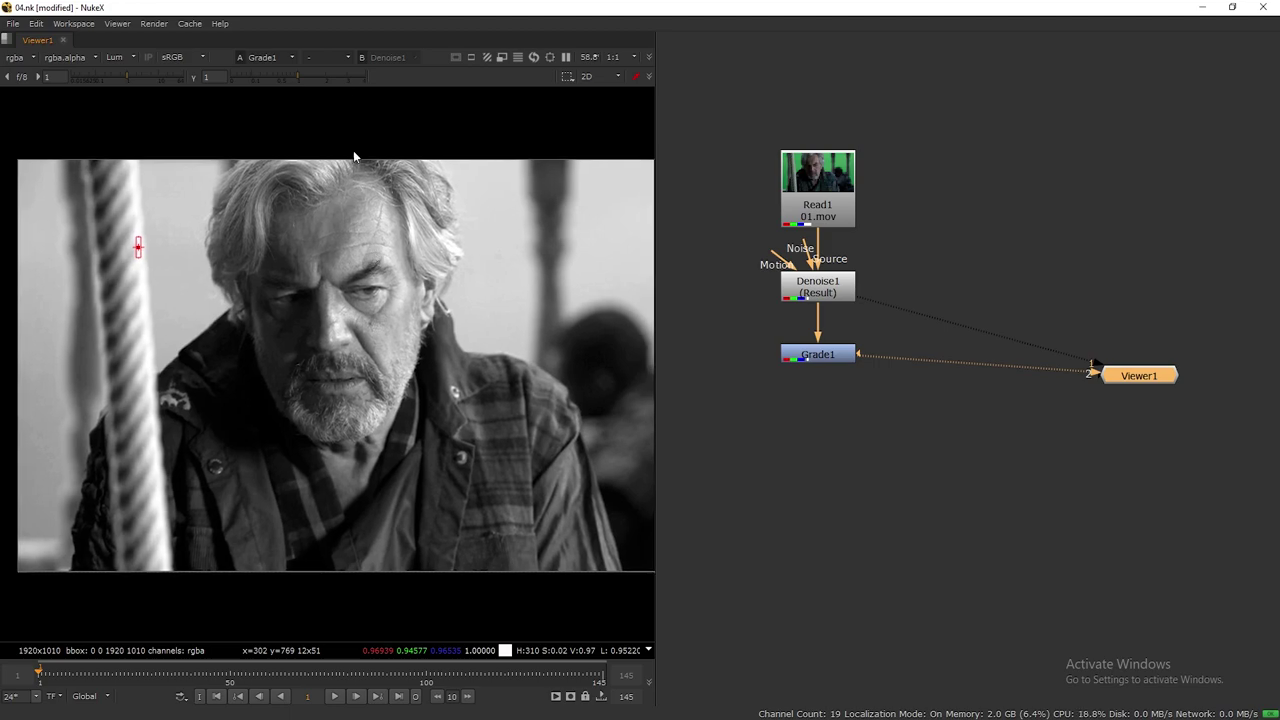
left_click(345, 57)
left_click(342, 95)
left_click_drag(397, 361, 331, 363)
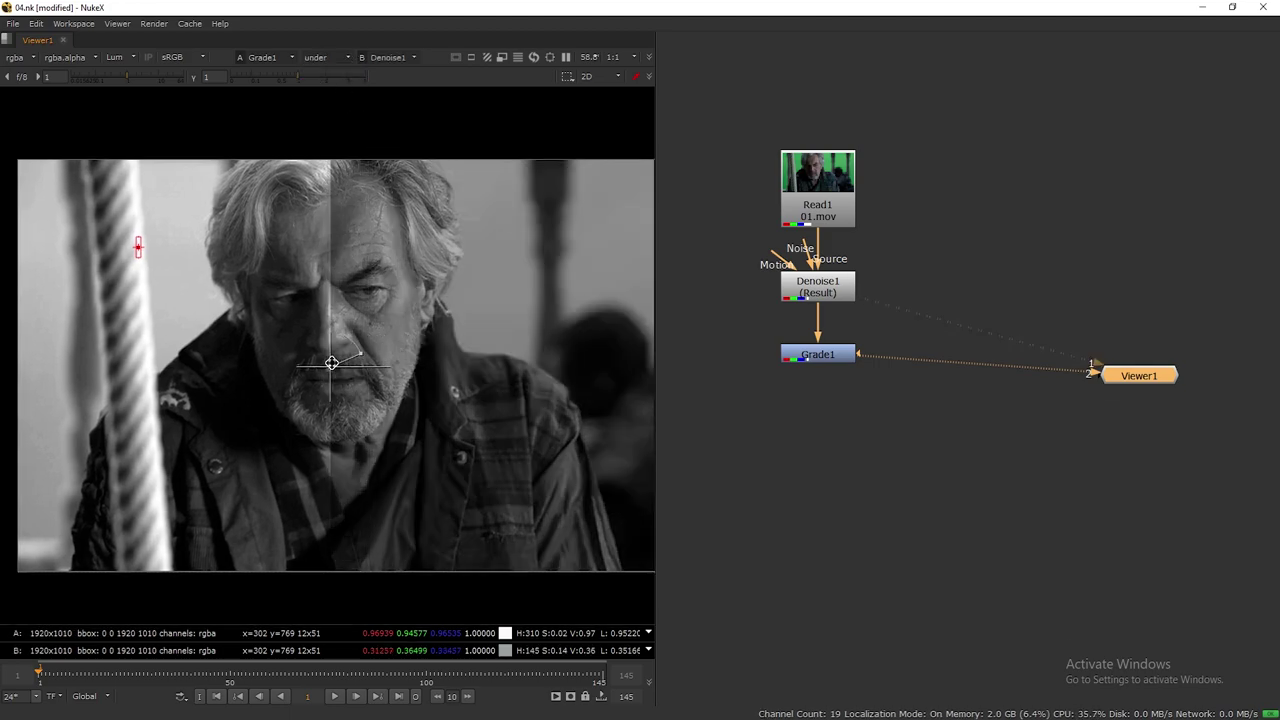
Set Grade1's gain to 0.38 to match the luminance of the two halves
double_click(807, 356)
left_click_drag(986, 129, 858, 129)
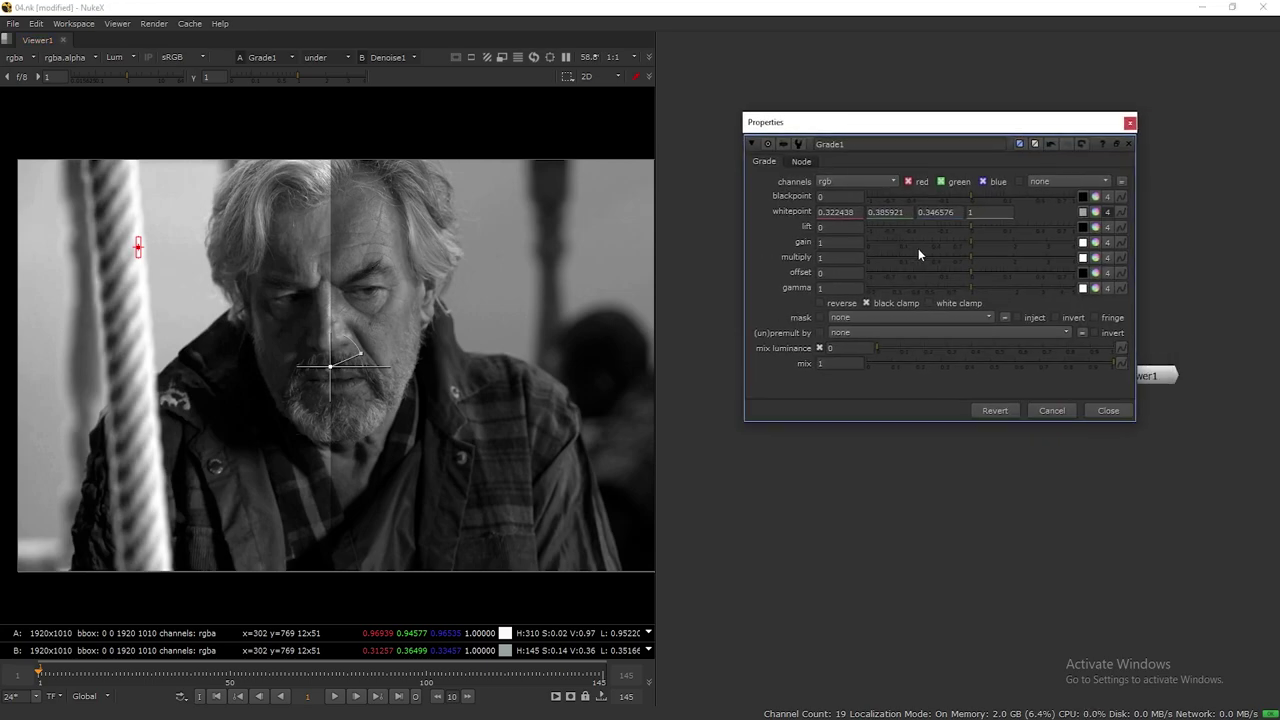
scroll(382, 287, "up", 2)
scroll(382, 287, "up", 2)
left_click_drag(971, 241, 930, 240)
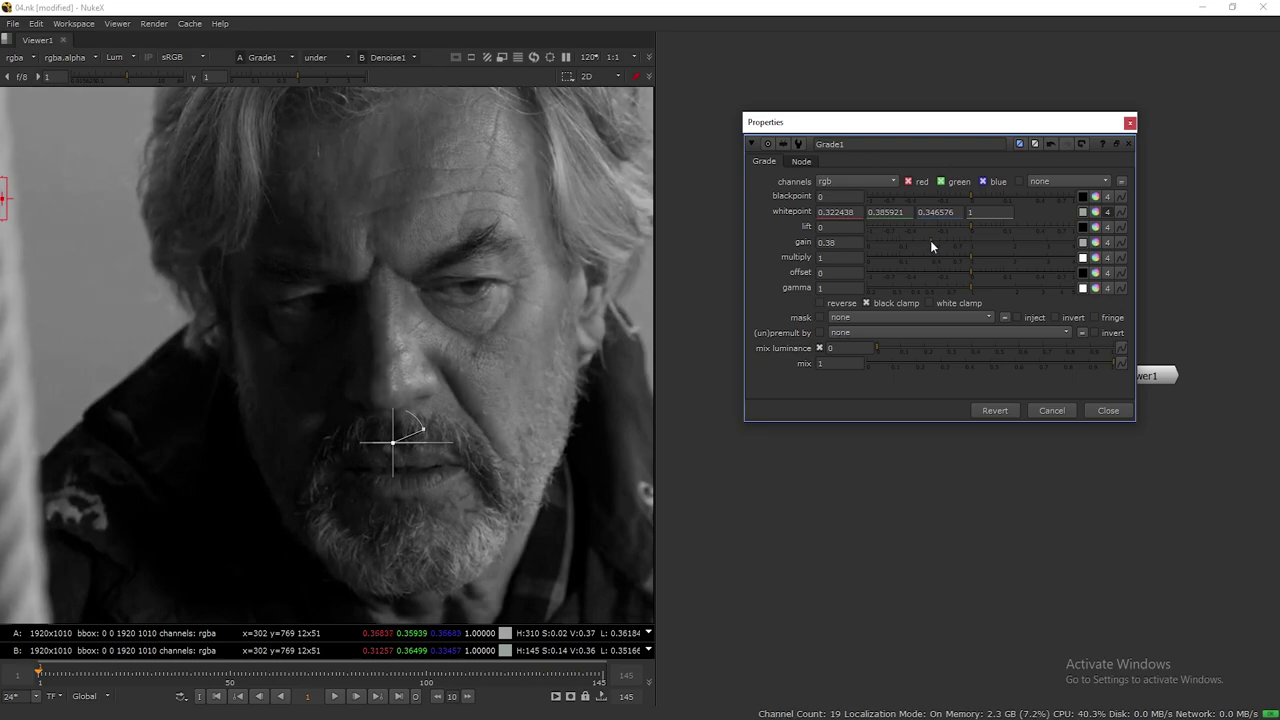
scroll(505, 242, "down", 2)
middle_click_drag(495, 305, 464, 247)
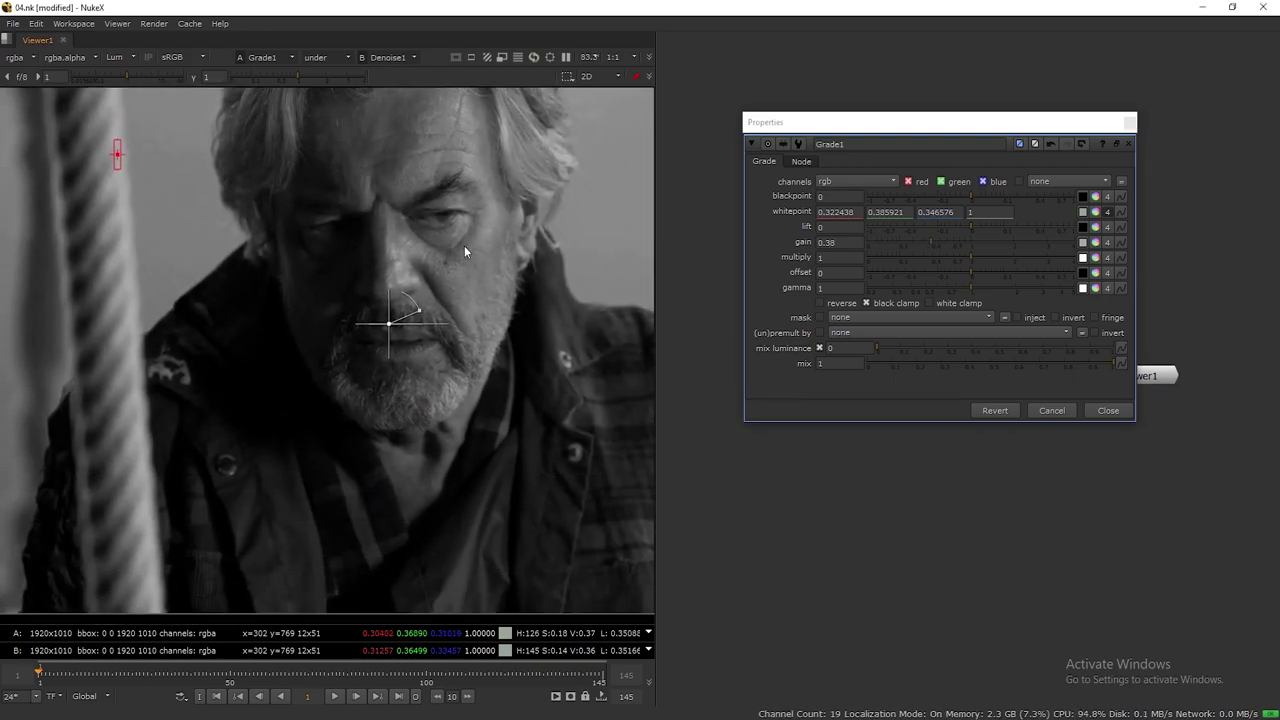
left_click(1131, 123)
Return the viewer to RGB and compare Grade1 with the original Read1 footage on the face
left_click(131, 57)
left_click(131, 71)
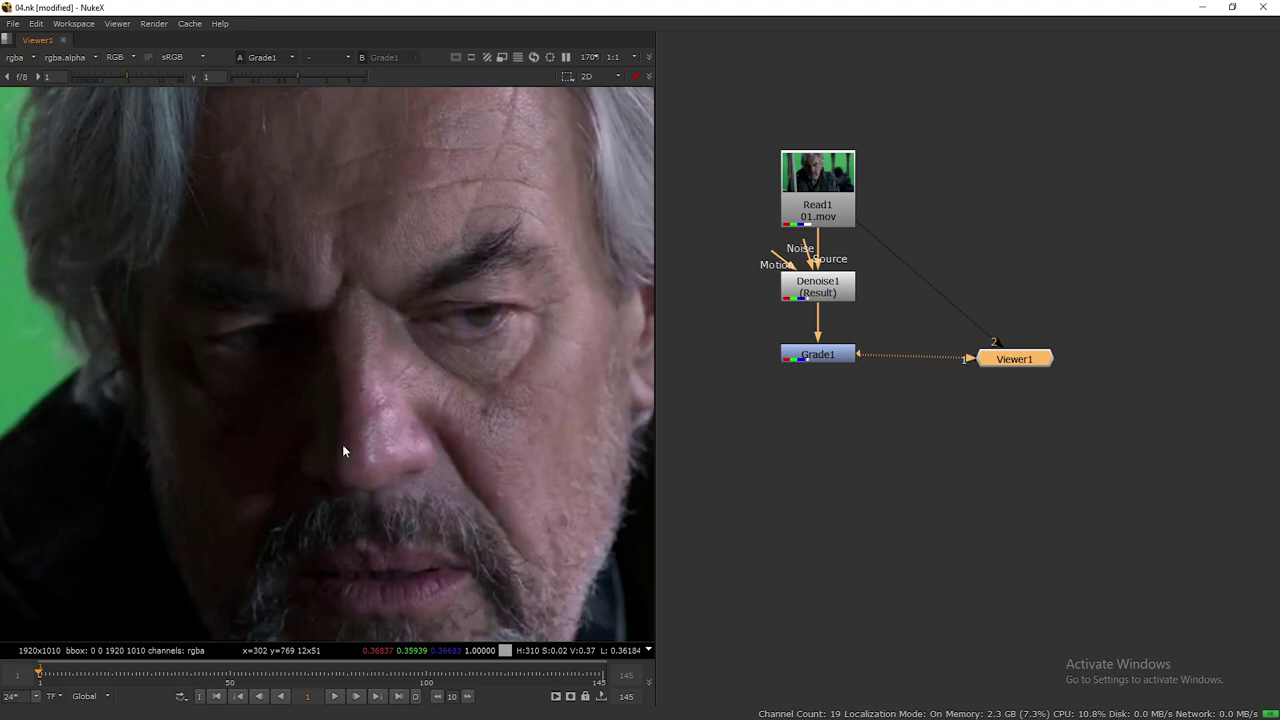
key("2")
key("1")
key("2")
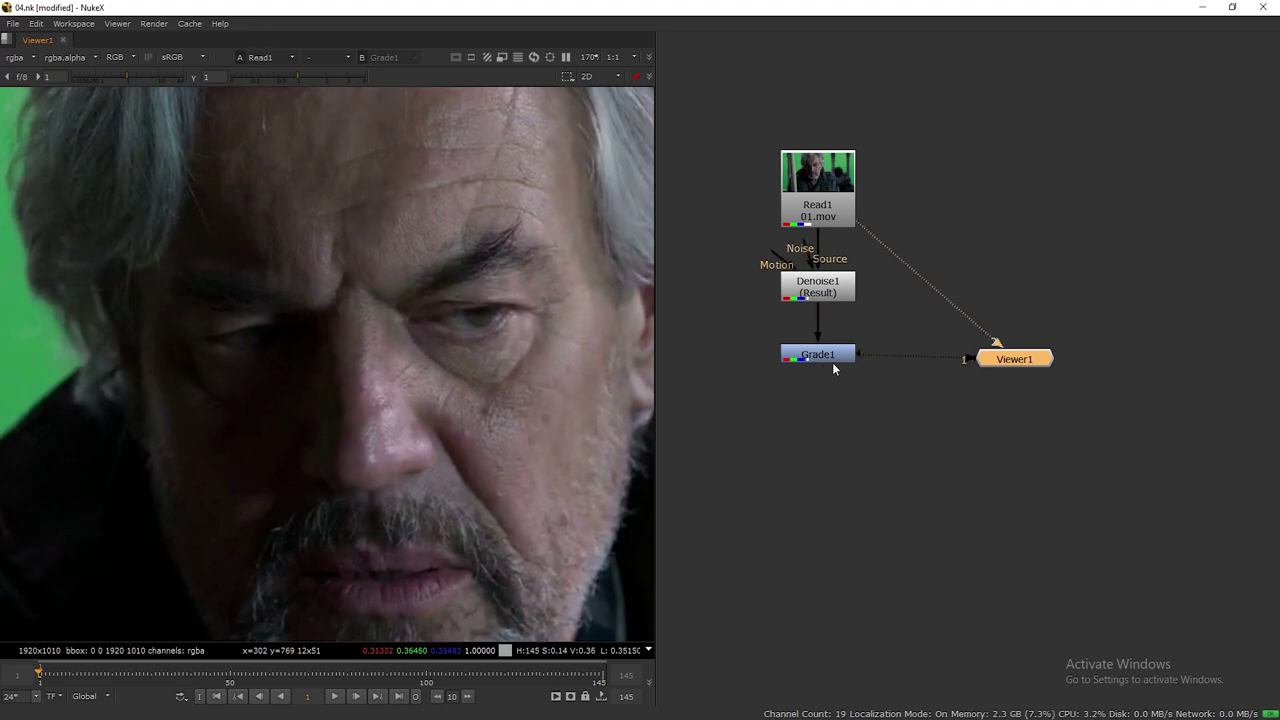
Move the viewer node back below the node chain and add a Colorspace node after Grade1
left_click_drag(987, 397, 821, 495)
left_click(828, 359)
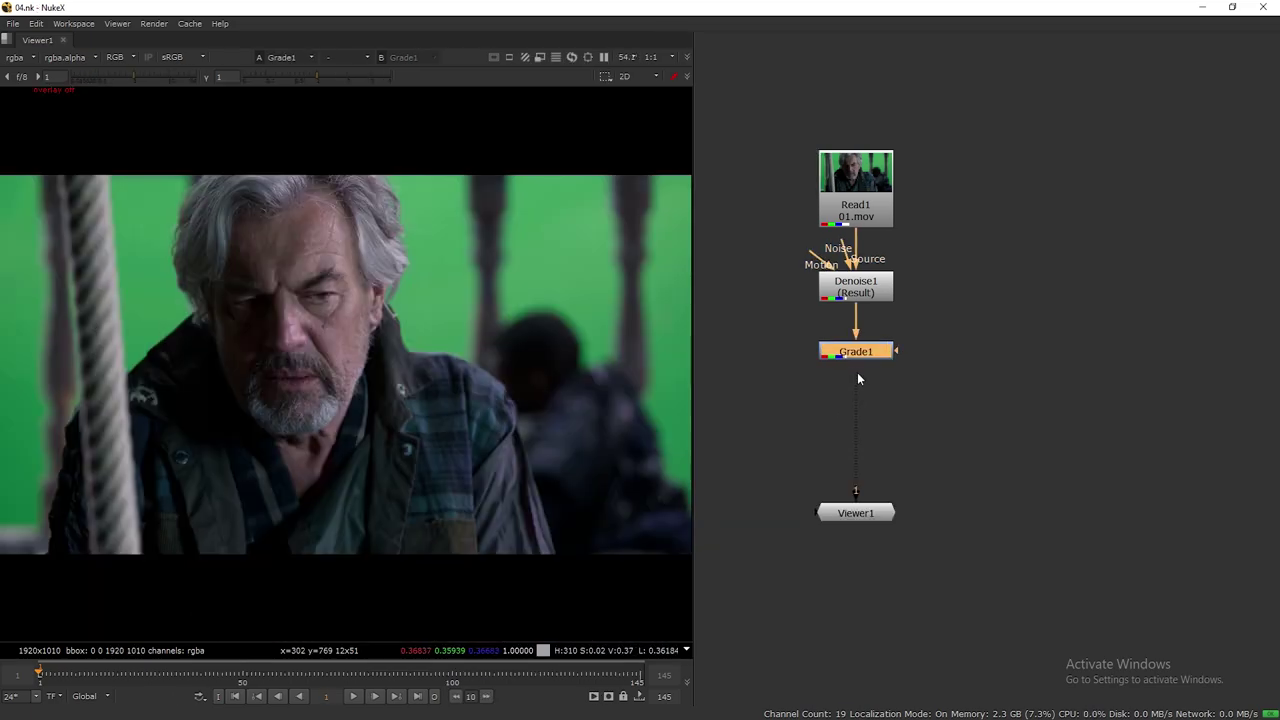
key("Tab")
type("col")
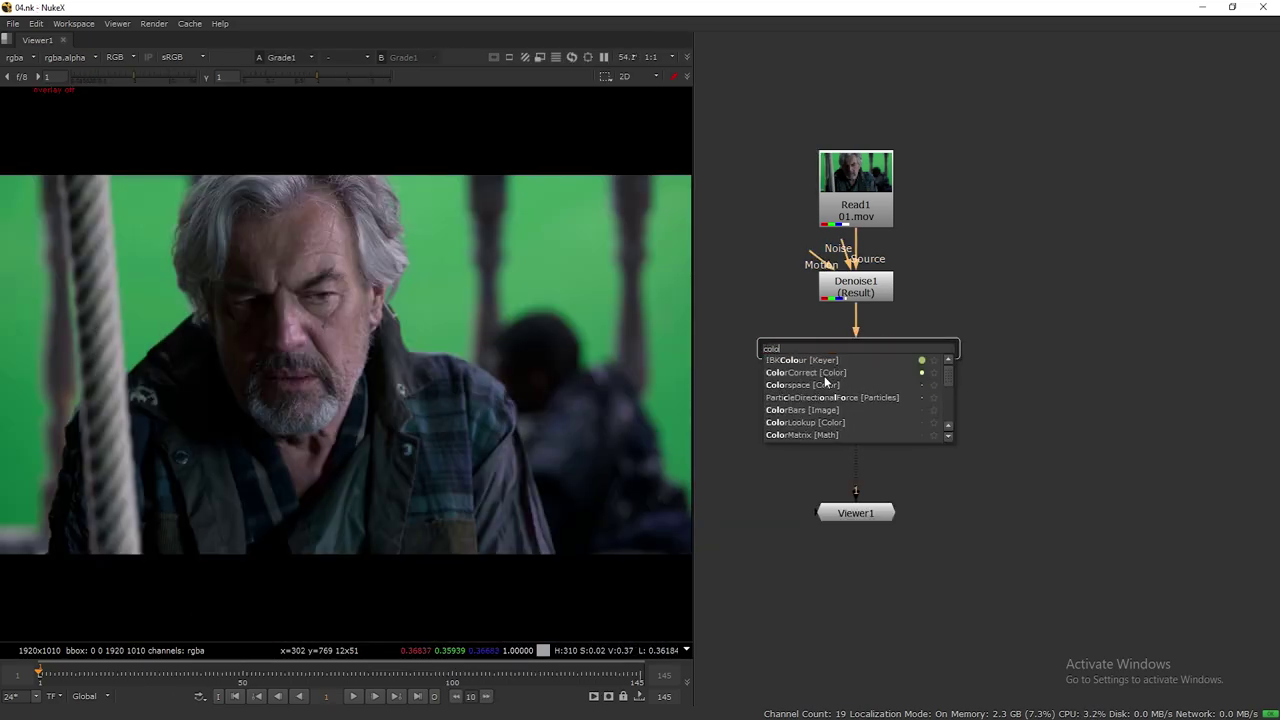
left_click(832, 385)
left_click_drag(864, 375, 864, 413)
Set Colorspace1 to convert from Linear to YCbCr
left_click_drag(567, 282, 503, 231)
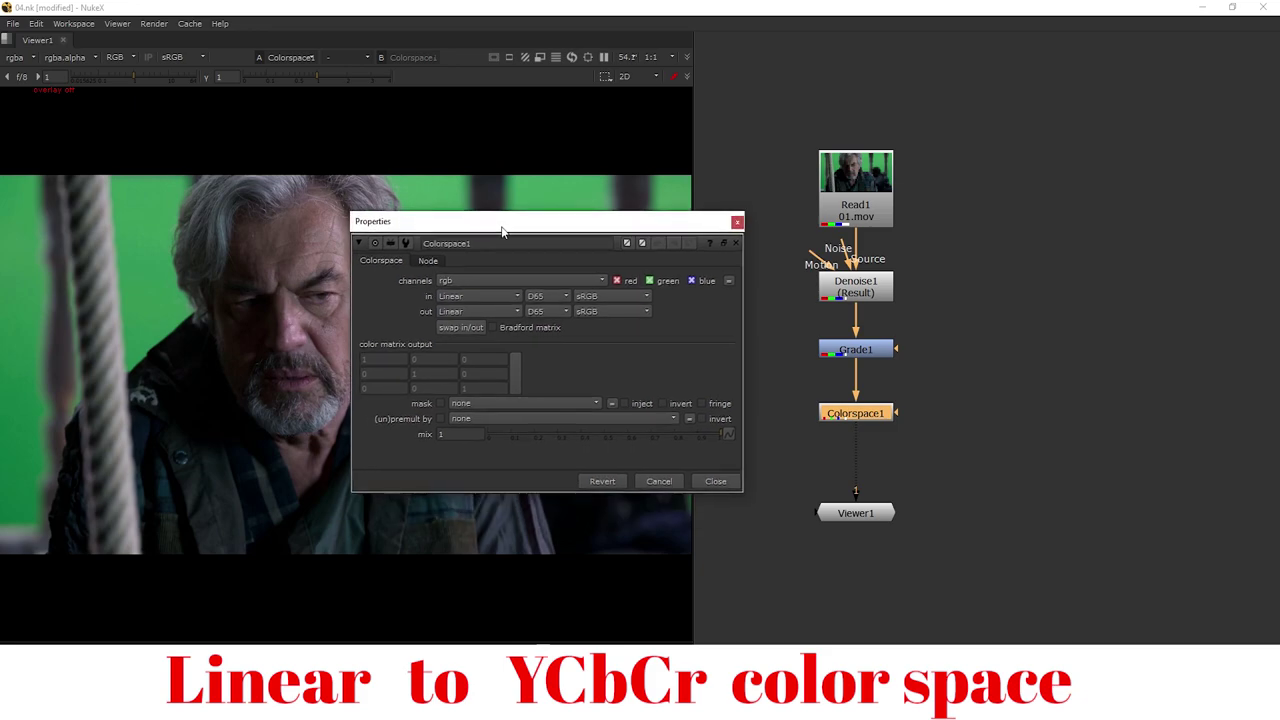
left_click(506, 311)
left_click(486, 364)
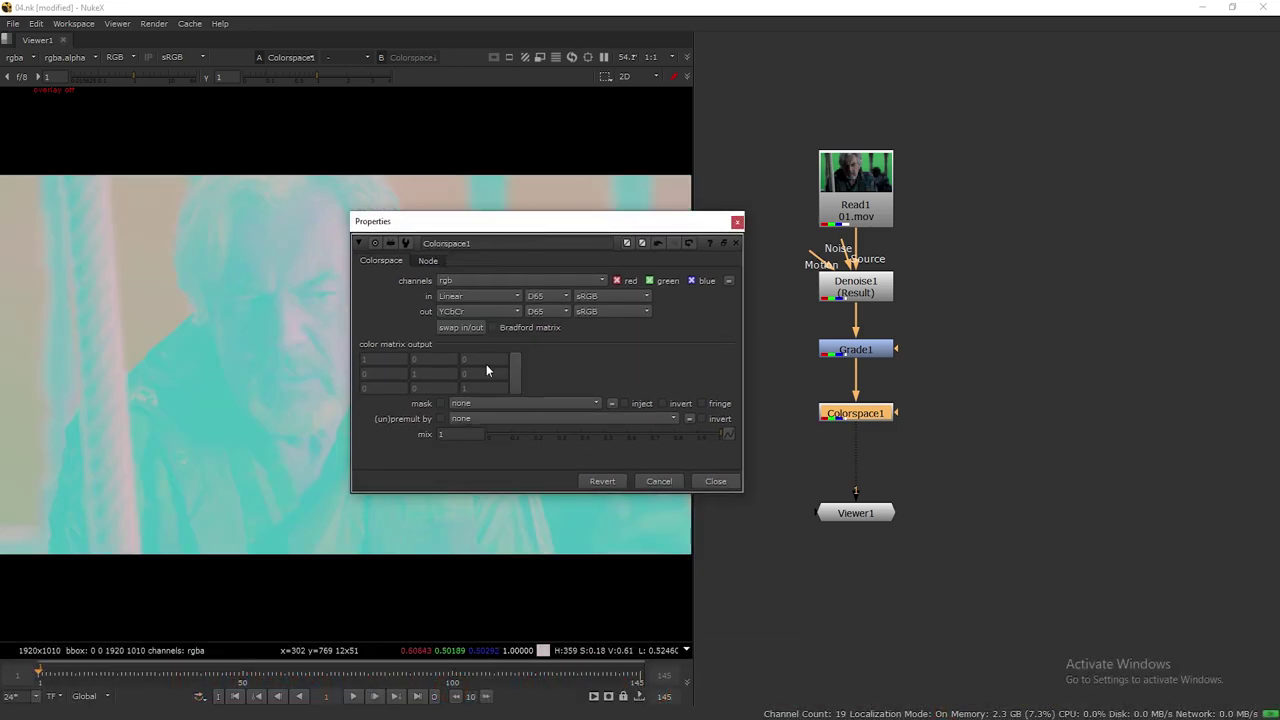
left_click(705, 482)
Move the viewer node lower and add a Blur node after Colorspace1
left_click_drag(854, 517, 854, 566)
left_click(836, 412)
key("Tab")
type("bl")
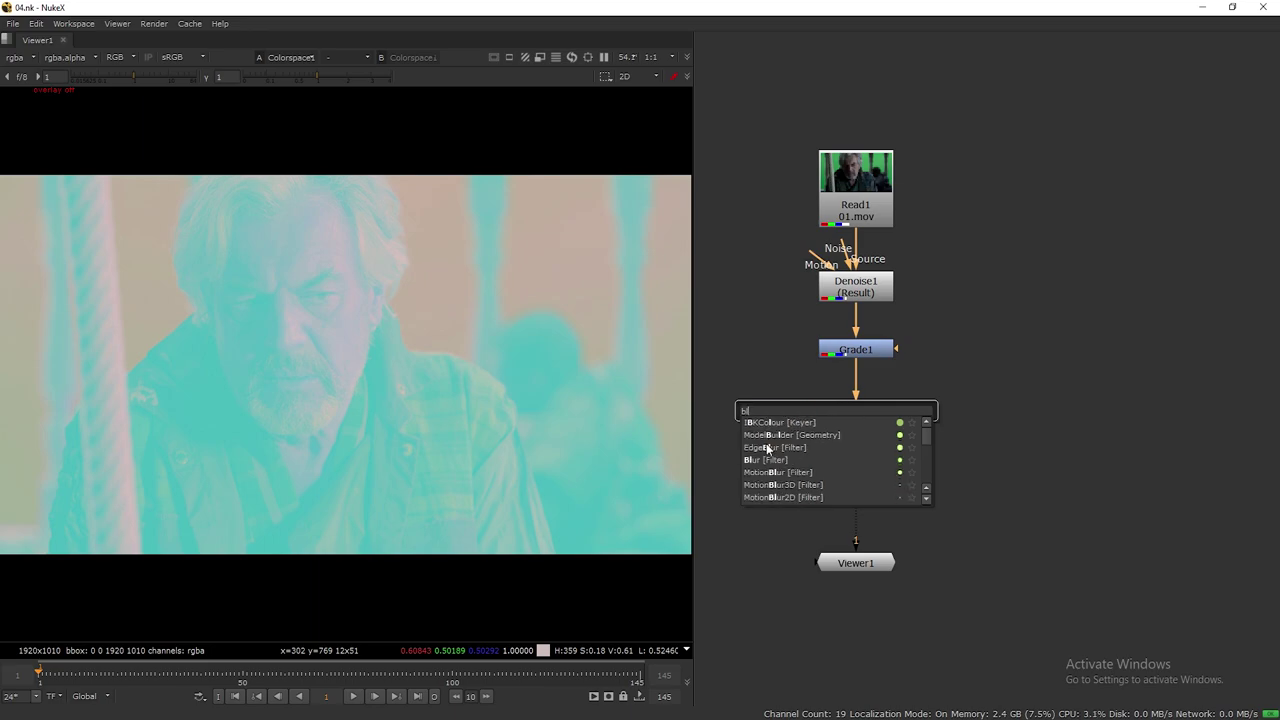
left_click(766, 461)
left_click_drag(855, 449, 857, 481)
Set Blur1's size to 2
scroll(373, 314, "up", 2)
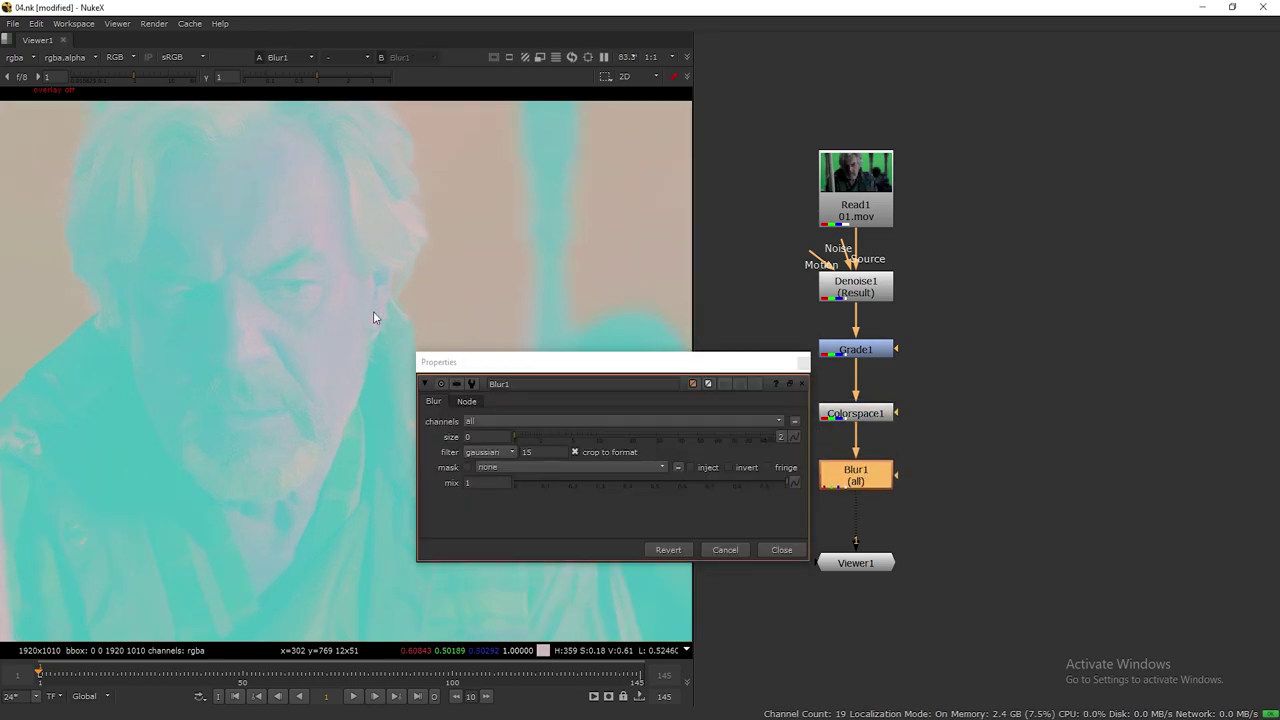
scroll(395, 319, "up", 5)
left_click(487, 437)
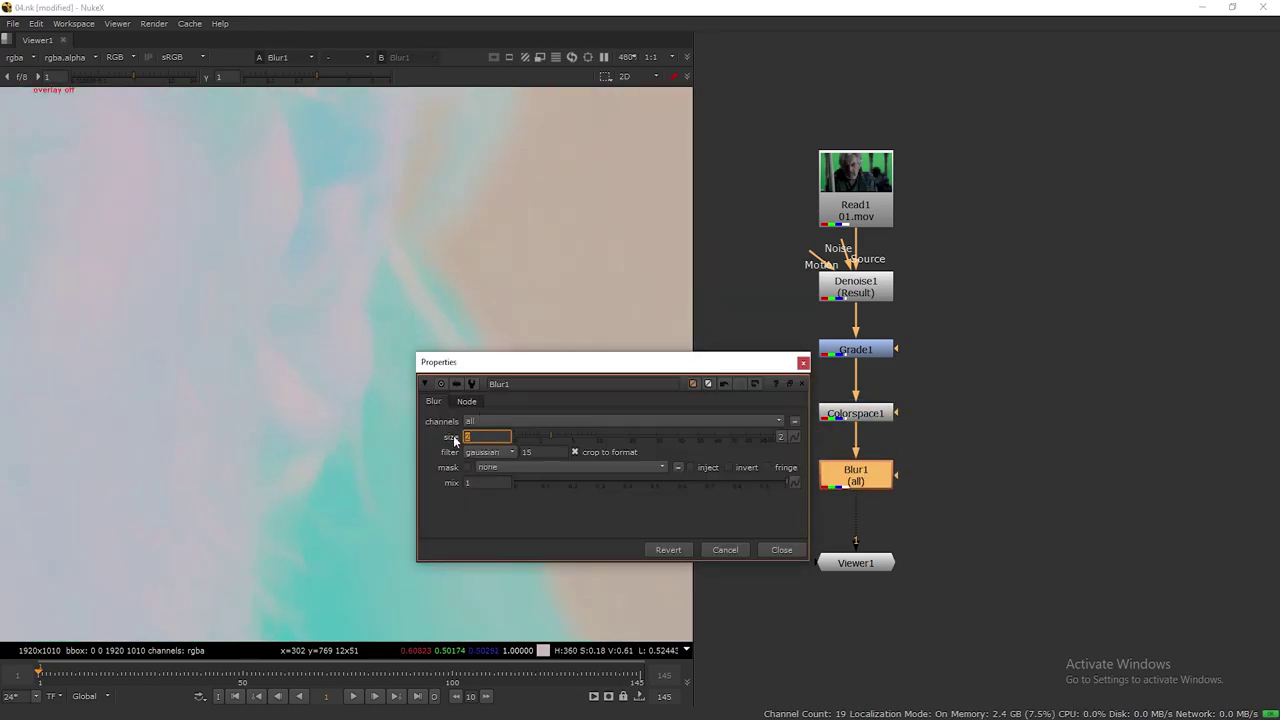
left_click(781, 550)
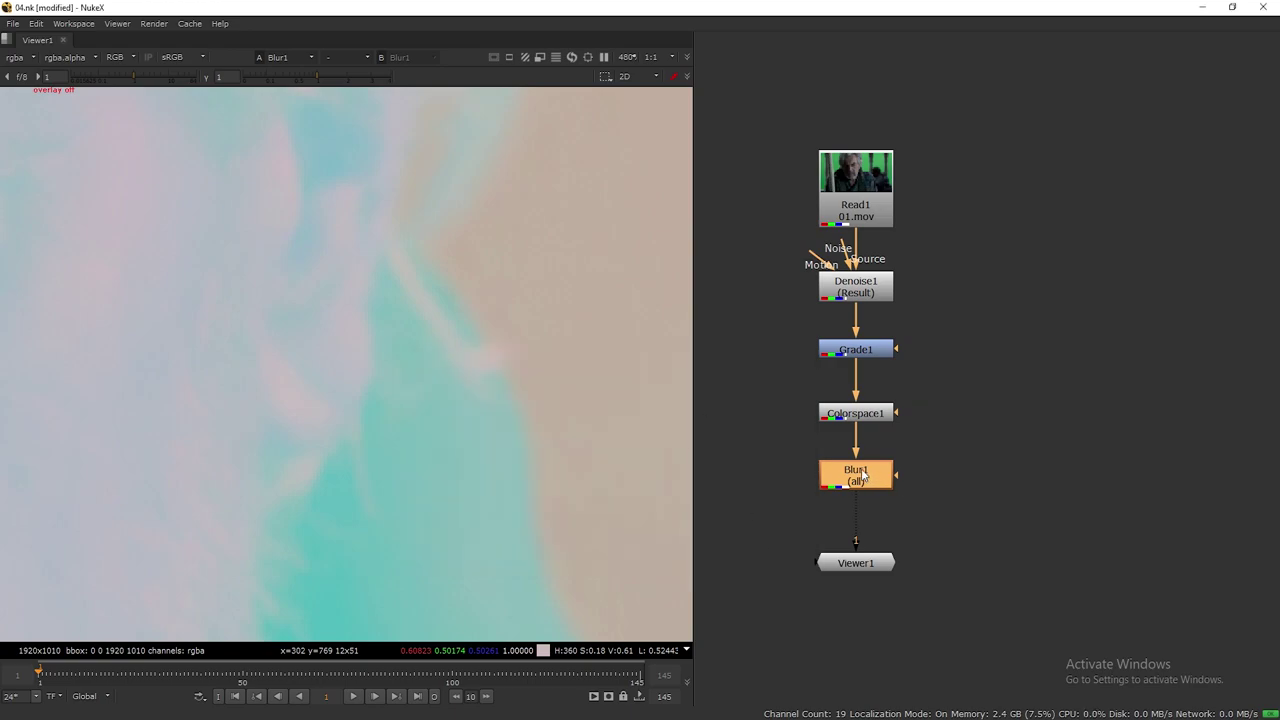
Disable and re-enable Blur1 to compare the footage's edges with and without the blur
key("d")
scroll(540, 482, "down", 5)
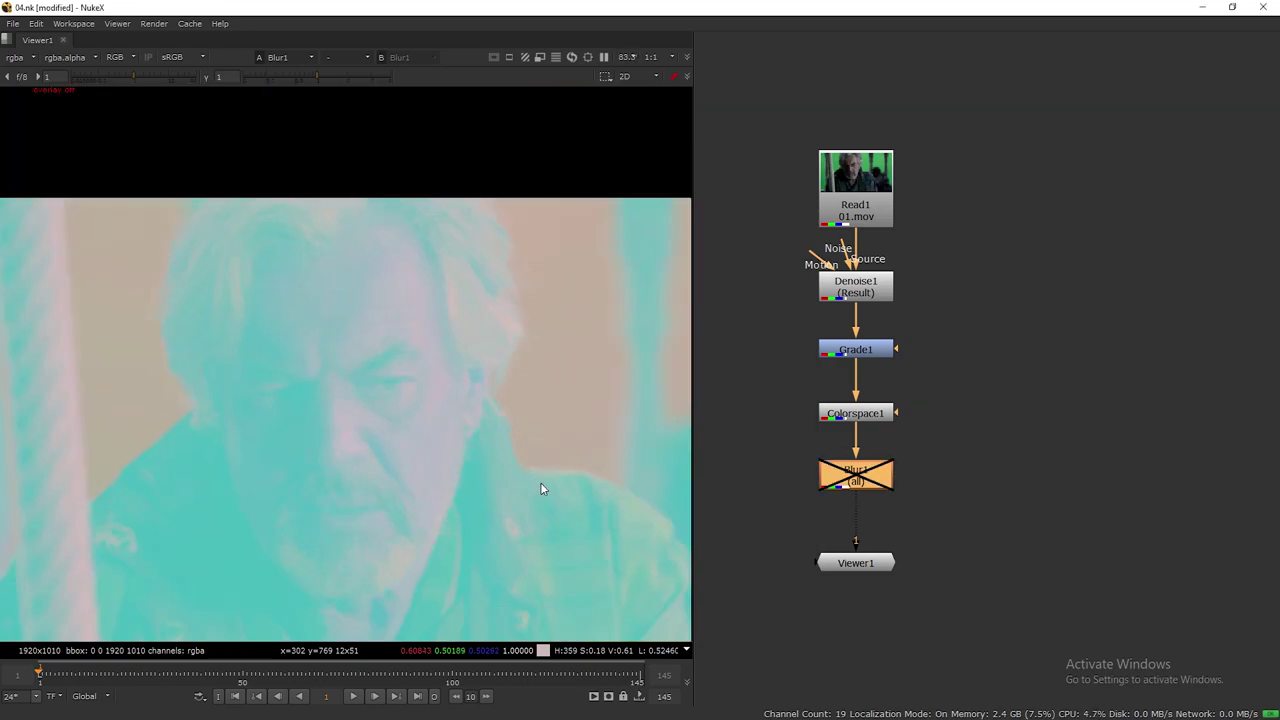
scroll(186, 345, "up", 7)
middle_click_drag(251, 267, 308, 388)
key("d")
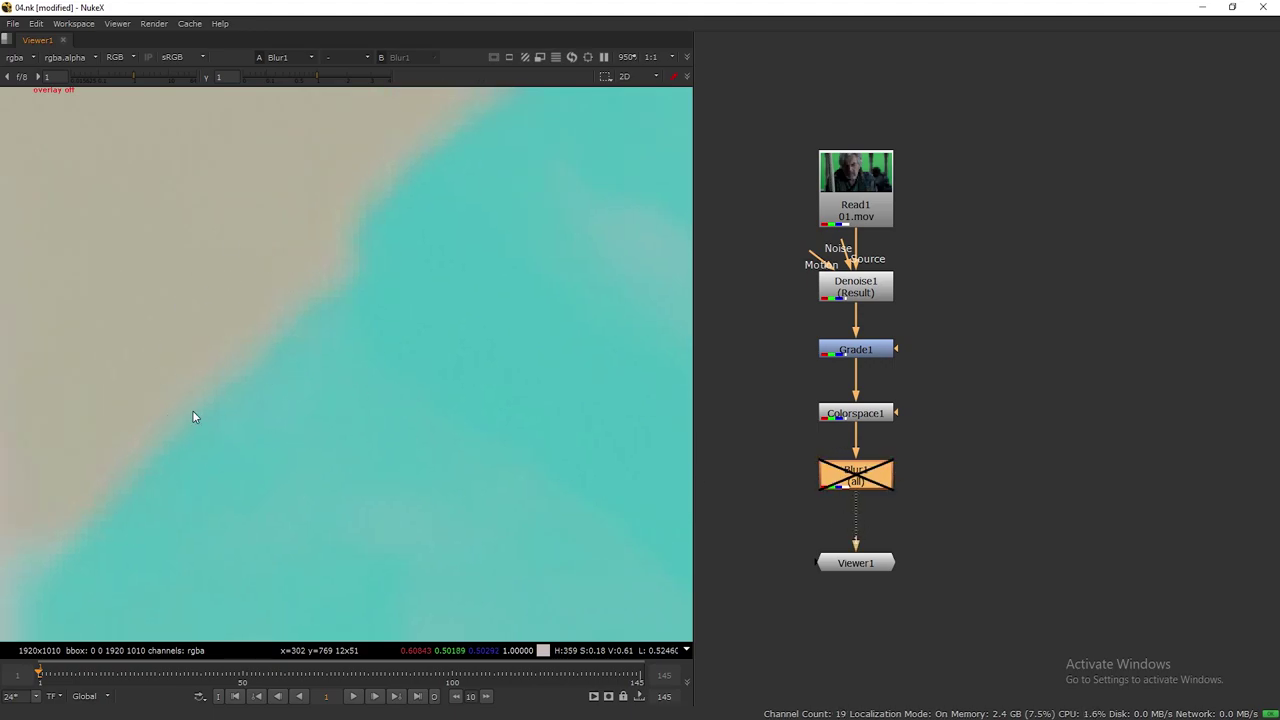
scroll(768, 436, "down", 3)
scroll(413, 373, "down", 10)
middle_click_drag(500, 387, 247, 353)
scroll(842, 474, "up", 2)
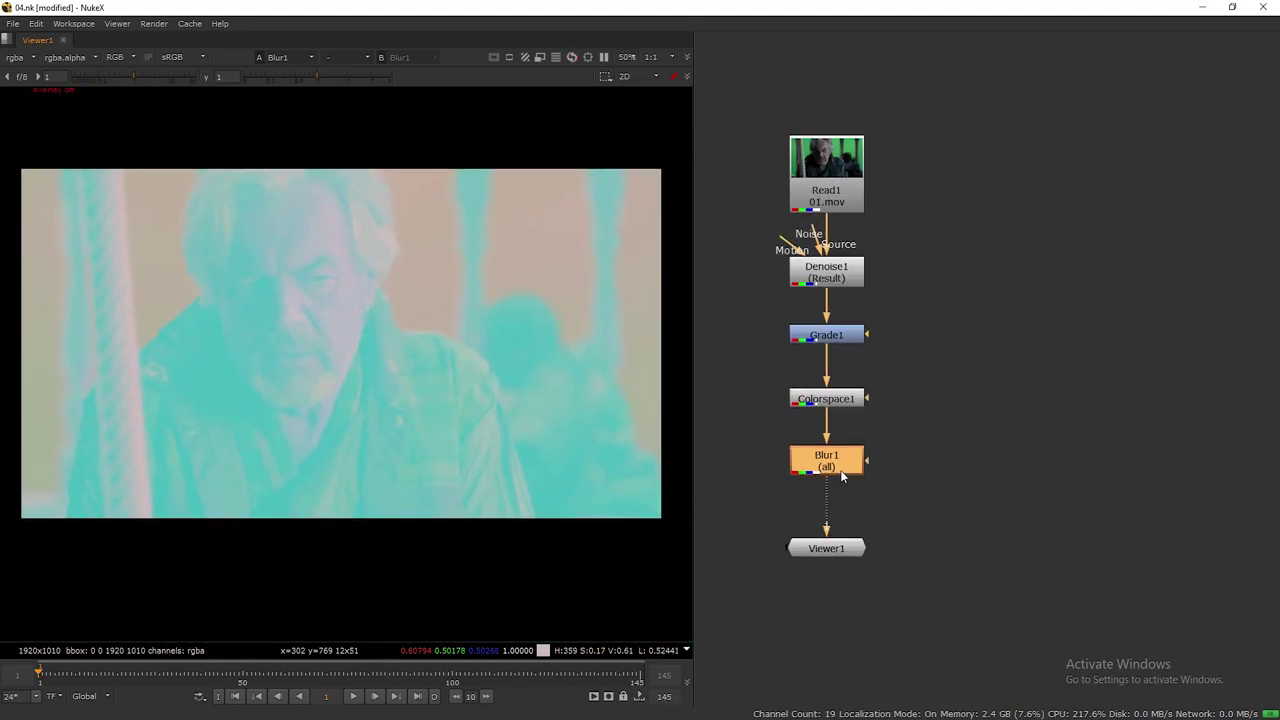
Move the viewer node lower and add a second Colorspace node after Blur1
middle_click_drag(843, 476, 853, 457)
left_click_drag(842, 527, 842, 597)
left_click(862, 494)
key("Tab")
key("Tab")
type("color")
left_click(802, 534)
left_click_drag(863, 503, 836, 509)
left_click_drag(605, 399, 501, 285)
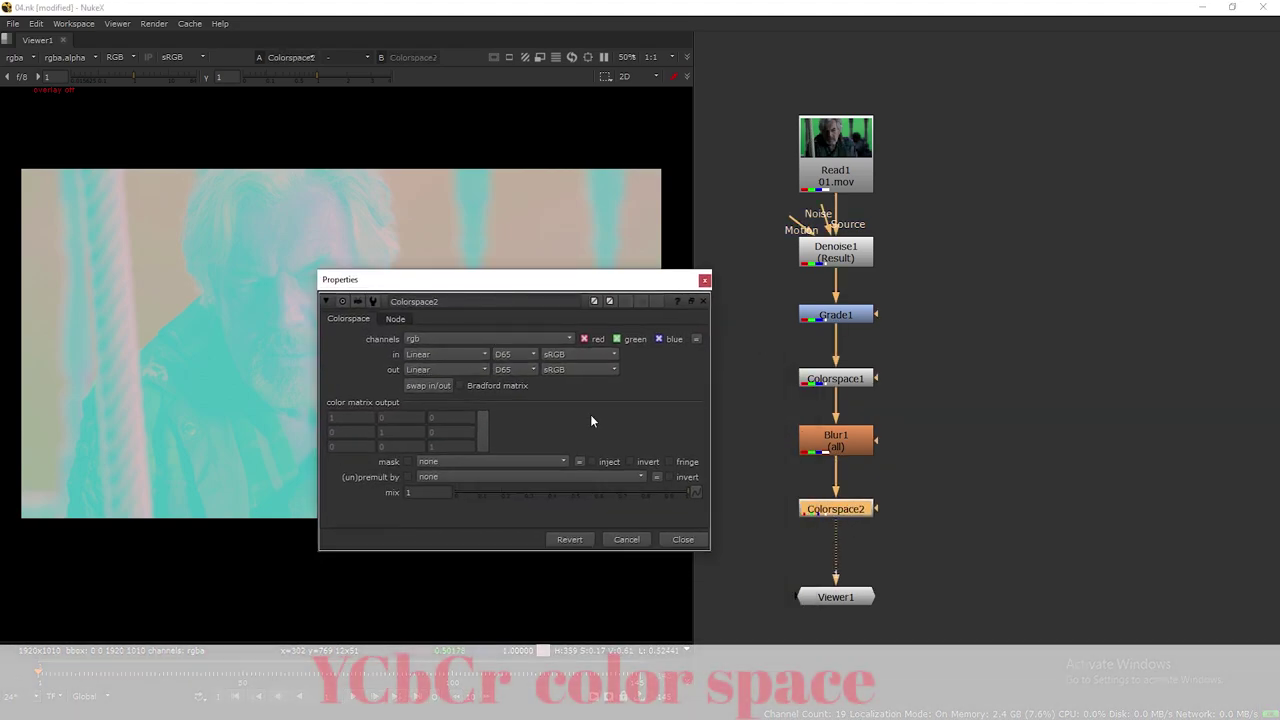
Set Colorspace2 to convert from YCbCr to Linear, shift the viewer node slightly lower and save the script
left_click(455, 354)
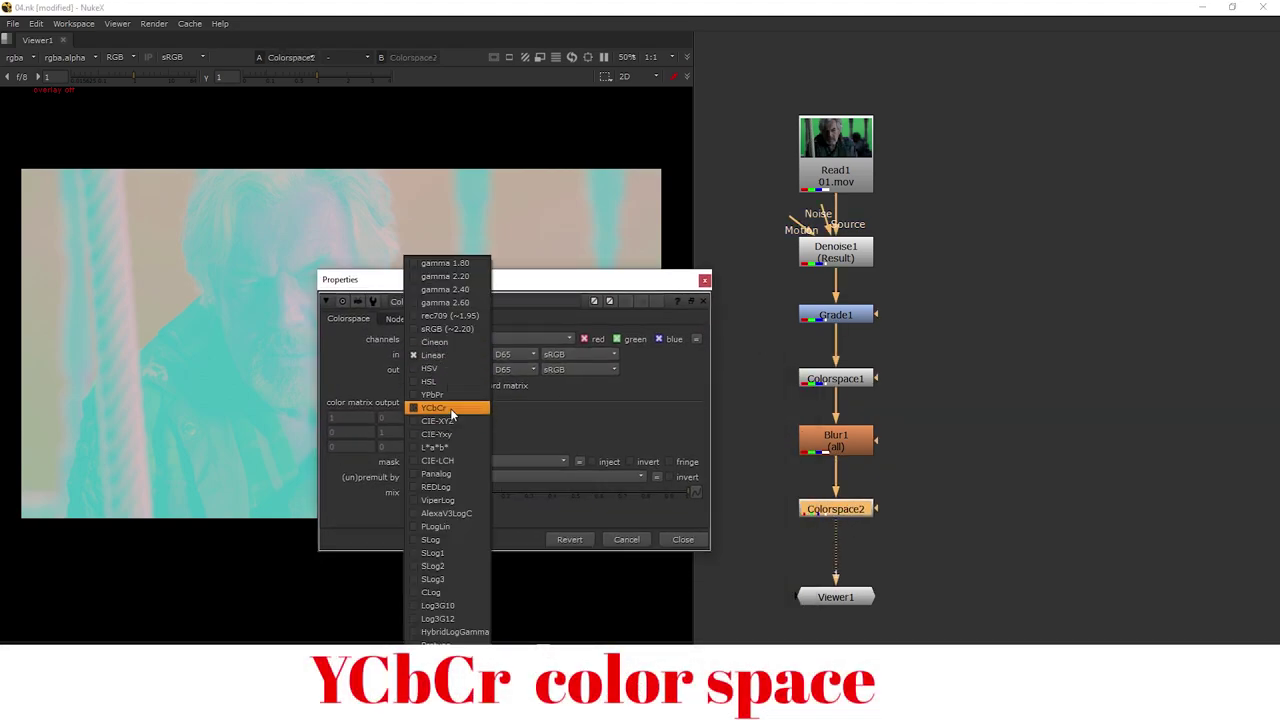
left_click(451, 411)
left_click(443, 370)
left_click(556, 419)
left_click(684, 541)
left_click_drag(853, 598, 853, 620)
key("ctrl+s")
Tighten the vertical spacing between the nodes below Denoise1 and save the script
middle_click_drag(360, 423, 366, 417)
scroll(816, 354, "down", 1)
left_click_drag(736, 278, 944, 502)
left_click_drag(862, 471, 862, 459)
left_click_drag(755, 320, 857, 443)
left_click_drag(768, 350, 900, 472)
left_click_drag(848, 437, 848, 425)
left_click_drag(775, 398, 900, 460)
left_click_drag(850, 427, 850, 416)
middle_click_drag(905, 460, 905, 479)
left_click_drag(845, 583, 845, 590)
middle_click_drag(876, 507, 931, 504)
key("ctrl+s")
Move Grade1, Colorspace1, Blur1 and Colorspace2 down together and lower Denoise1 slightly, leaving a gap between them
left_click_drag(816, 298, 951, 465)
left_click_drag(880, 345, 880, 405)
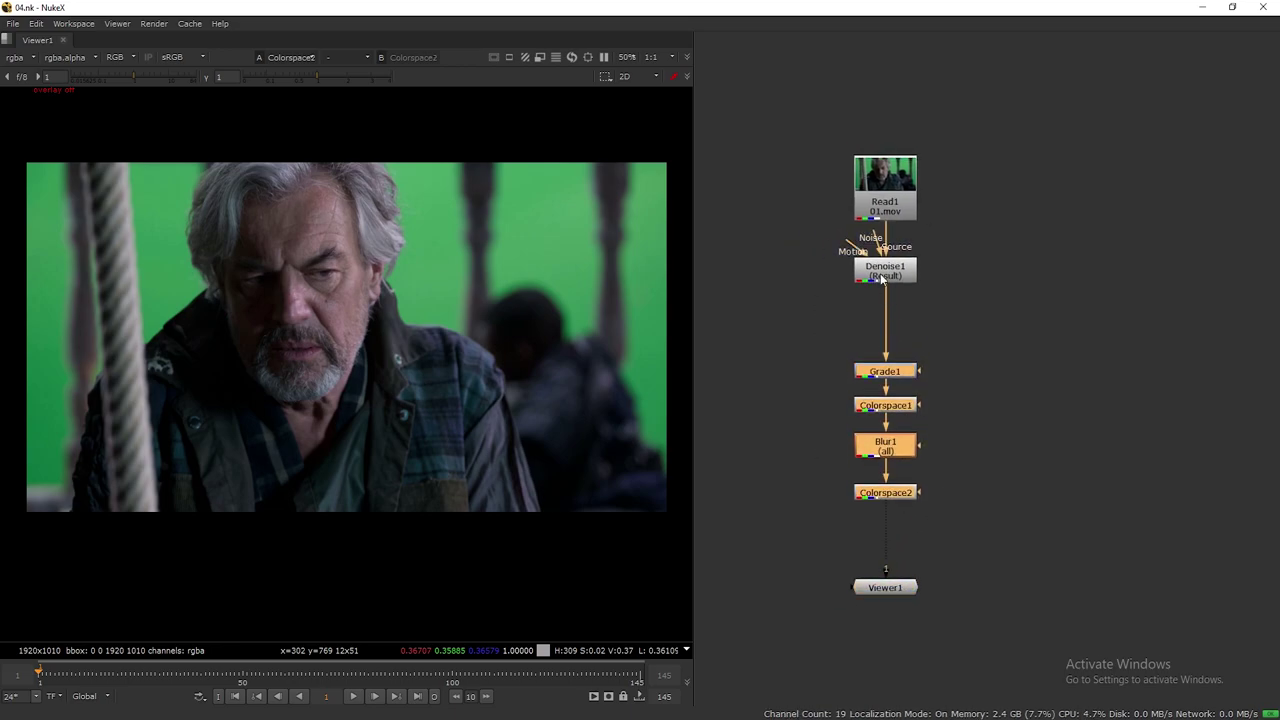
left_click_drag(876, 281, 881, 287)
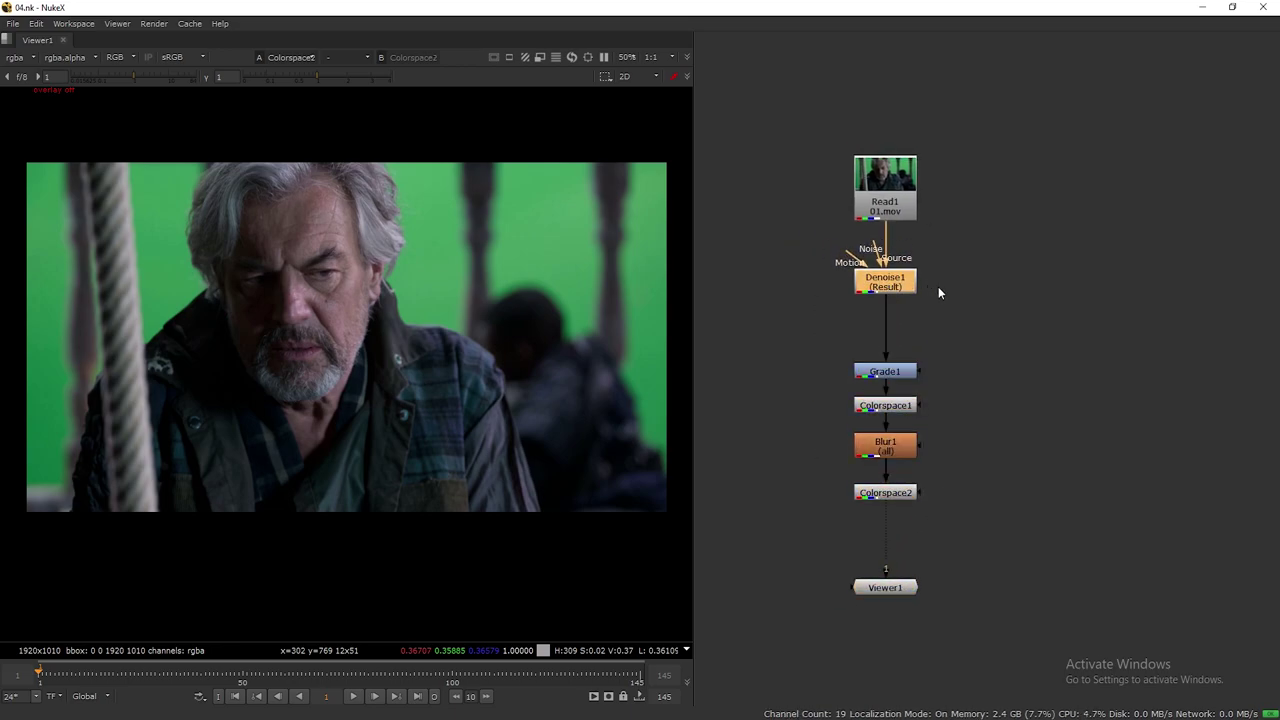
Add a Backdrop and arrange it as a wide box around Denoise1
key("Tab")
type("bad")
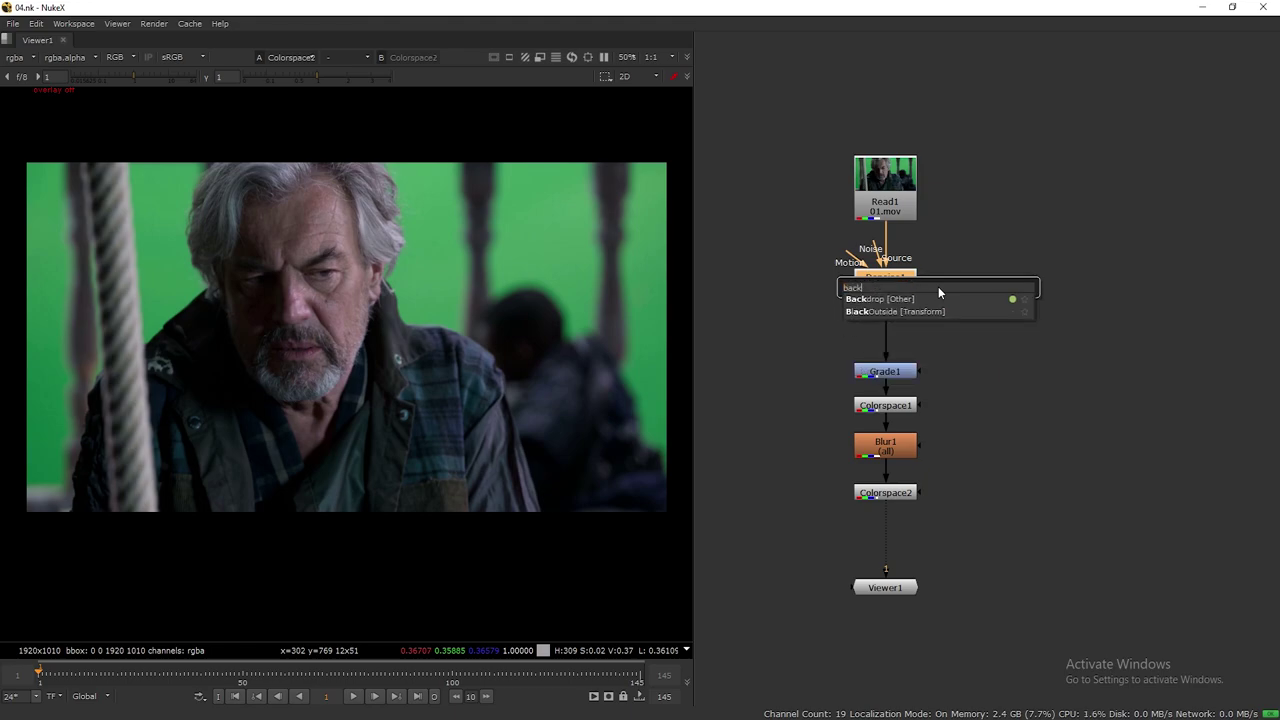
key("Return")
left_click_drag(924, 299, 1119, 296, "ctrl")
left_click_drag(1068, 213, 886, 239, "ctrl")
left_click(986, 275)
middle_click_drag(986, 275, 1083, 271)
Name the backdrop around Denoise1 "denoise", label it "step 1" and save the script
double_click(886, 242)
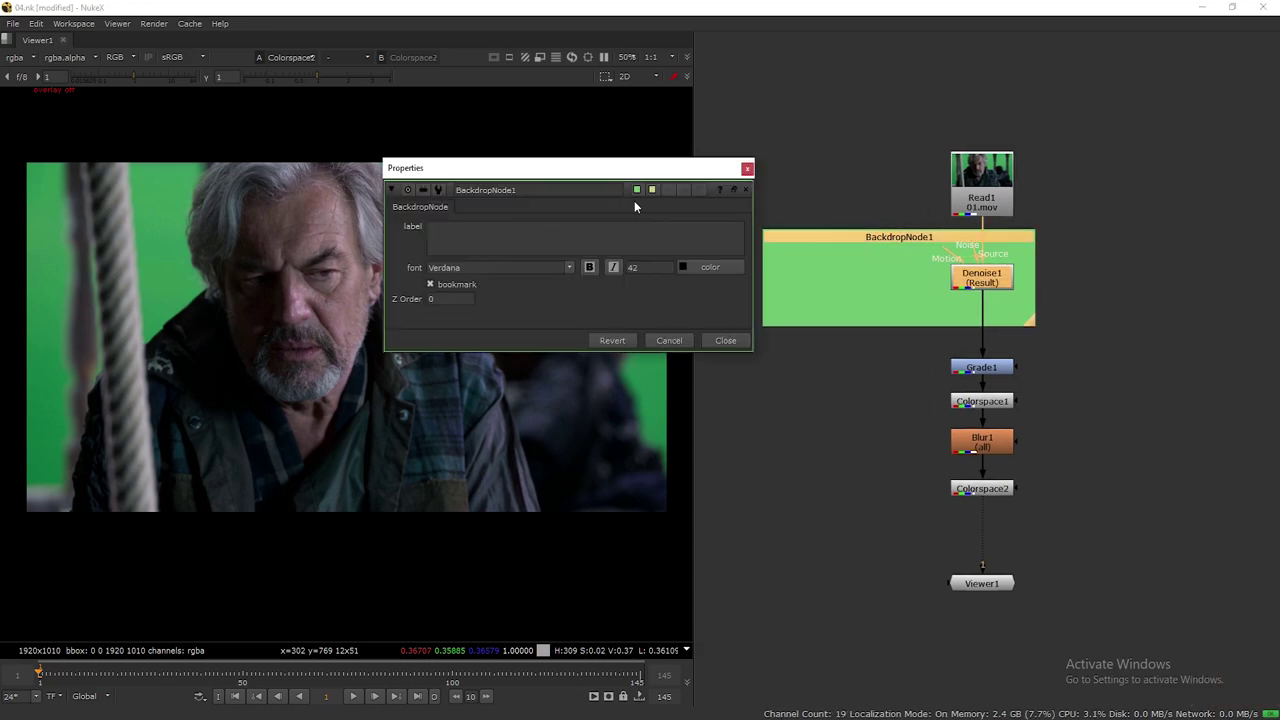
double_click(542, 189)
type("denoise")
left_click(469, 232)
type("step 0")
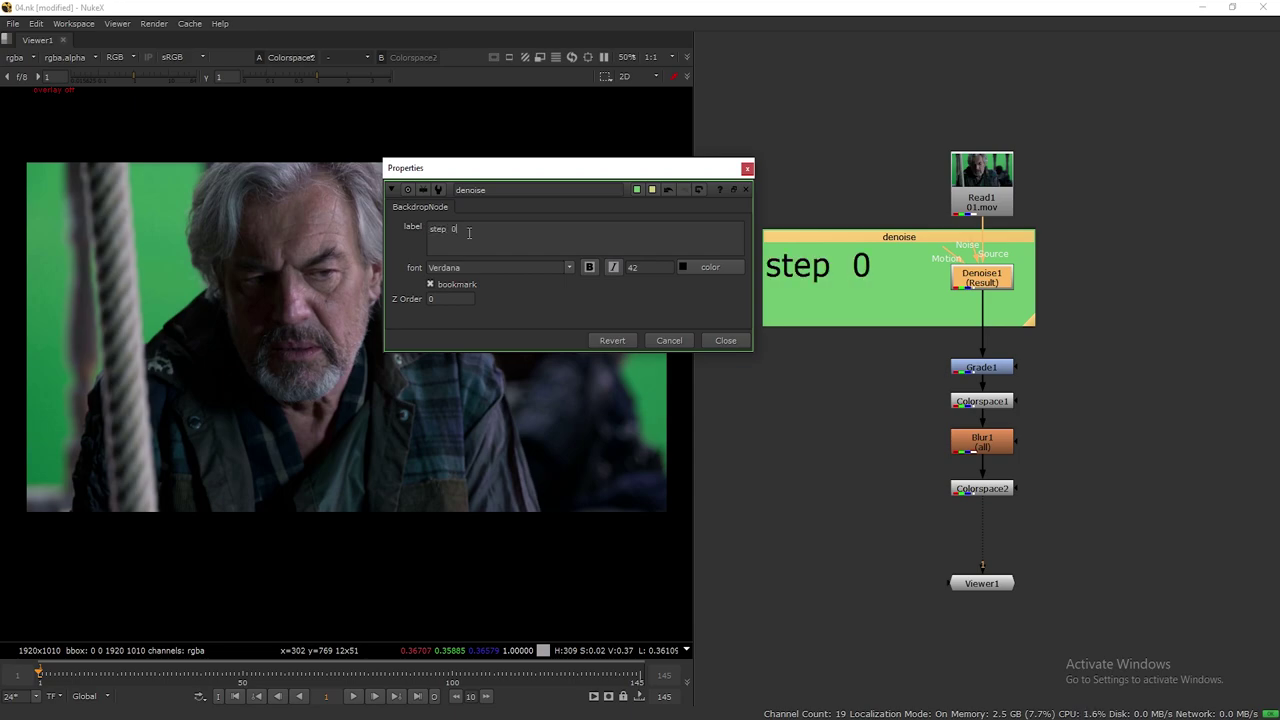
key("BackSpace")
left_click(727, 342)
left_click(785, 386)
key("ctrl+s")
Raise Read1 and move Colorspace1, Blur1 and Colorspace2 down to make room around Grade1
middle_click_drag(1057, 250, 1045, 227)
left_click_drag(986, 179, 986, 153)
middle_click_drag(1047, 266, 1048, 256)
left_click_drag(892, 354, 1044, 491)
left_click_drag(990, 459, 991, 507)
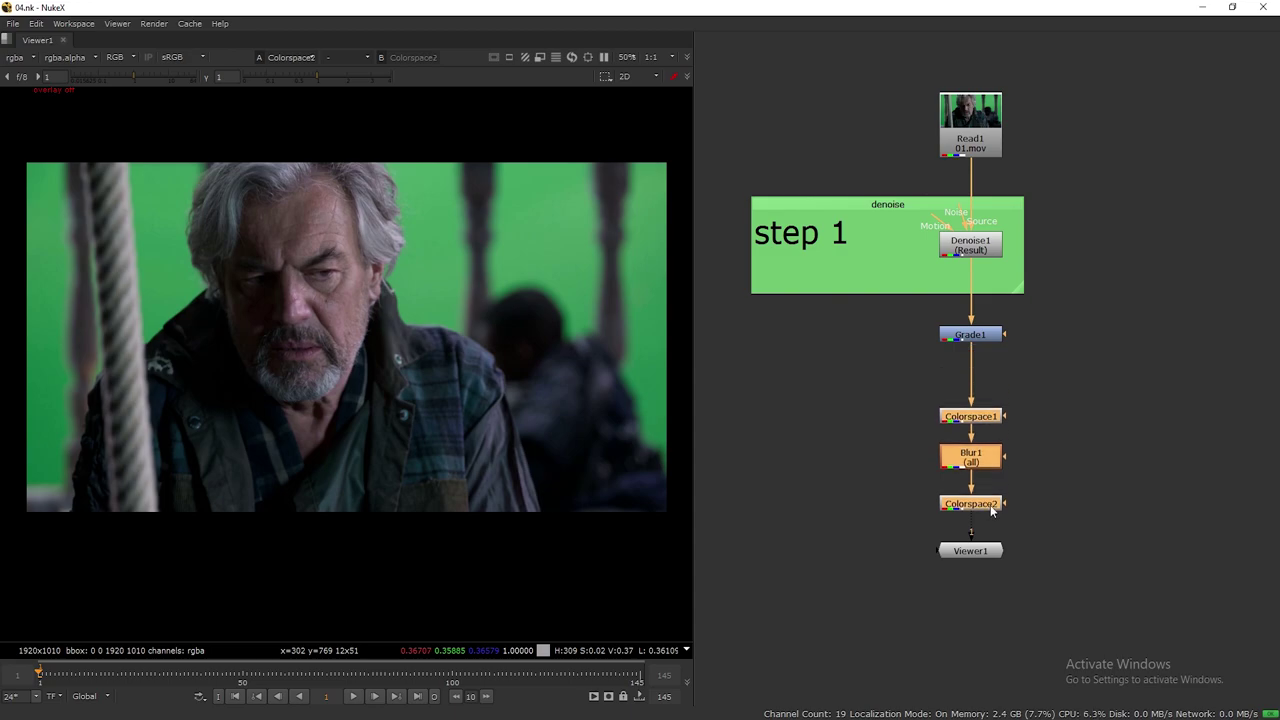
Duplicate the denoise backdrop and place the copy directly below it, around Grade1
left_click(998, 206)
key("ctrl+c")
left_click(1043, 336)
key("ctrl+v")
left_click_drag(1068, 332, 907, 311)
left_click(1091, 356)
key("Delete")
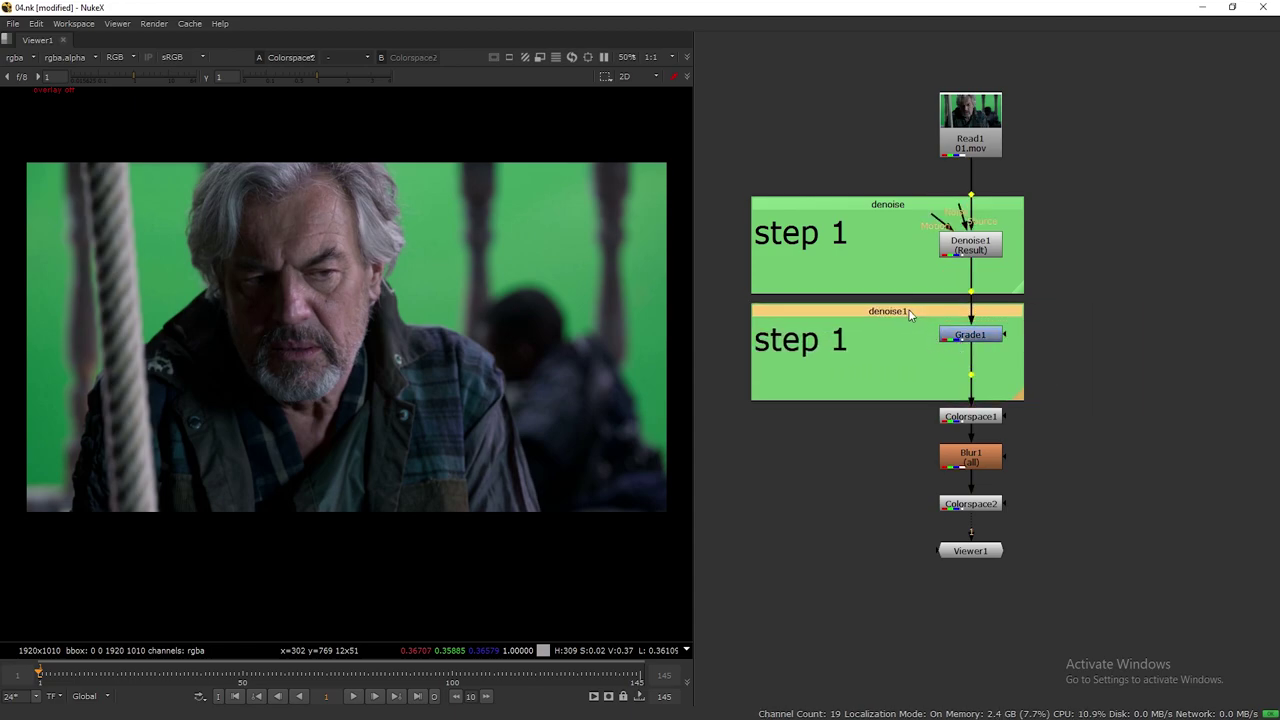
left_click(932, 331)
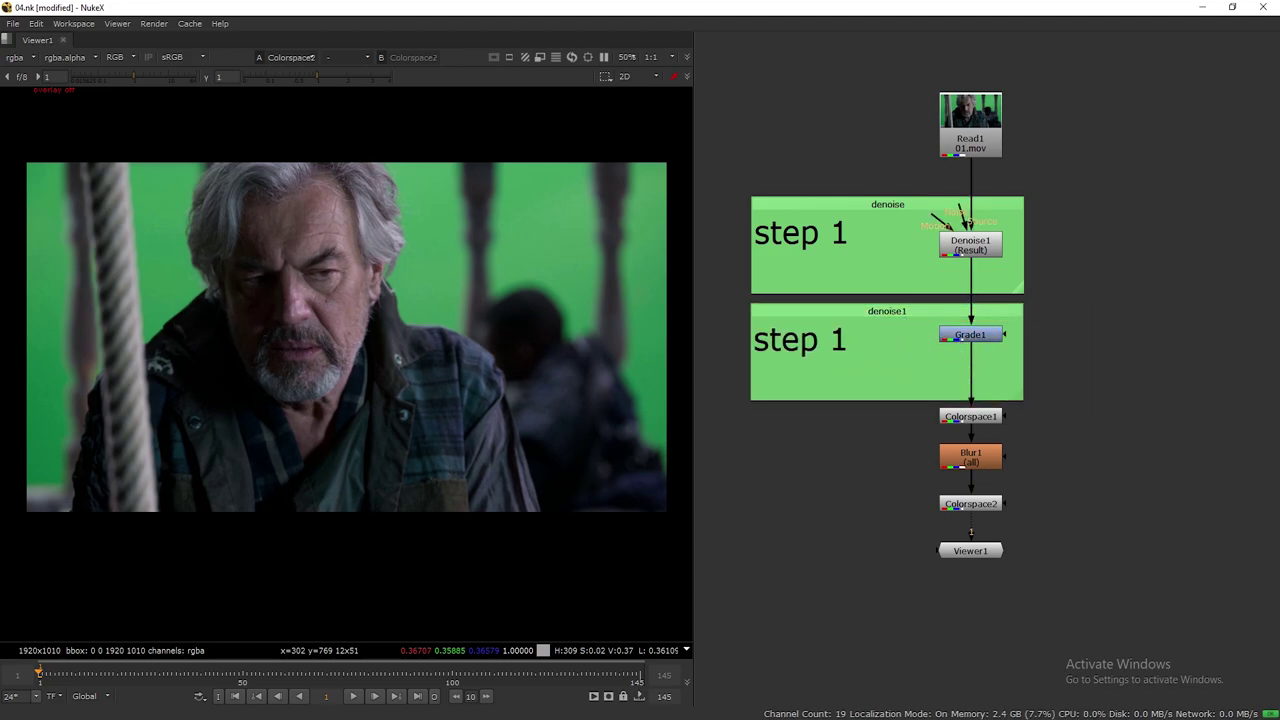
Name the backdrop around Grade1 "white_balance___luminance_match", label it "step 2" and save the script
double_click(899, 312)
left_click_drag(450, 303, 386, 300)
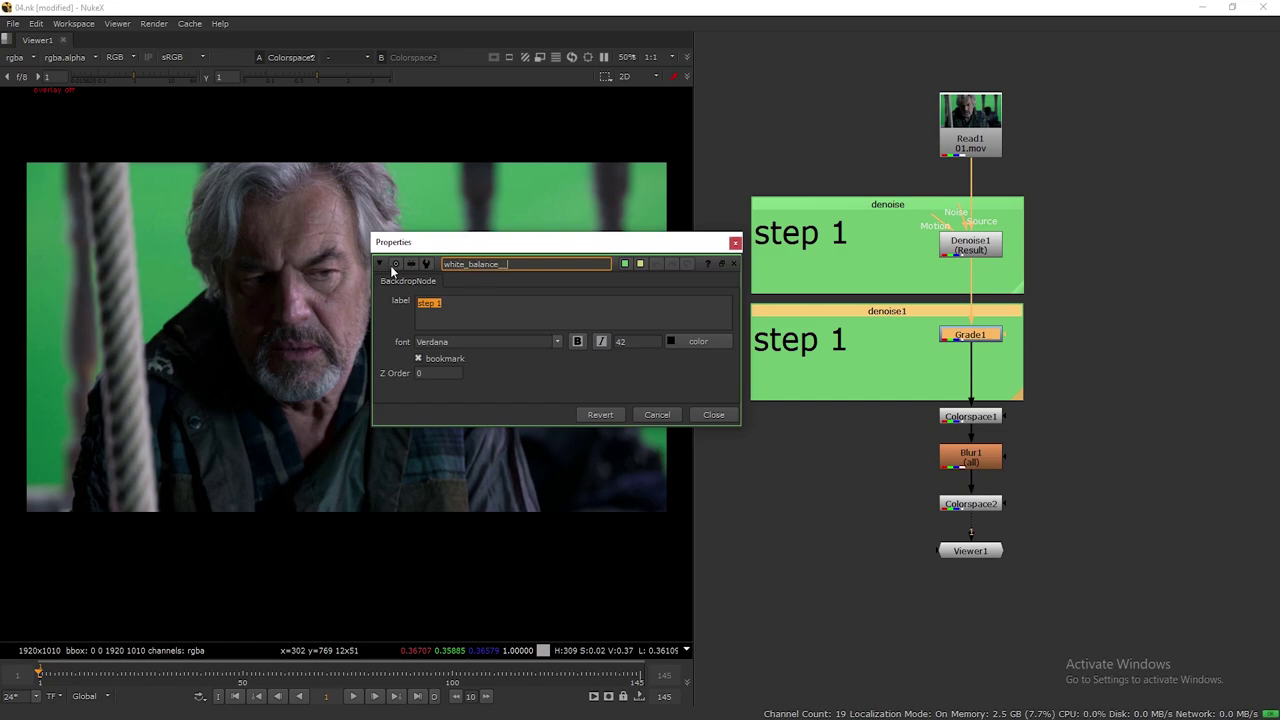
left_click(118, 57)
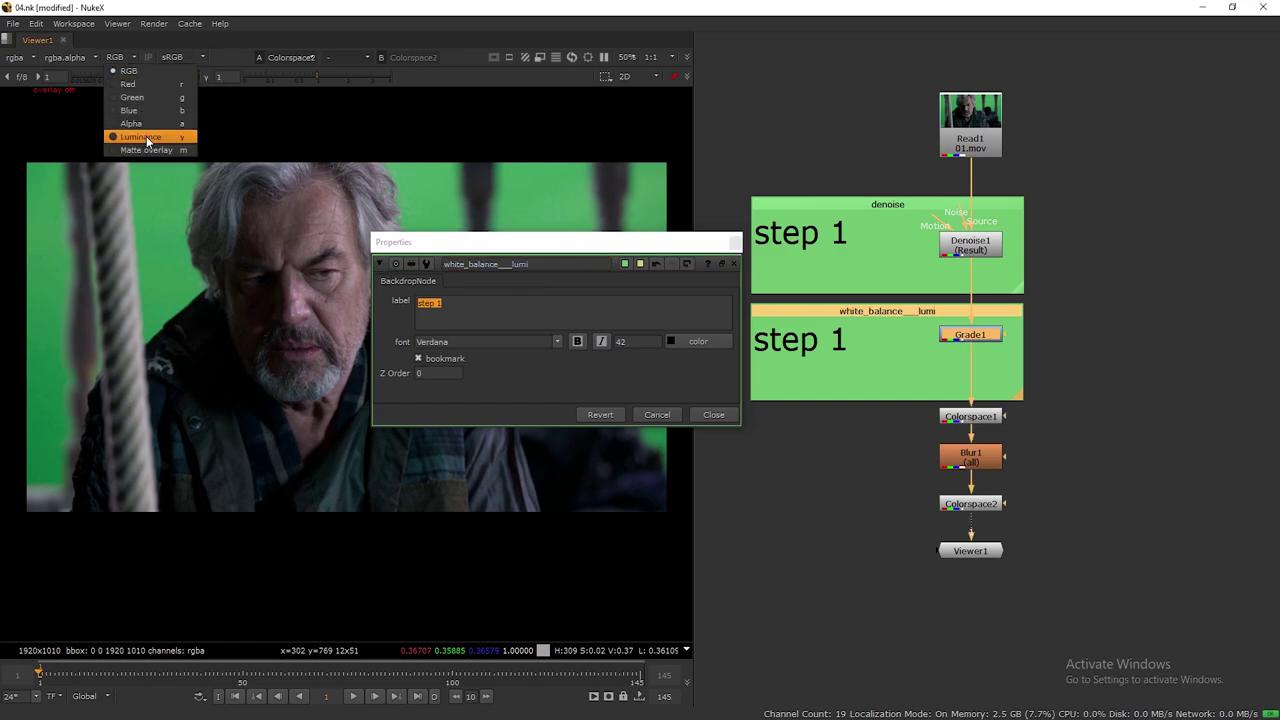
left_click(540, 265)
type("nance_match")
left_click(452, 307)
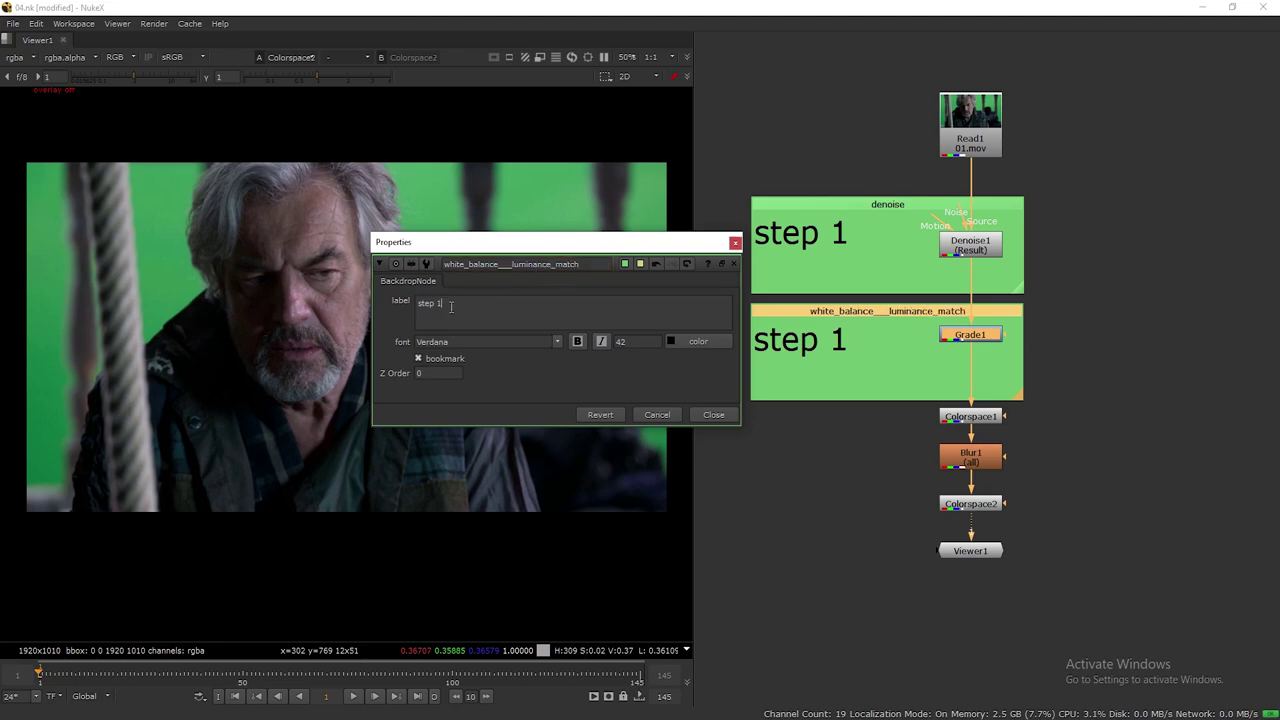
left_click(735, 243)
left_click(895, 204)
left_click(924, 338)
key("ctrl+s")
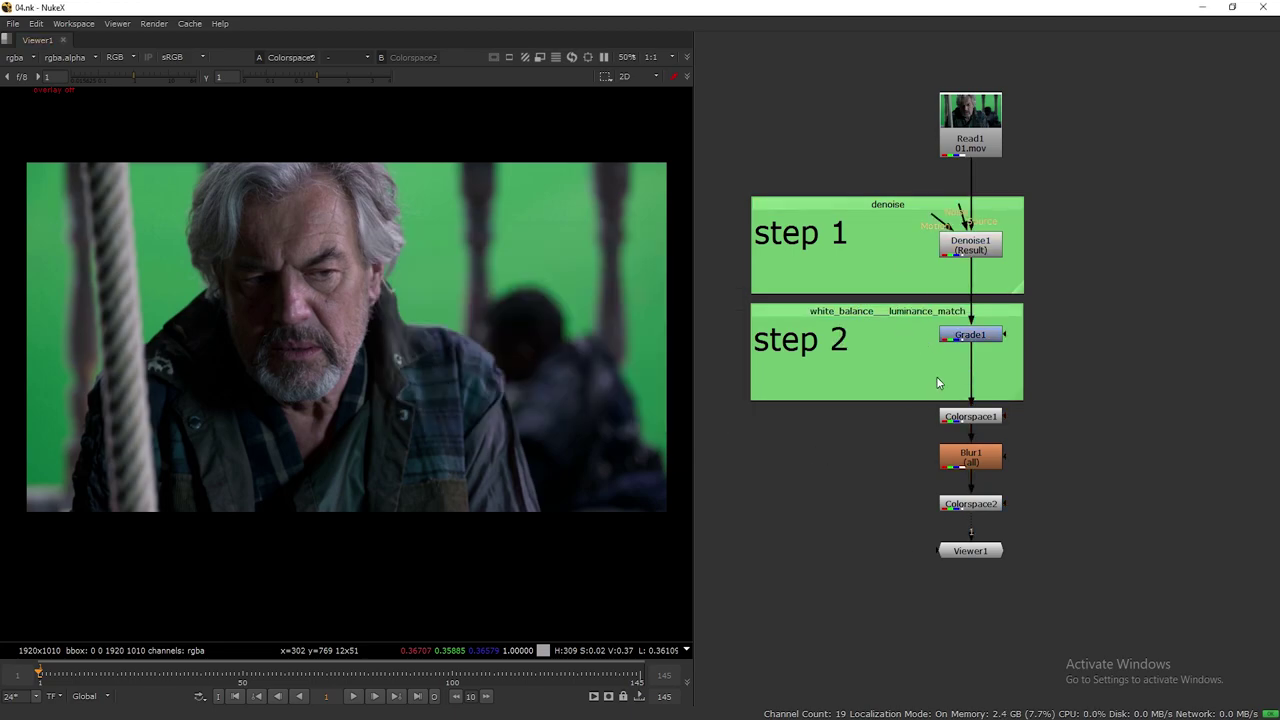
Space out the nodes below Grade1 and add a Backdrop around Colorspace1, below the step 2 backdrop
middle_click_drag(936, 376, 927, 320)
left_click_drag(961, 282, 961, 299)
middle_click_drag(930, 325, 930, 289)
left_click_drag(892, 289, 1040, 458)
left_click_drag(985, 413, 985, 479)
left_click_drag(967, 390, 967, 369)
left_click(1039, 384)
key("Tab")
key("Return")
left_click_drag(1116, 67, 1016, 403)
Check Colorspace1's conversion settings, name its backdrop "linear_to_YCbCr" and label it "step 3"
double_click(974, 370)
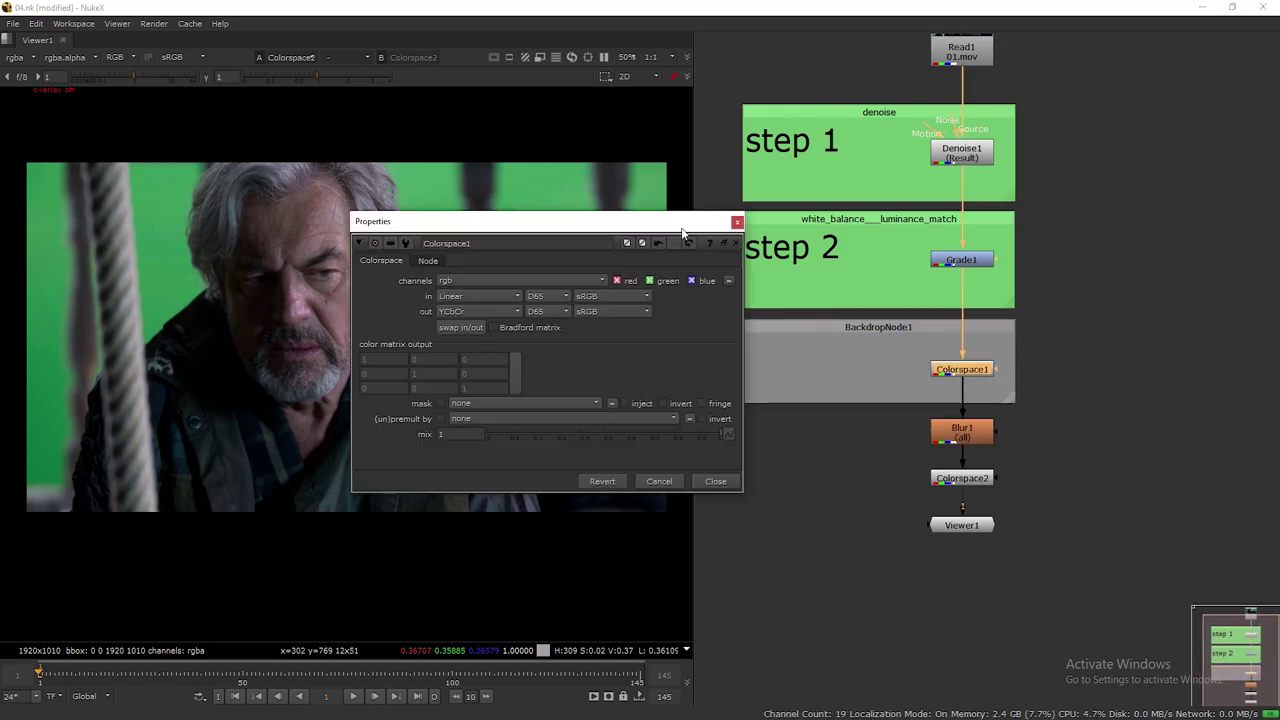
left_click_drag(684, 230, 591, 314)
left_click(913, 328)
double_click(913, 328)
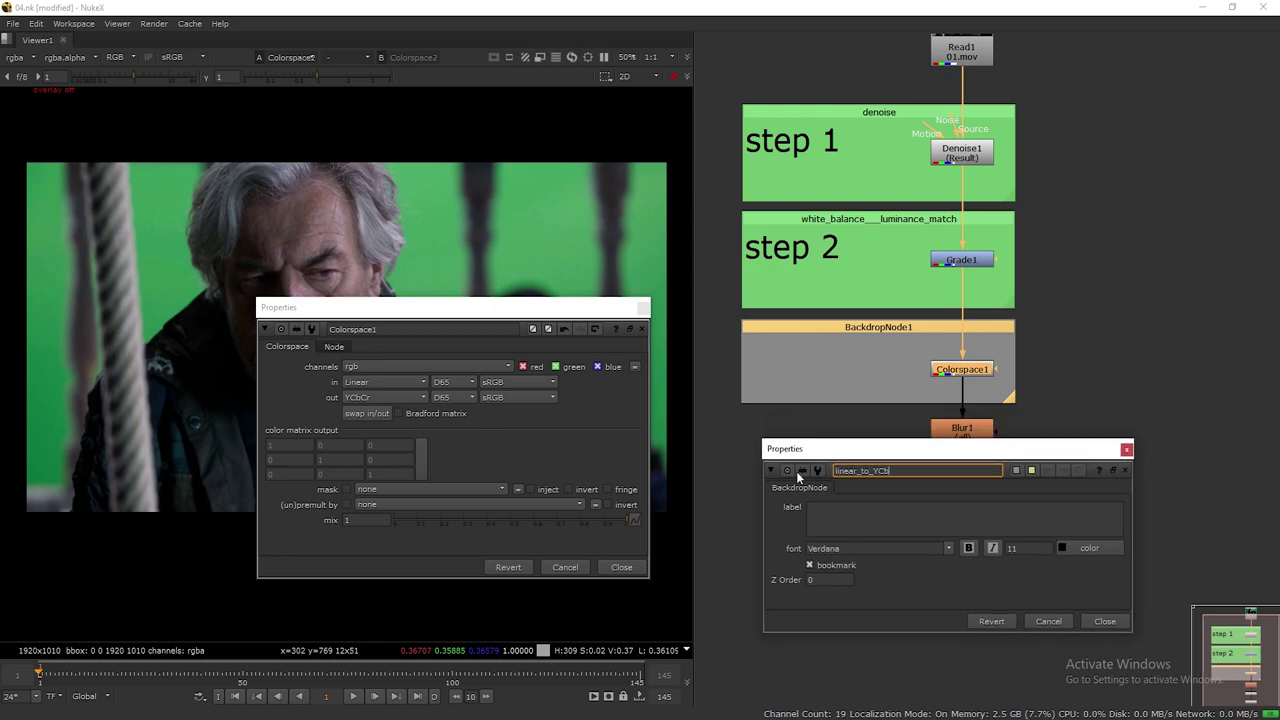
left_click(645, 313)
left_click(824, 517)
type("step 3")
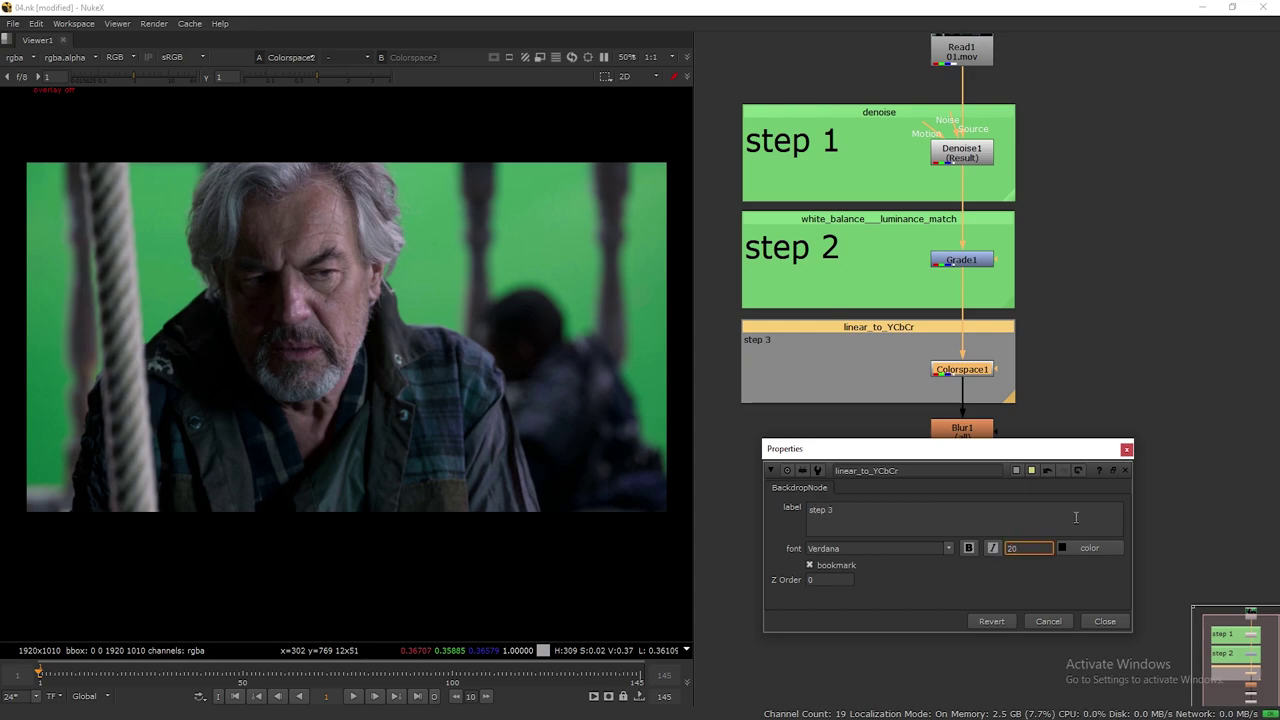
Set the step 3 backdrop's label font size to 40 and save the script
left_click_drag(1025, 548, 1002, 552)
type("30")
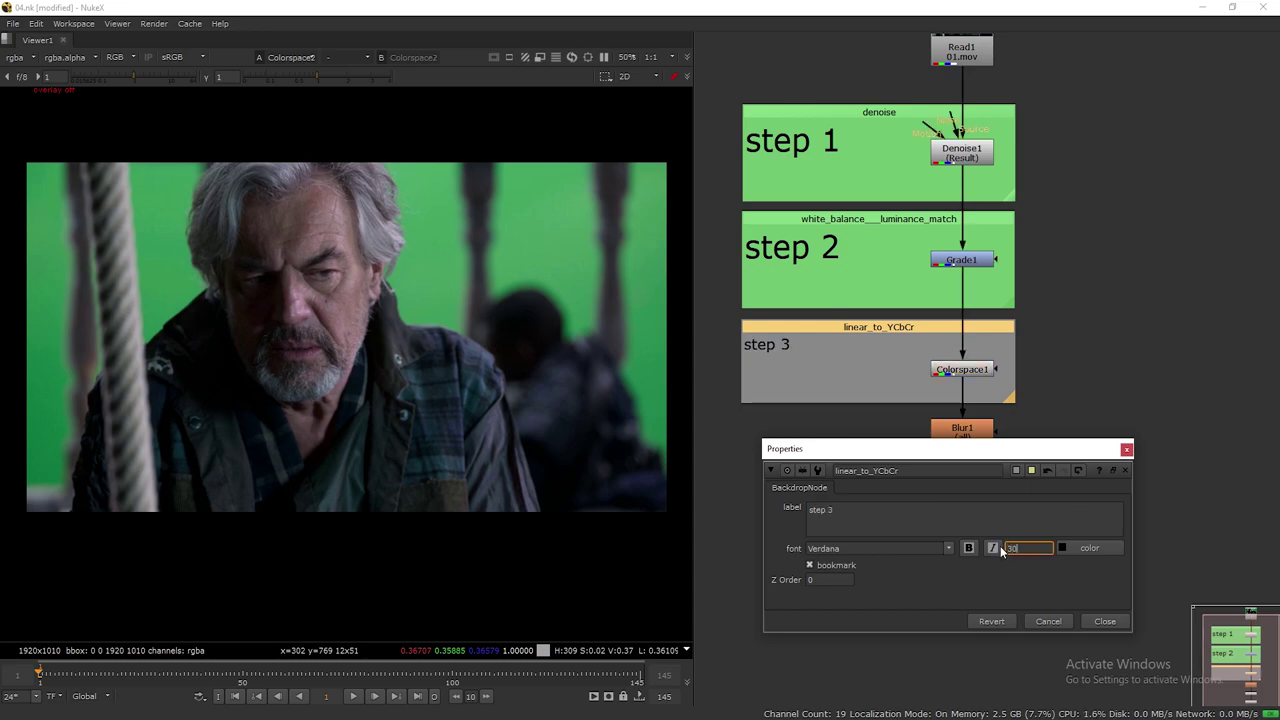
type("50")
key("Return")
type("35")
key("Return")
type("40")
left_click(1092, 621)
key("ctrl+s")
Space out the lower nodes and add a Backdrop around Blur1, aligned below the step 3 backdrop
middle_click_drag(1040, 520, 1043, 458)
left_click_drag(965, 417, 965, 482)
left_click_drag(965, 366, 965, 402)
middle_click_drag(983, 270, 984, 313)
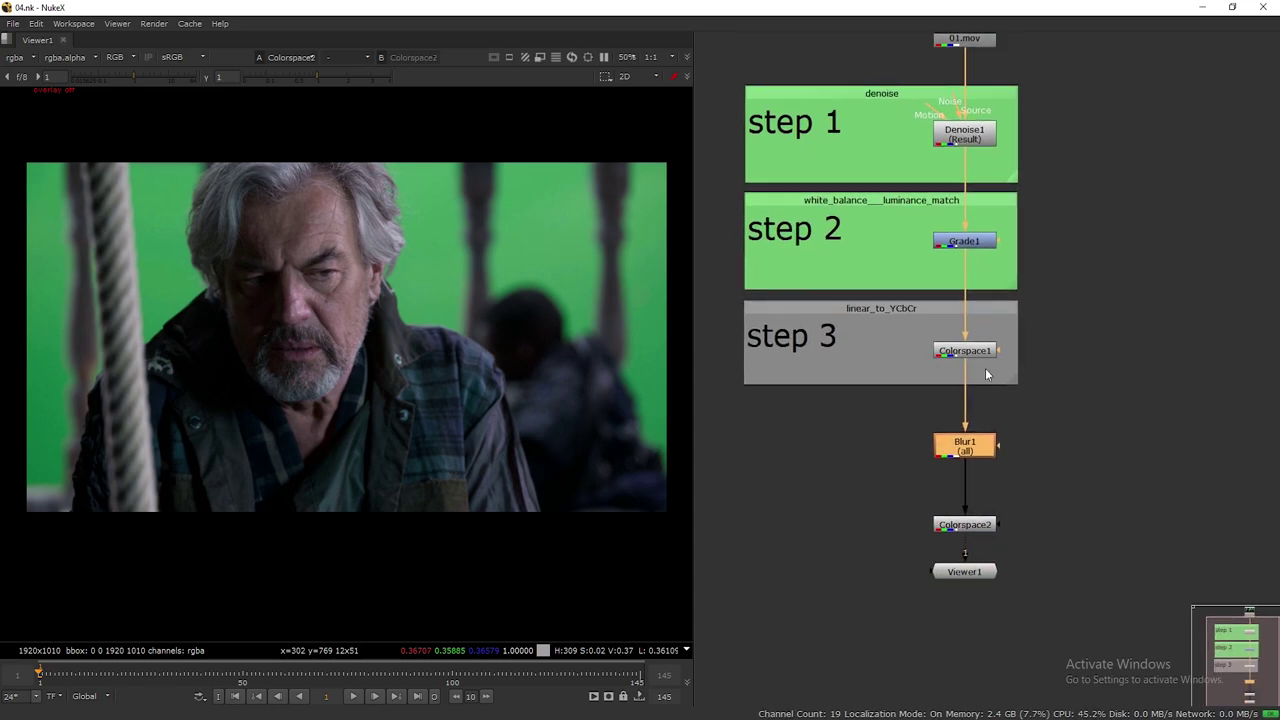
key("alt+b")
left_click_drag(1004, 464, 1111, 476)
left_click_drag(924, 490, 1018, 489)
left_click_drag(784, 466, 965, 441)
Label the backdrop around Blur1 "step 4", move the viewer node lower and save the script
double_click(859, 396)
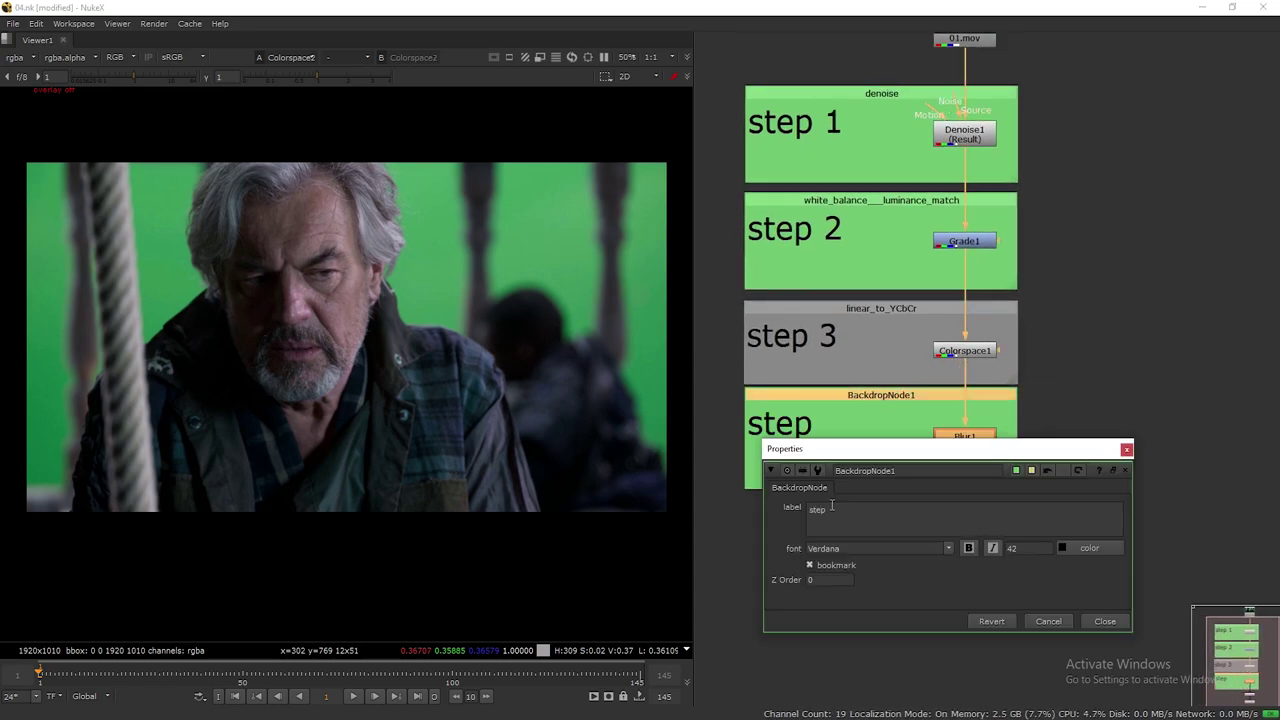
left_click(1126, 449)
left_click_drag(965, 557, 965, 648)
scroll(938, 486, "down", 2)
scroll(999, 486, "up", 1)
key("ctrl+s")
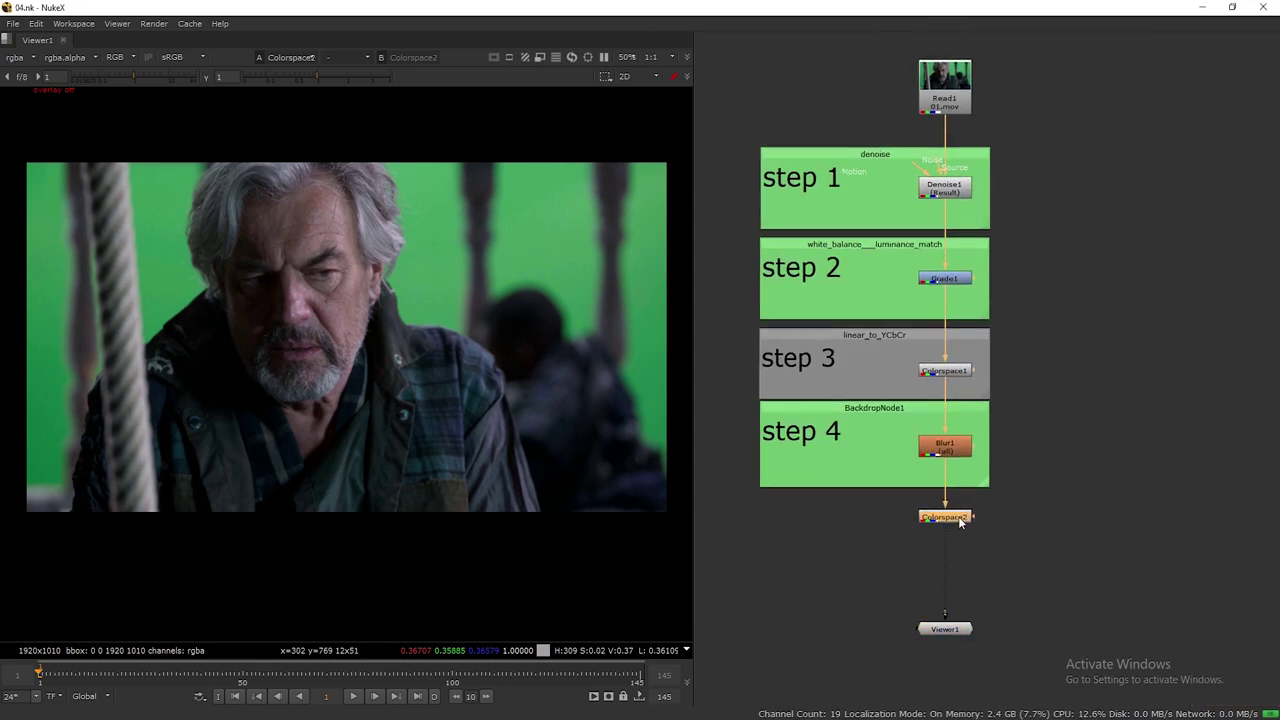
Move Colorspace2 lower and add a Backdrop around it, aligned below the step 4 backdrop
left_click_drag(963, 521, 963, 547)
key("Tab")
key("Return")
left_click_drag(956, 485, 804, 495)
left_click(868, 540)
left_click_drag(826, 563, 962, 541)
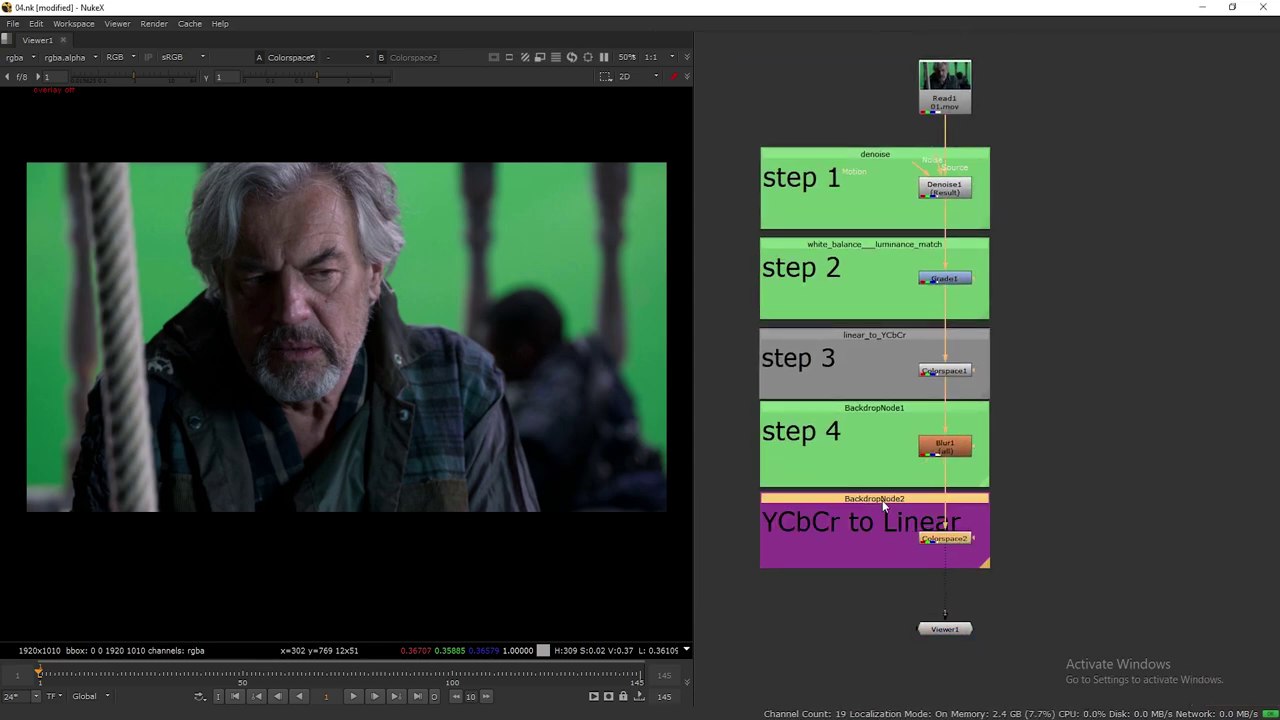
Name the backdrop around Colorspace2 "YCbCr_to_Linear" and replace its label with "step 5"
double_click(882, 500)
left_click_drag(508, 504, 388, 498)
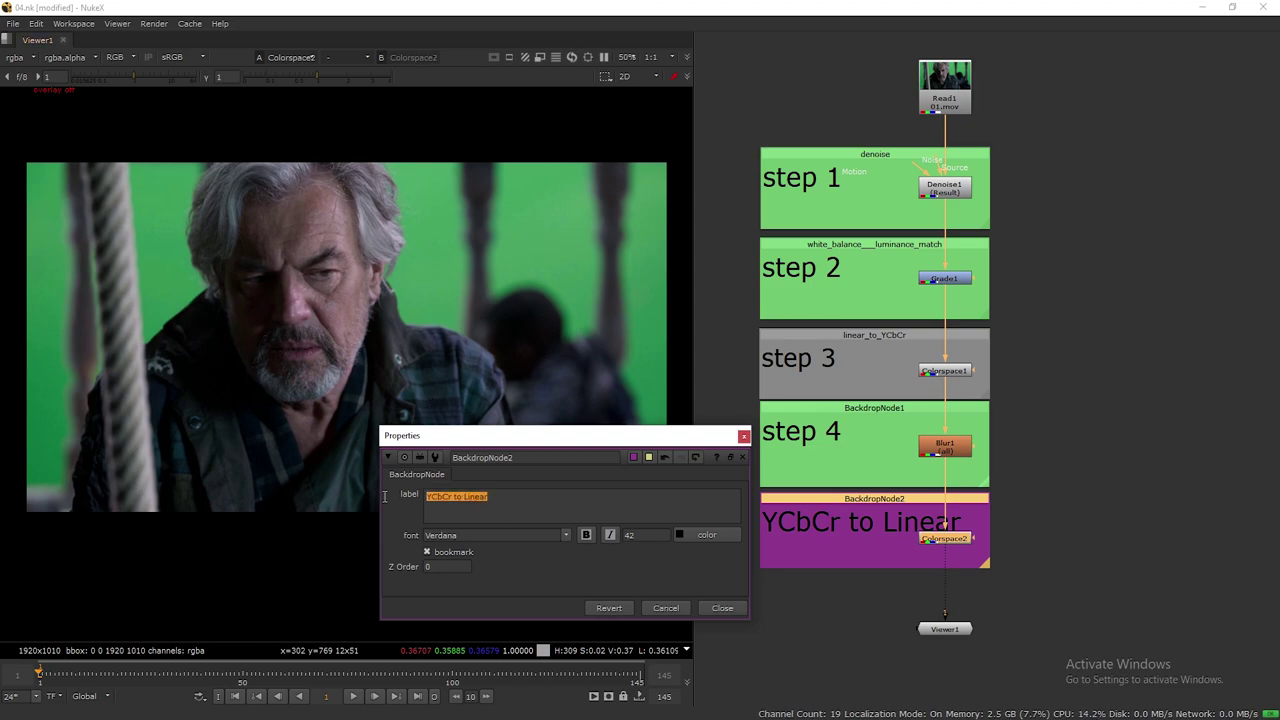
key("BackSpace")
double_click(512, 458)
type("YCbCr_to_Linear")
left_click(516, 508)
type("step 5")
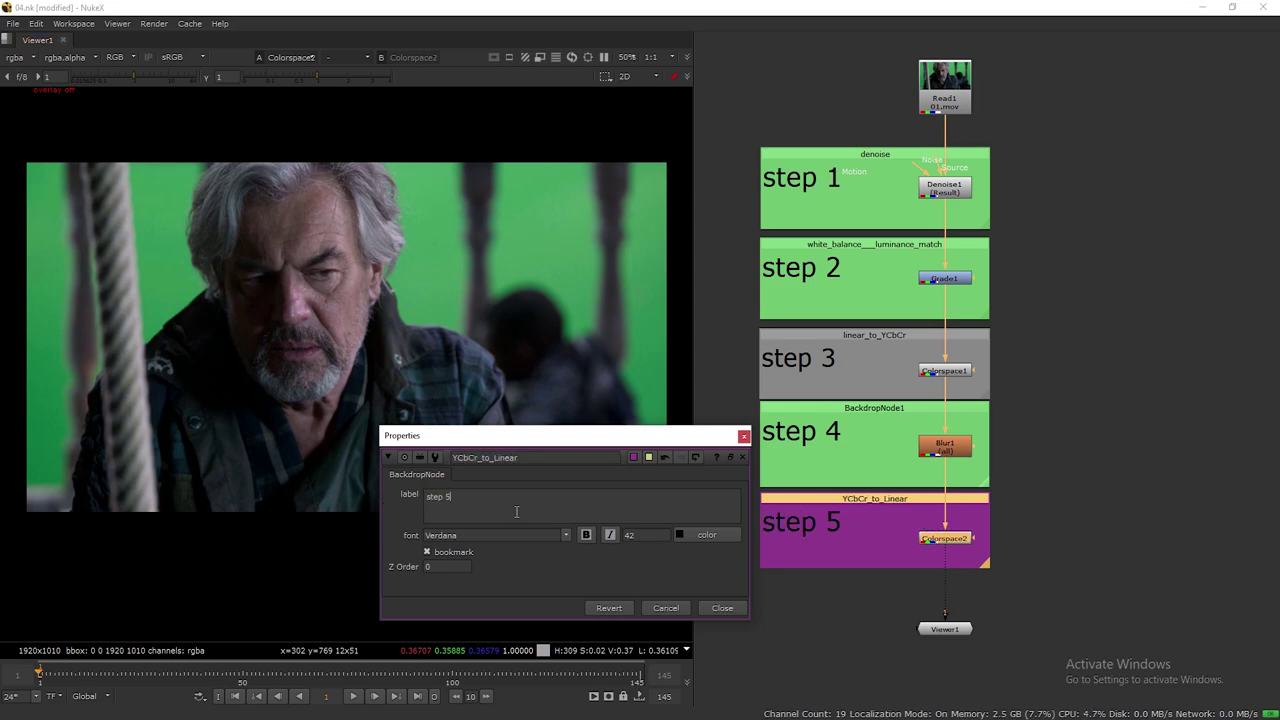
left_click(722, 612)
left_click(866, 524)
Raise Read1 slightly, reposition the viewer node below the step 5 backdrop and save the script
scroll(866, 524, "down", 2)
middle_click_drag(868, 524, 840, 515)
left_click_drag(898, 139, 898, 123)
key("ctrl+s")
scroll(966, 358, "down", 2)
middle_click_drag(968, 360, 905, 304)
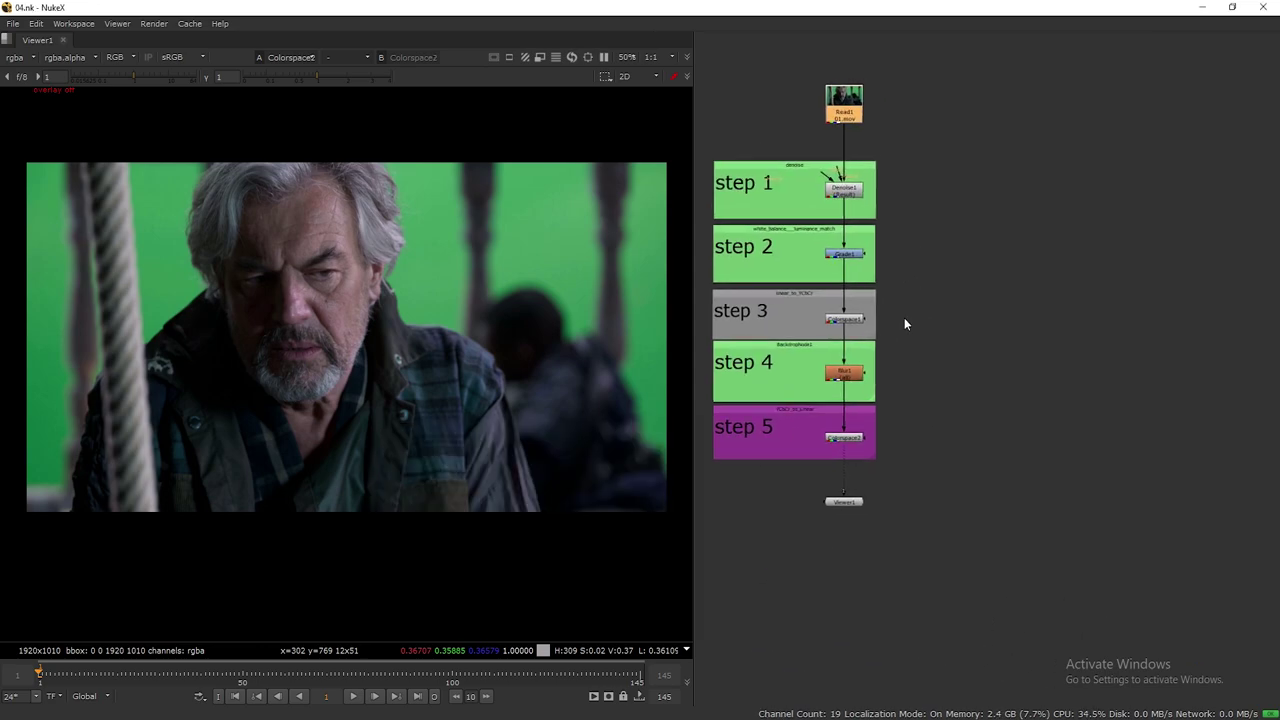
left_click_drag(857, 506, 857, 581)
left_click(890, 507)
key("ctrl+s")
middle_click_drag(850, 620, 932, 554)
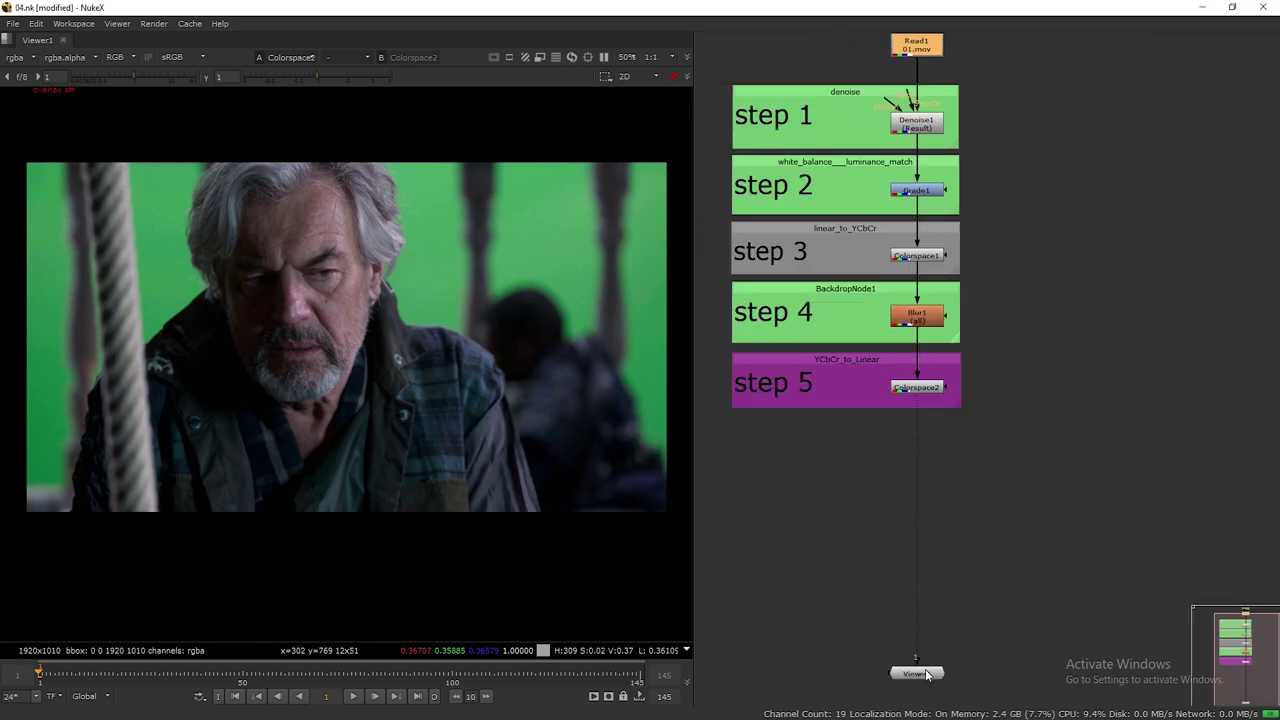
left_click_drag(929, 678, 929, 506)
middle_click_drag(978, 411, 966, 491)
key("ctrl+s")
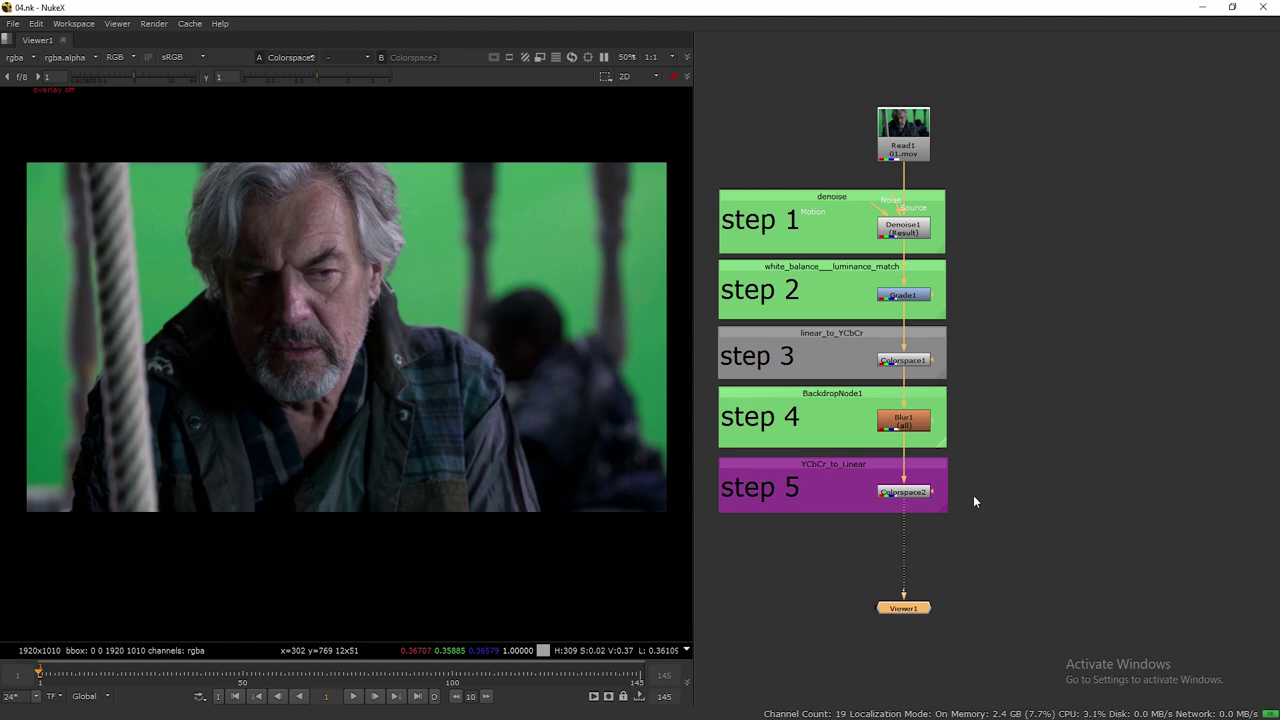
Move the viewer node beside the chain, connect Read1 to its second input and switch back to input 1
left_click(952, 594)
left_click_drag(919, 602, 1031, 627)
left_click(908, 132)
key("2")
key("1")
scroll(322, 338, "up", 4)
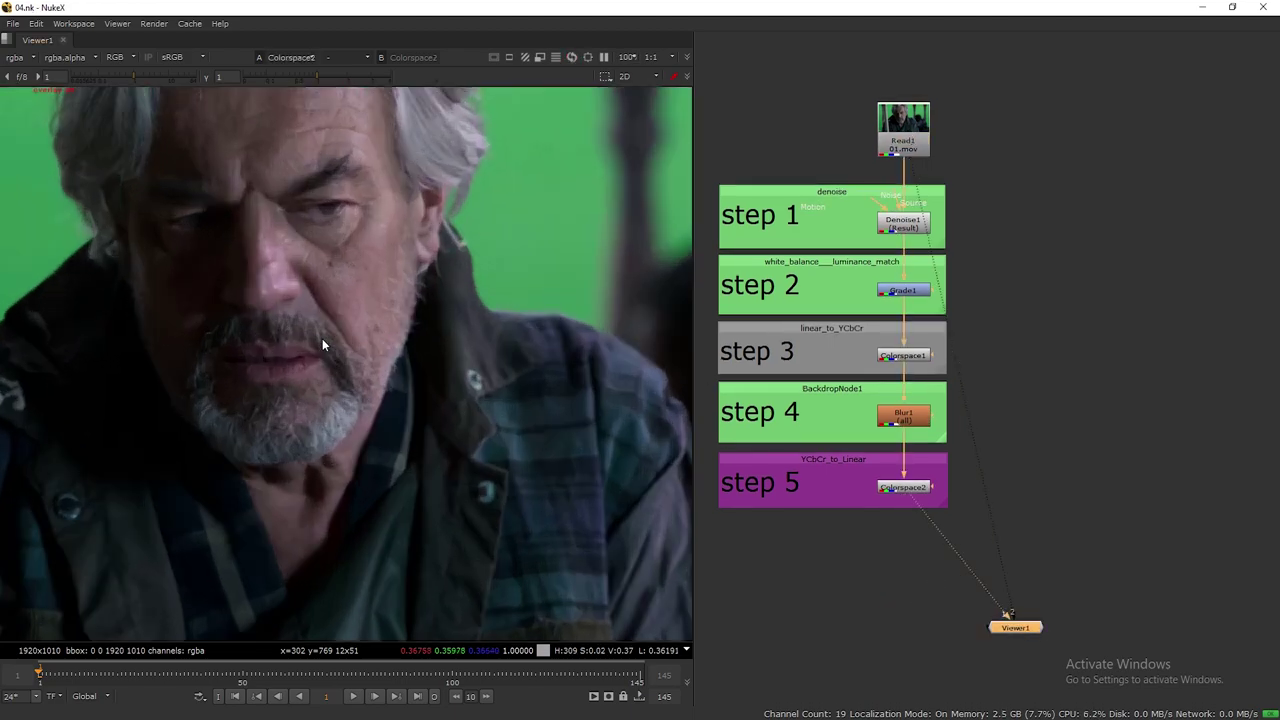
Compare the processed Colorspace2 result with the original Read1 footage through viewer inputs 1 and 2
scroll(362, 322, "down", 2)
left_click(907, 133)
key("1")
key("1")
key("2")
key("1")
key("2")
key("1")
key("2")
key("1")
key("2")
key("2")
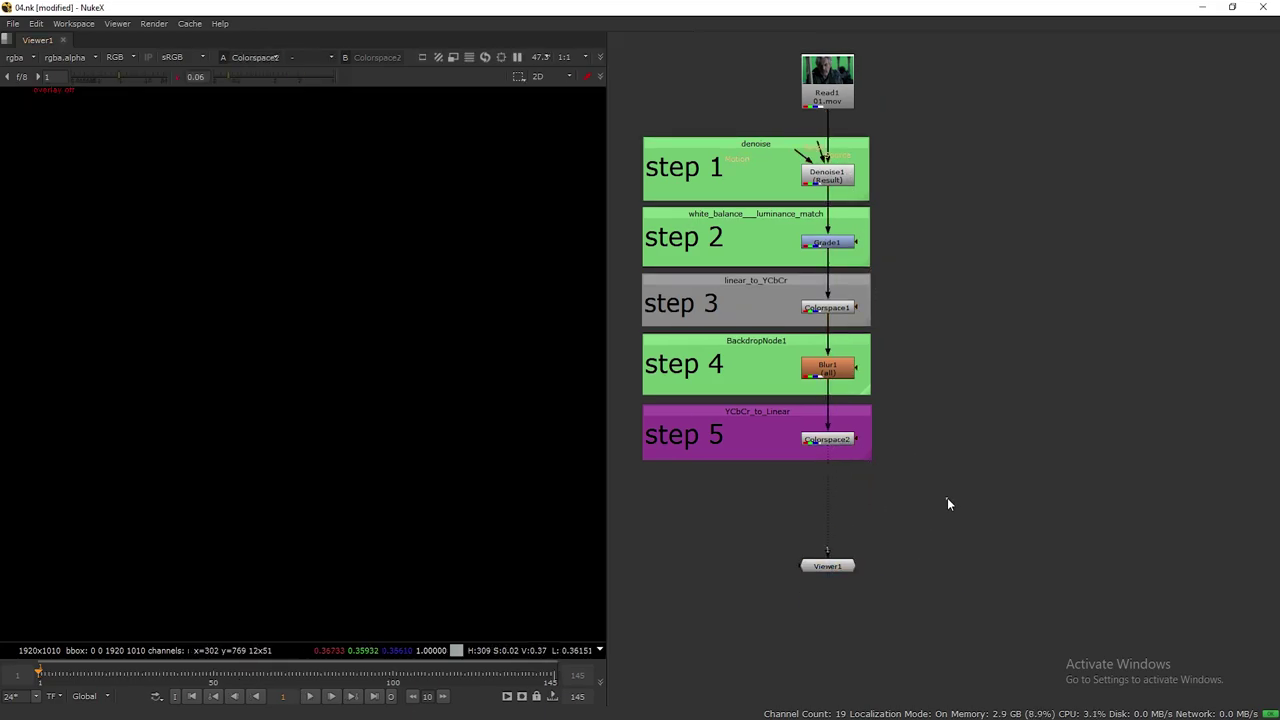
Add an IBKColour node beside the chain, just below the step 5 backdrop
key("Tab")
type("I")
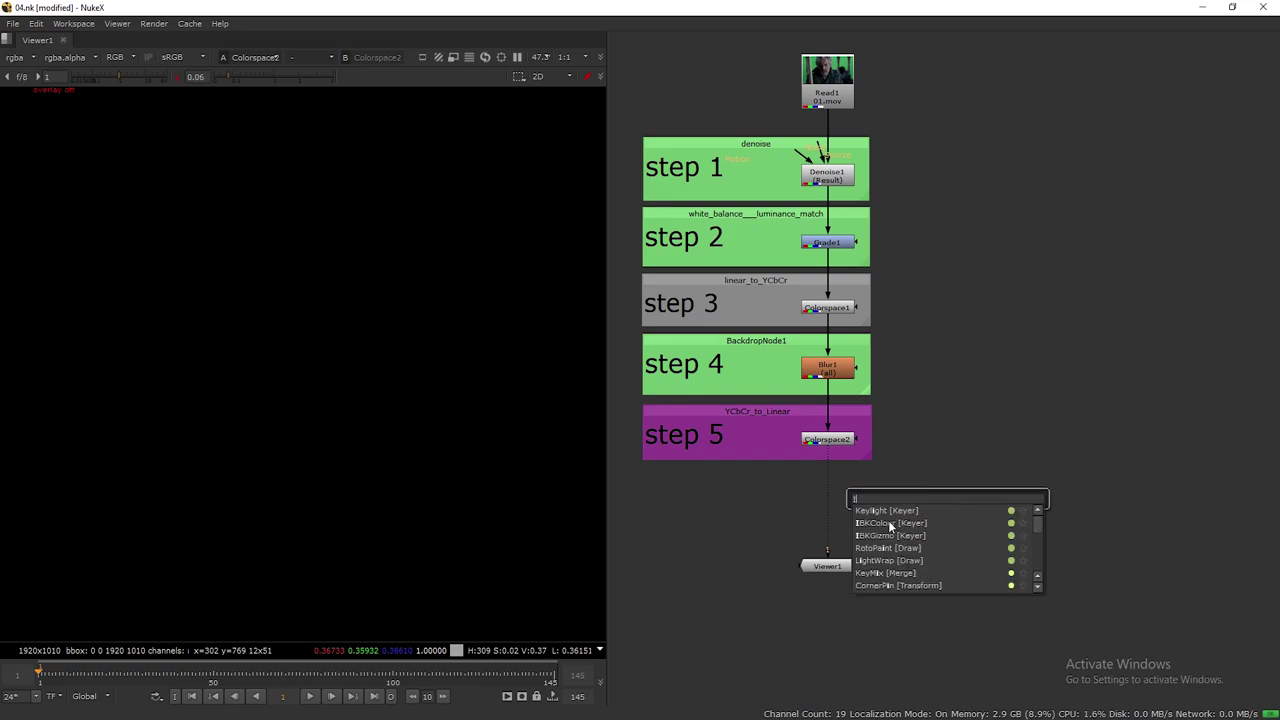
left_click(889, 524)
left_click(881, 355)
left_click(870, 451)
Add an IBKGizmo next to IBKColour, with its c input from IBKColour and its fg input routed from Colorspace2 through a dot
key("Tab")
type("i")
left_click(889, 489)
left_click(880, 334)
left_click_drag(948, 502, 1026, 500)
left_click_drag(982, 464, 1016, 462, "ctrl")
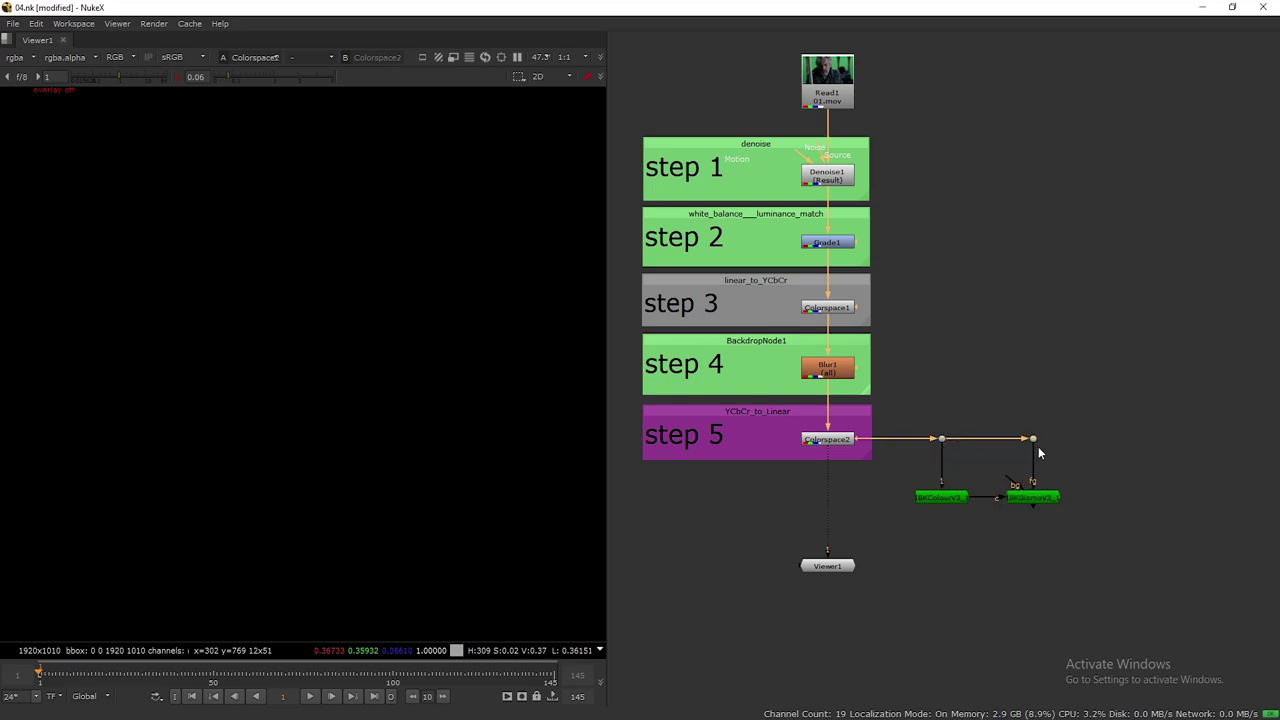
Move the IBKGizmo and its dot slightly farther from the IBKColour node
middle_click_drag(1079, 423, 1075, 397)
left_click_drag(1070, 397, 1043, 476)
left_click(1000, 493)
View the IBKColour output, place the viewer node beneath it and turn off the viewer gamma adjustment
left_click(941, 474)
key("1")
left_click_drag(836, 541, 952, 547)
left_click(178, 78)
Set the screen type to green on IBKColour and to C-green on IBKGizmo
double_click(950, 475)
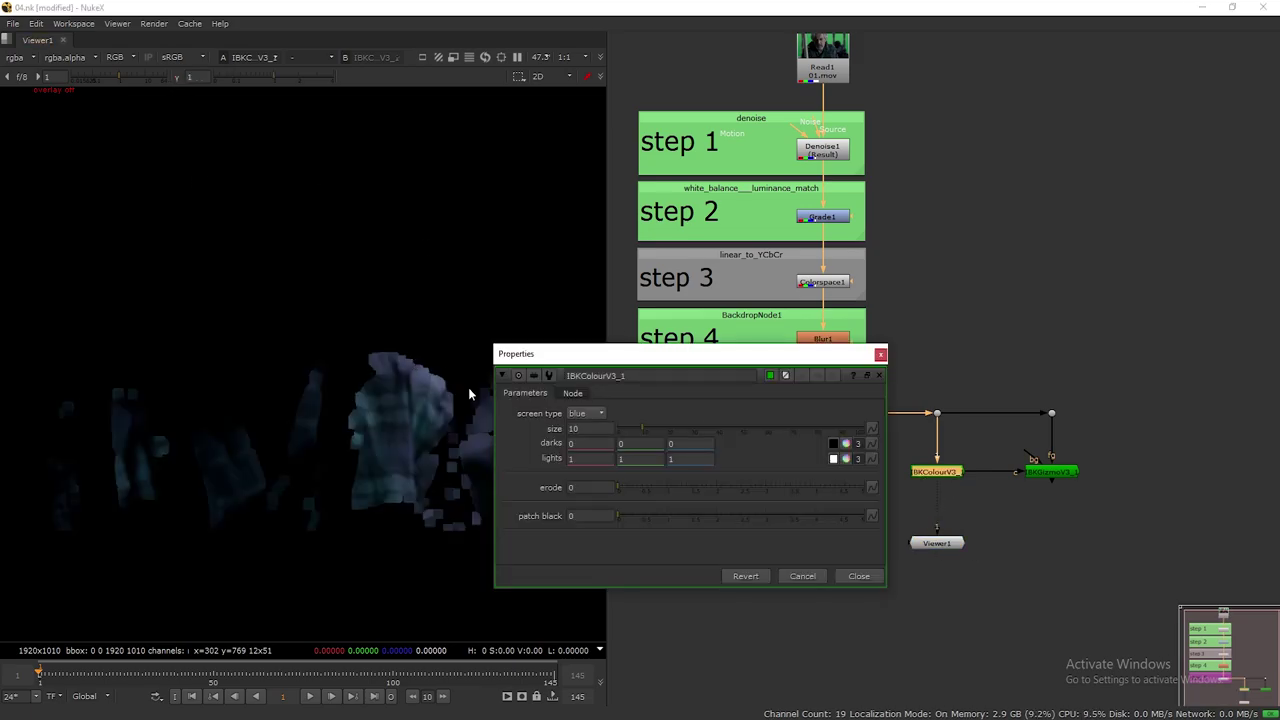
left_click(596, 402)
left_click(859, 575)
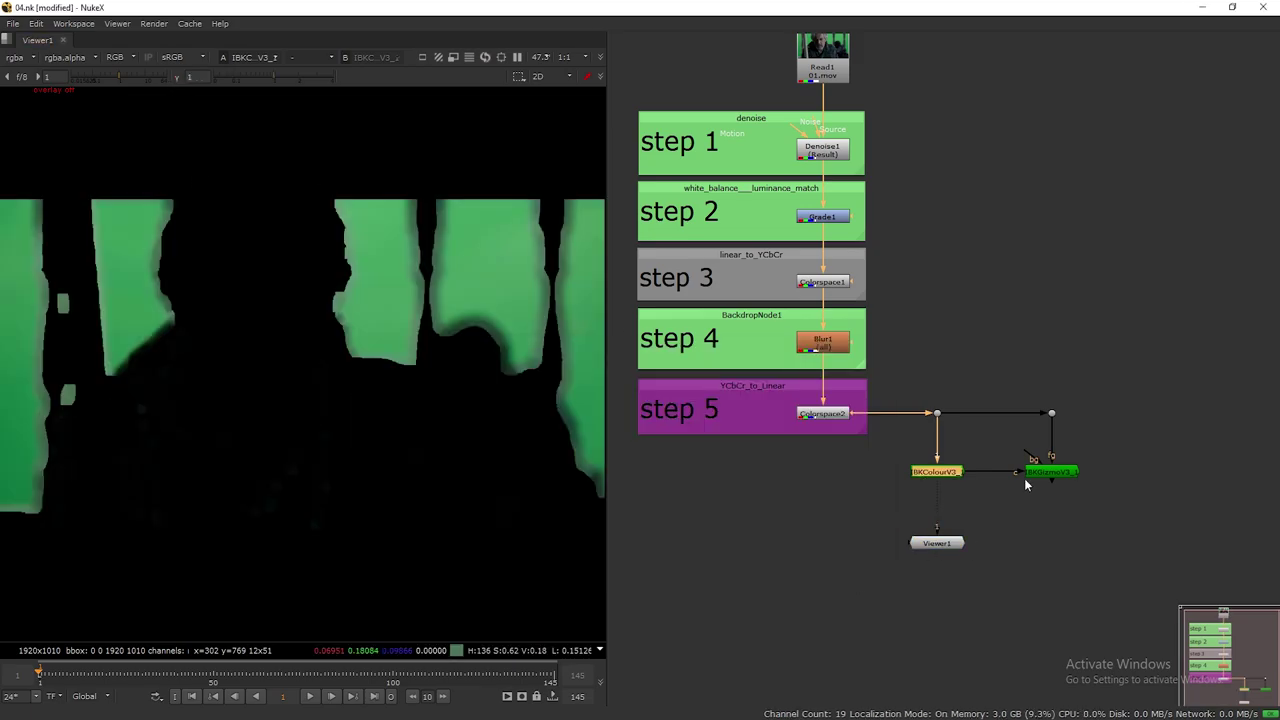
double_click(1044, 474)
left_click(600, 391)
left_click(603, 410)
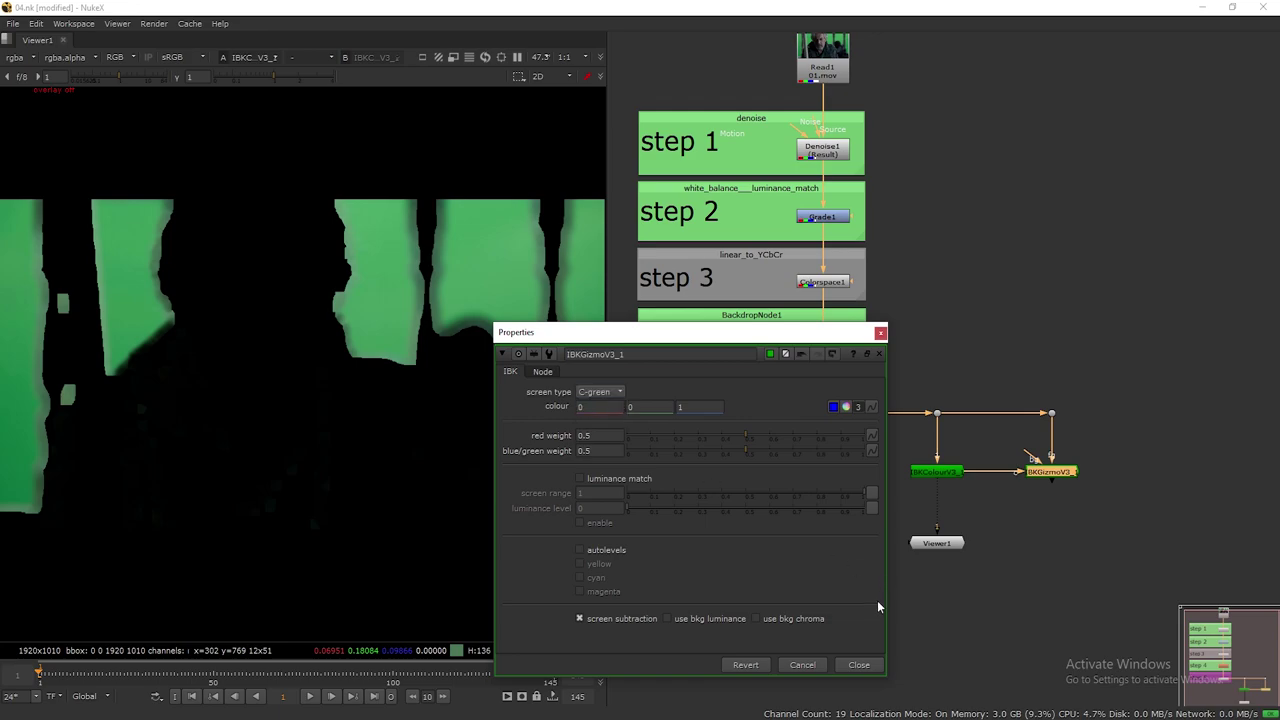
left_click(866, 668)
Show the IBKGizmo's alpha with a viewer gamma of 0.05 and open the IBKColour properties
key("1")
double_click(937, 474)
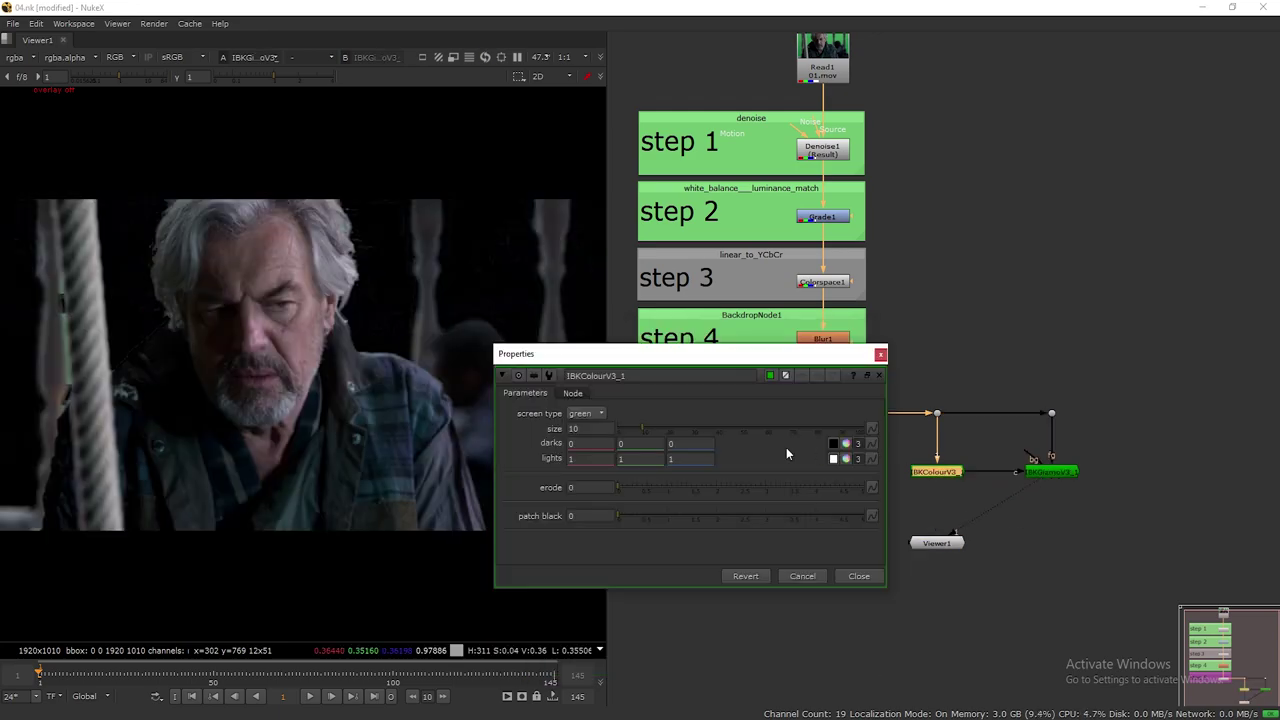
key("a")
left_click(226, 77)
Set the green darks of IBKColour to -0.01 and close its properties
left_click(640, 444)
scroll(640, 444, "down", 12)
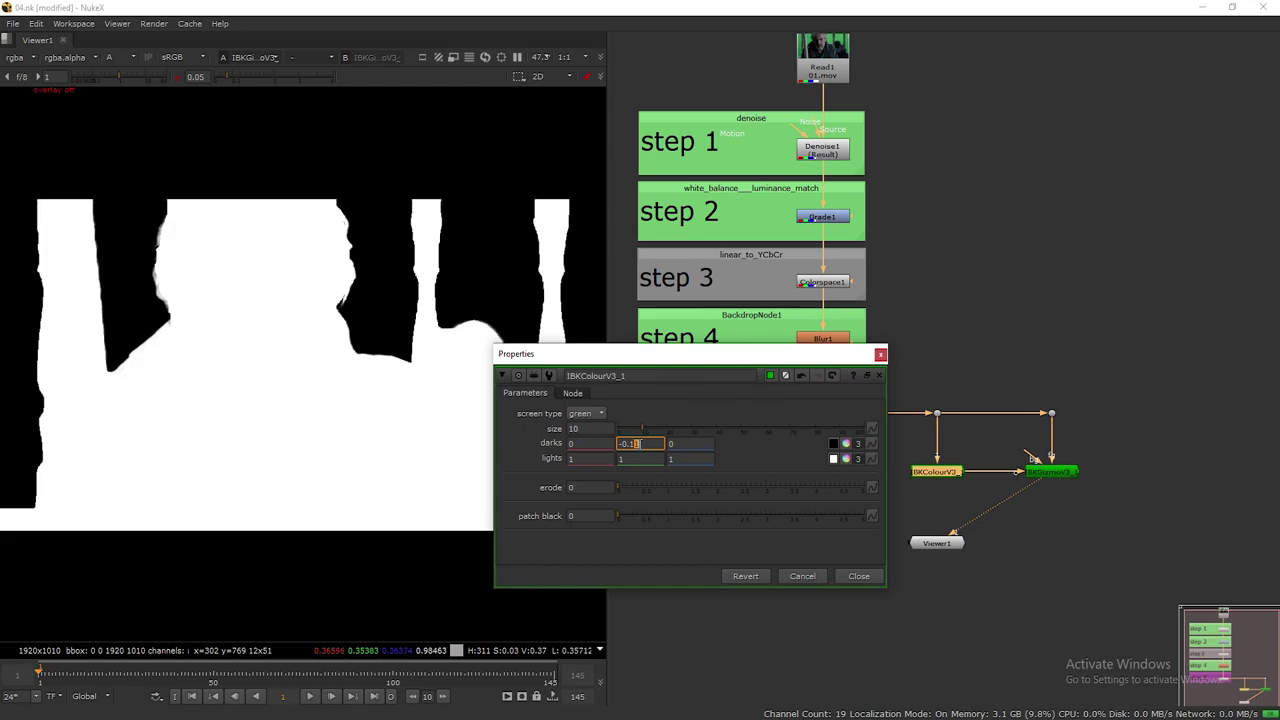
scroll(640, 444, "up", 3)
left_click(640, 459)
left_click(859, 576)
Reconnect the viewer to IBKColour, show its colour channels without the gamma adjustment and save the script
left_click_drag(1035, 483, 938, 472)
left_click(177, 77)
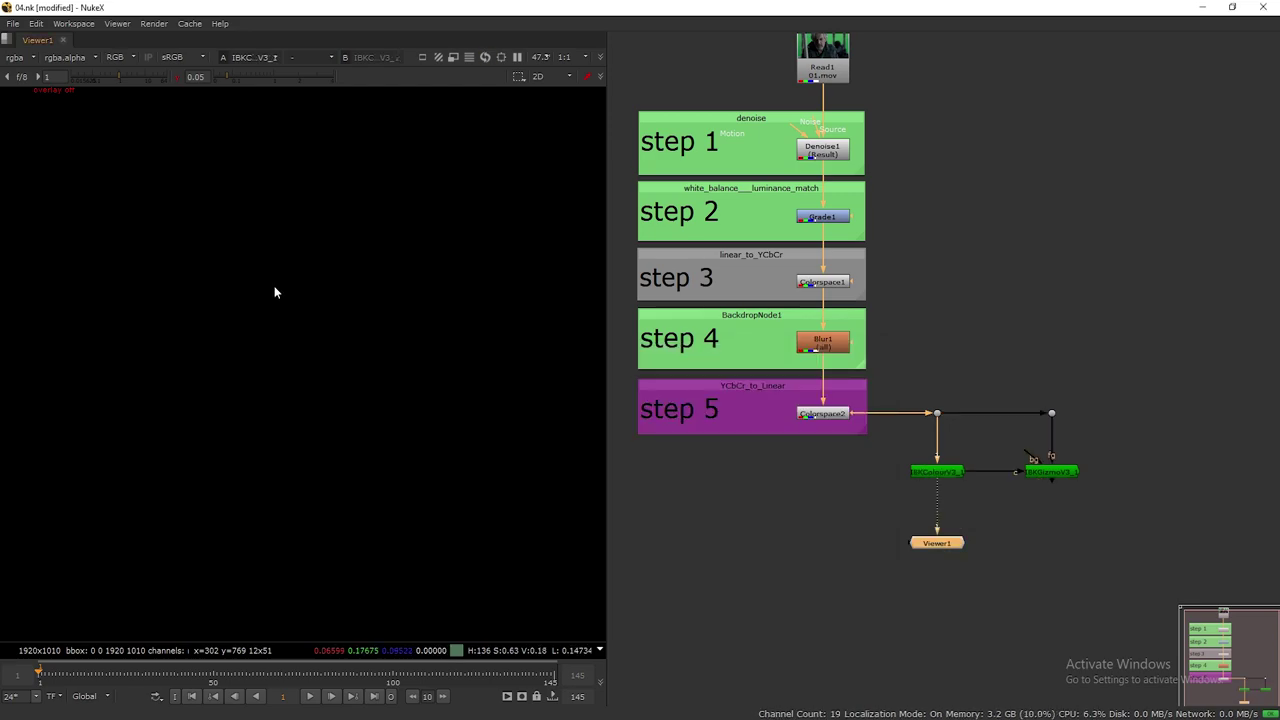
key("a")
key("ctrl+s")
Reopen the IBKColour properties away from the viewed image and set the erode to 3.6
double_click(943, 471)
left_click_drag(690, 350, 843, 232)
left_click_drag(772, 366, 948, 367)
Set the green lights of IBKColour to 0.61 and its green darks to -0.013
left_click(790, 337)
scroll(791, 337, "up", 9)
left_click(778, 337)
scroll(778, 337, "down", 7)
scroll(777, 337, "up", 3)
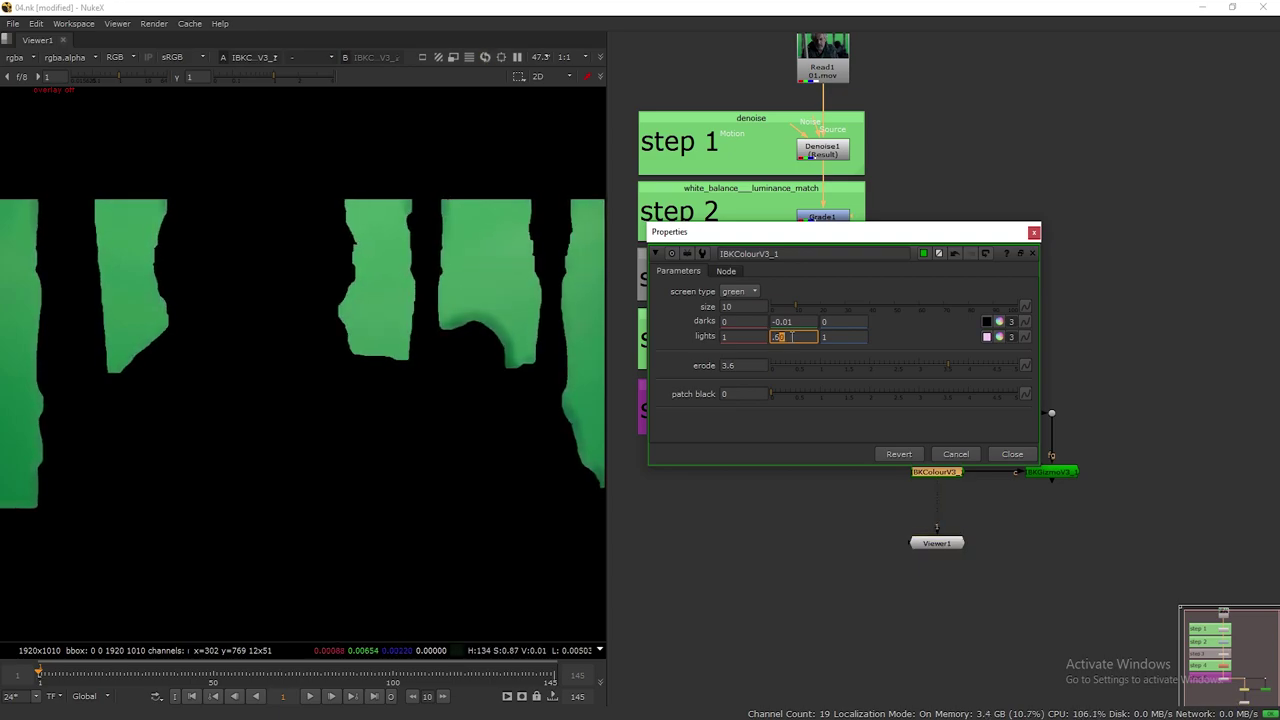
left_click(797, 322)
scroll(797, 322, "down", 3)
left_click(808, 336)
Set the blue darks of IBKColour to 0.002 and its blue lights to 0.99
left_click(843, 322)
scroll(843, 322, "up", 1)
type("04")
key("Down")
key("Down")
key("Down")
left_click(860, 338)
type(".00")
key("Down")
Fine-tune the IBKColour darks to 0.0005 red, -0.014 green and 0.001 blue
left_click(1001, 322)
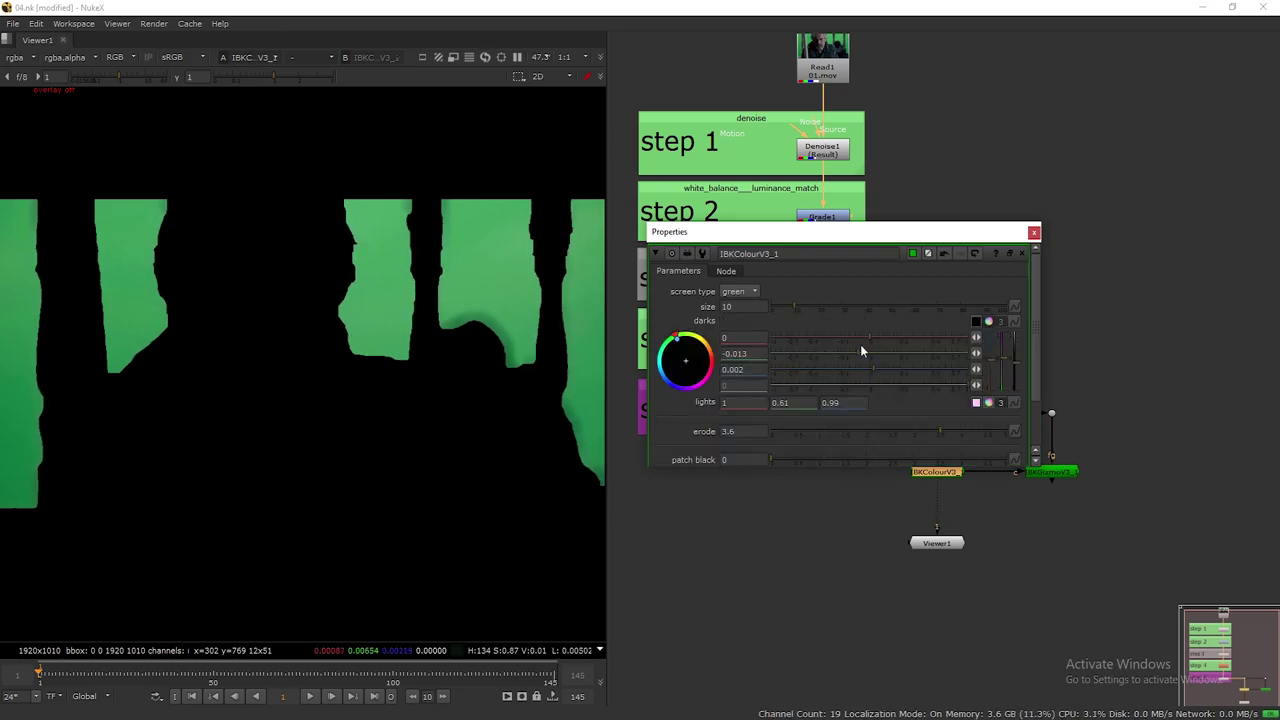
left_click(859, 354)
left_click(873, 368)
left_click(988, 322)
Set the erode of IBKColour to 13.2
double_click(740, 366)
type("7")
key("Return")
type("13.5")
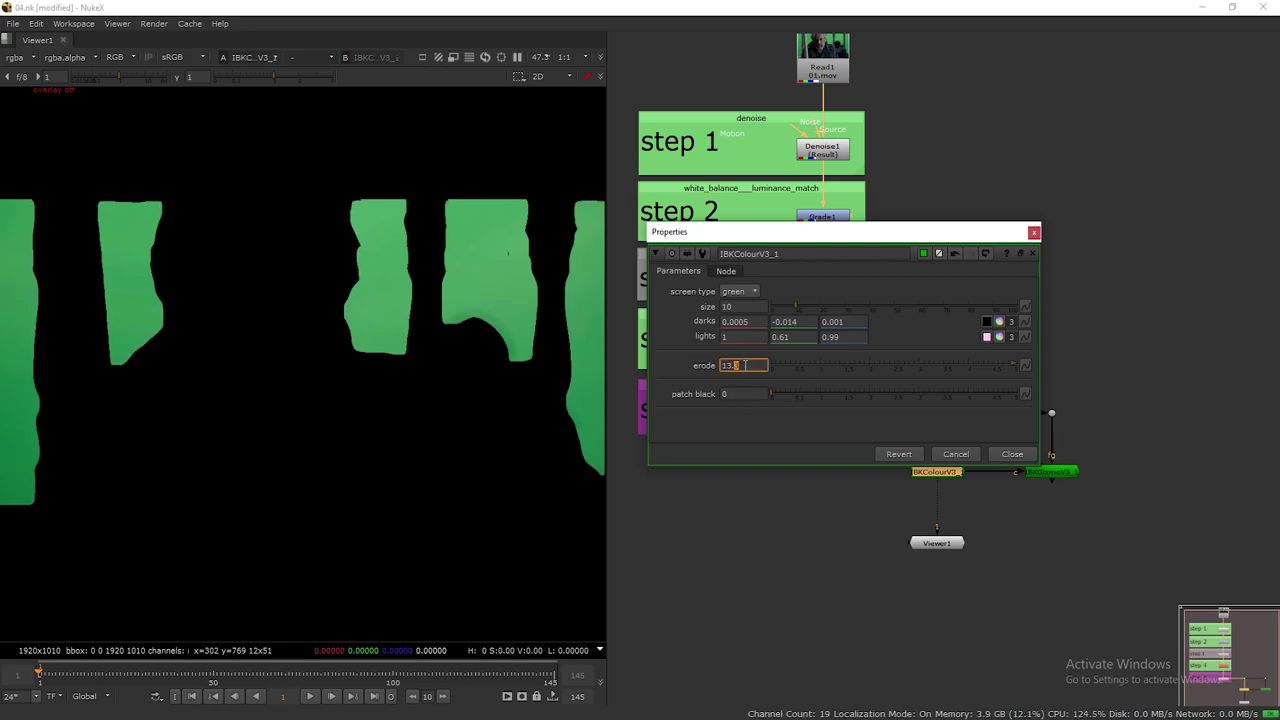
Try small adjustments of the size and patch black, returning patch black to 0
left_click_drag(796, 305, 798, 306)
left_click_drag(785, 393, 768, 393)
left_click(744, 394)
key("Down")
key("Up")
Set the size of IBKColour to 11
left_click_drag(798, 306, 863, 317)
double_click(742, 307)
type("11")
key("Return")
key("ctrl+z")
Try a patch black of 2.36 on IBKColour and undo it
left_click_drag(785, 394, 881, 411)
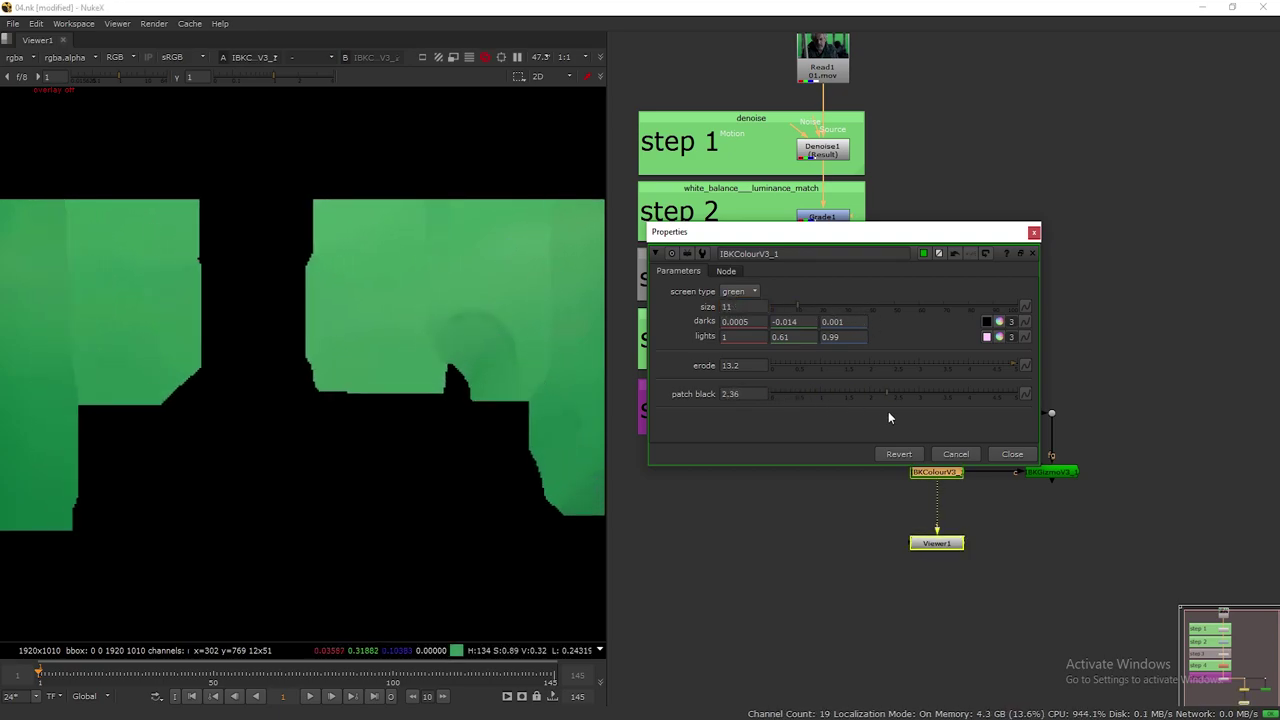
key("ctrl+z")
key("Down")
key("Up")
Raise the red darks of IBKColour to 0.0006
left_click(752, 322)
key("Down")
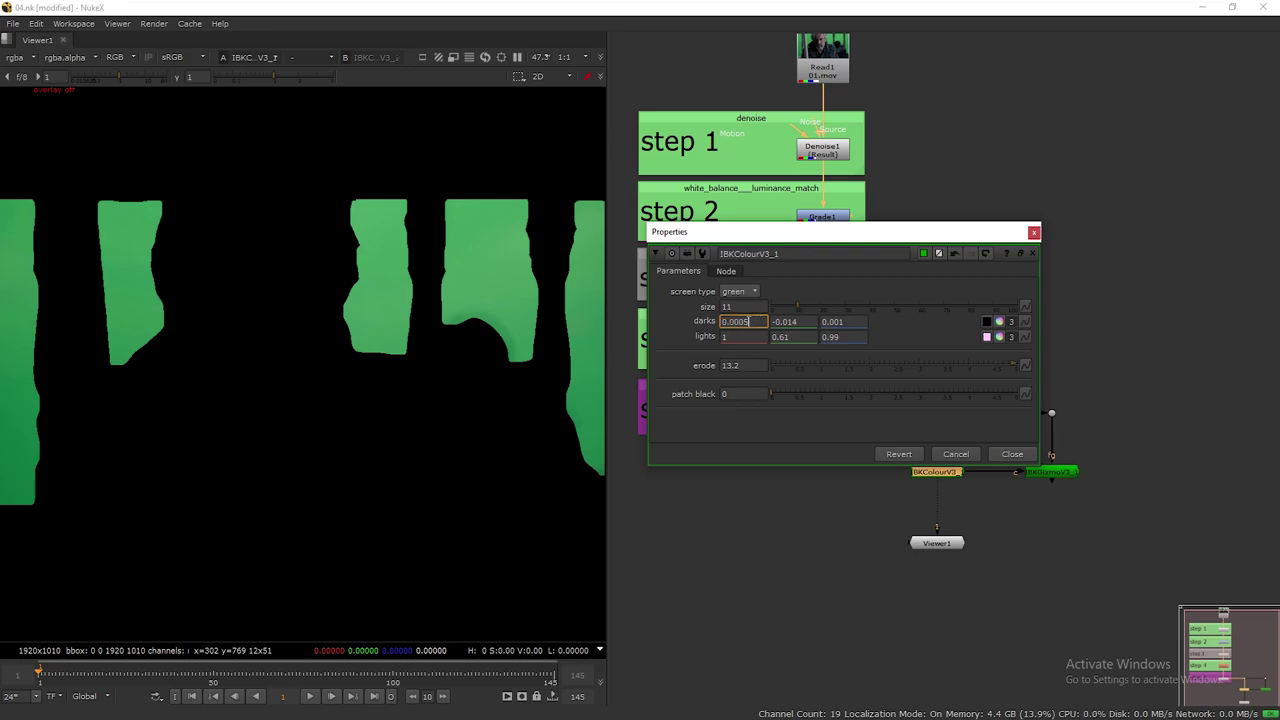
key("Up")
key("Up")
key("Up")
key("Up")
key("Up")
key("Up")
key("Up")
key("Up")
key("Up")
key("Up")
key("Up")
key("Up")
key("Up")
key("Up")
key("Up")
key("Up")
key("Up")
key("Up")
key("Up")
key("Up")
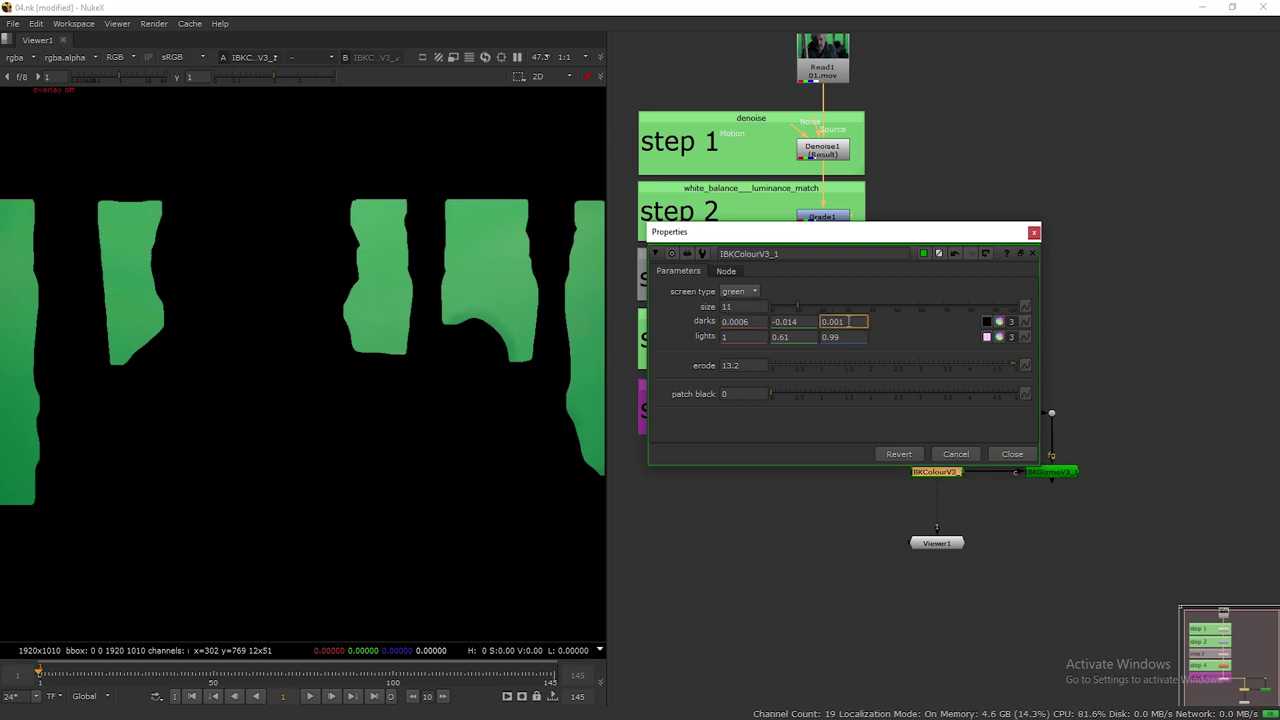
Lower the IBKColour darks to -0.0012, -0.016 and -0.0008 and set the size to 14
left_click(999, 324)
left_click_drag(862, 320, 805, 309)
left_click(952, 180)
Try higher erode and patch black values on IBKColour, undoing each change
left_click_drag(1013, 366, 1041, 366)
key("ctrl+z")
left_click_drag(771, 394, 821, 396)
key("ctrl+z")
Duplicate IBKColour directly below itself in the chain and align IBKGizmo level with the copy
left_click(1035, 235)
key("ctrl+c")
key("ctrl+v")
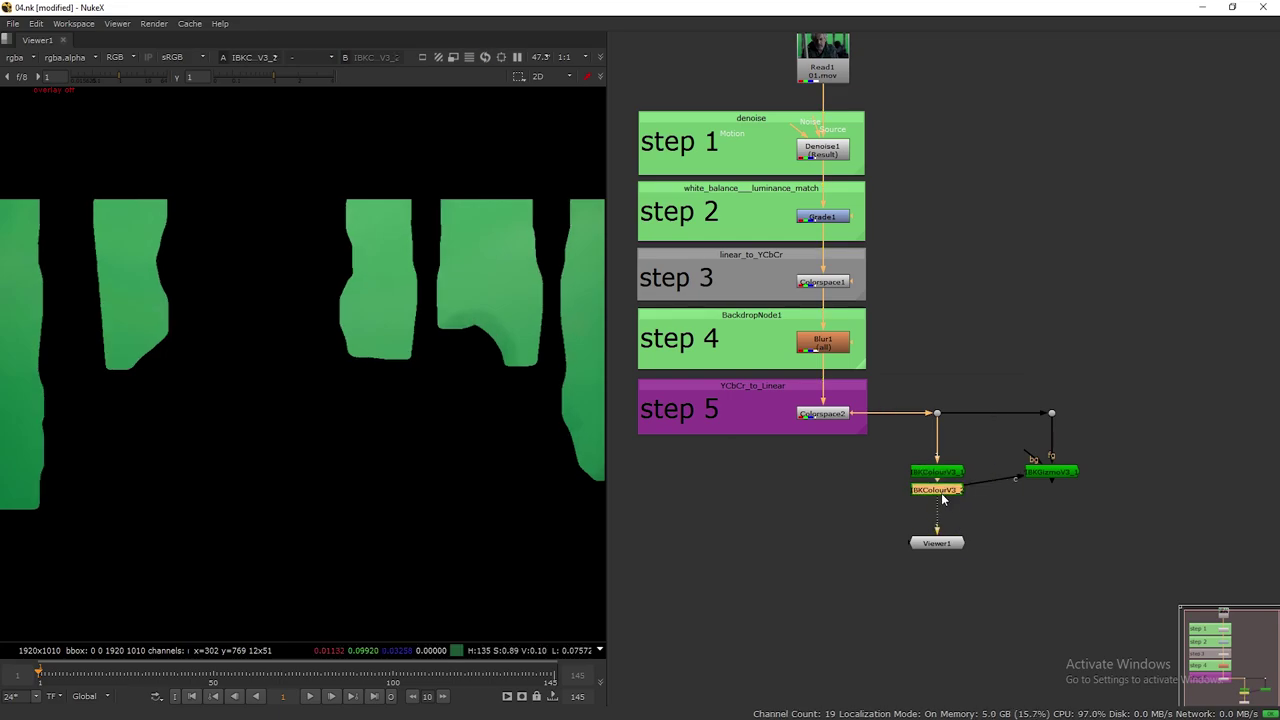
left_click_drag(1051, 472, 1051, 490)
Set the size of the second IBKColour node to 9 and close its properties
middle_click_drag(946, 530, 946, 498)
left_click(938, 461)
double_click(938, 461)
left_click_drag(693, 374, 717, 372)
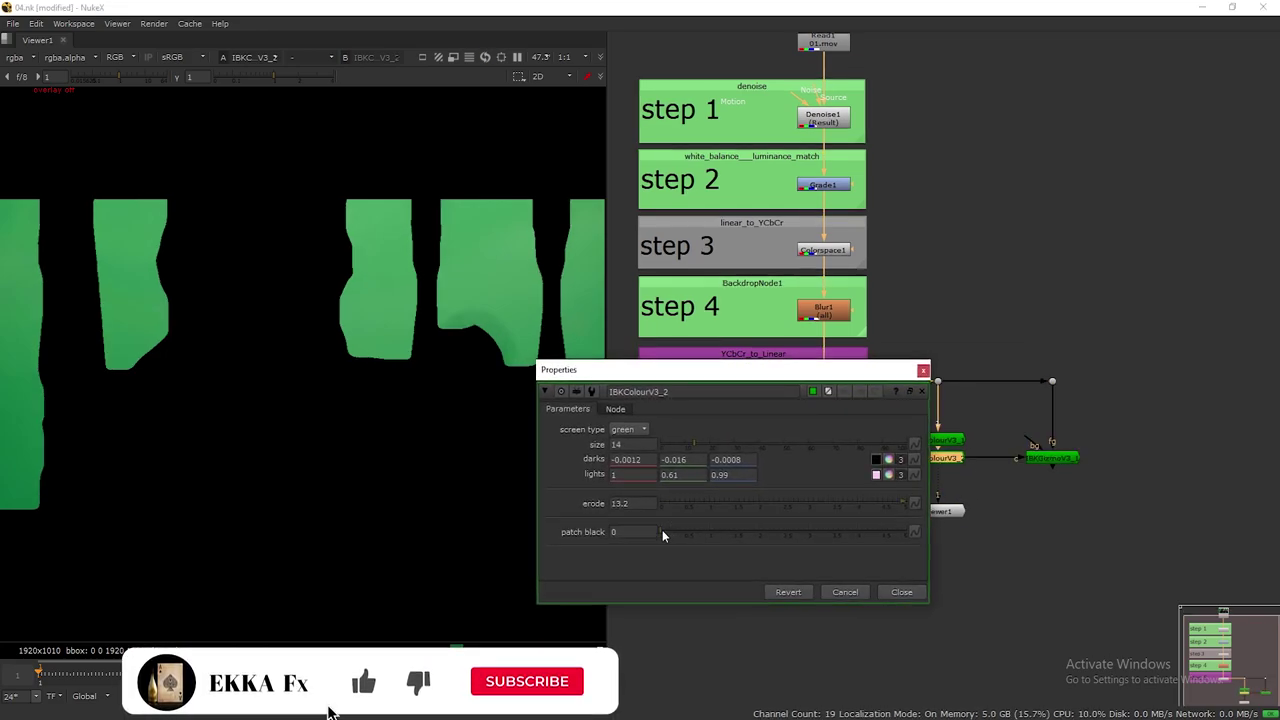
left_click_drag(694, 445, 682, 447)
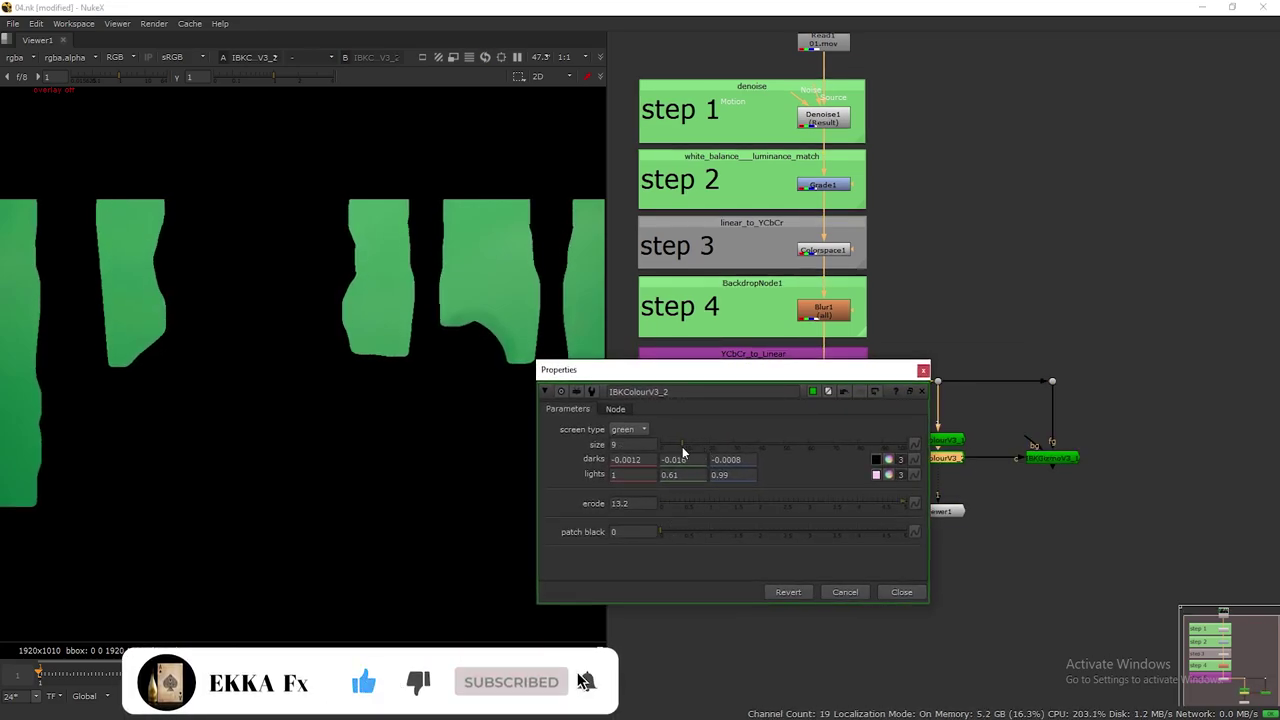
left_click(923, 371)
Duplicate the second IBKColour below itself, lower the viewer node and align IBKGizmo with the new copy
key("ctrl+c")
key("ctrl+v")
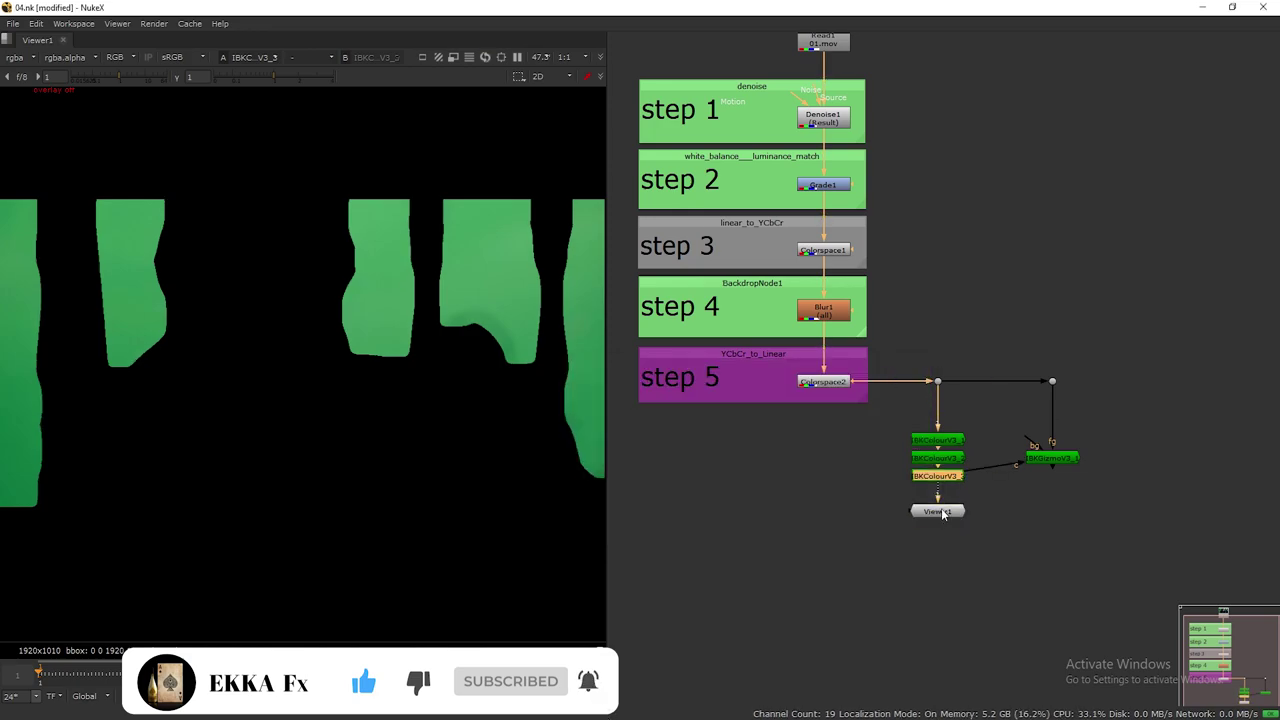
left_click_drag(941, 513, 942, 545)
left_click_drag(1048, 459, 1048, 476)
Slightly reduce the size of the third IBKColour node and close its properties
double_click(944, 476)
left_click_drag(656, 467, 652, 469)
left_click(896, 391)
Duplicate the third IBKColour below itself and align IBKGizmo with the fourth node
key("ctrl+c")
key("ctrl+v")
left_click_drag(1050, 477, 1050, 494)
Set the fourth IBKColour node's size to 6 and its erode to 54.2, and close its properties
double_click(934, 493)
left_click_drag(653, 484, 647, 482)
left_click(592, 542)
key("Up")
key("Up")
key("Up")
key("Up")
key("Up")
key("Up")
key("Up")
key("Up")
key("Up")
key("Up")
key("Up")
key("Up")
key("Up")
key("Up")
key("Up")
key("Up")
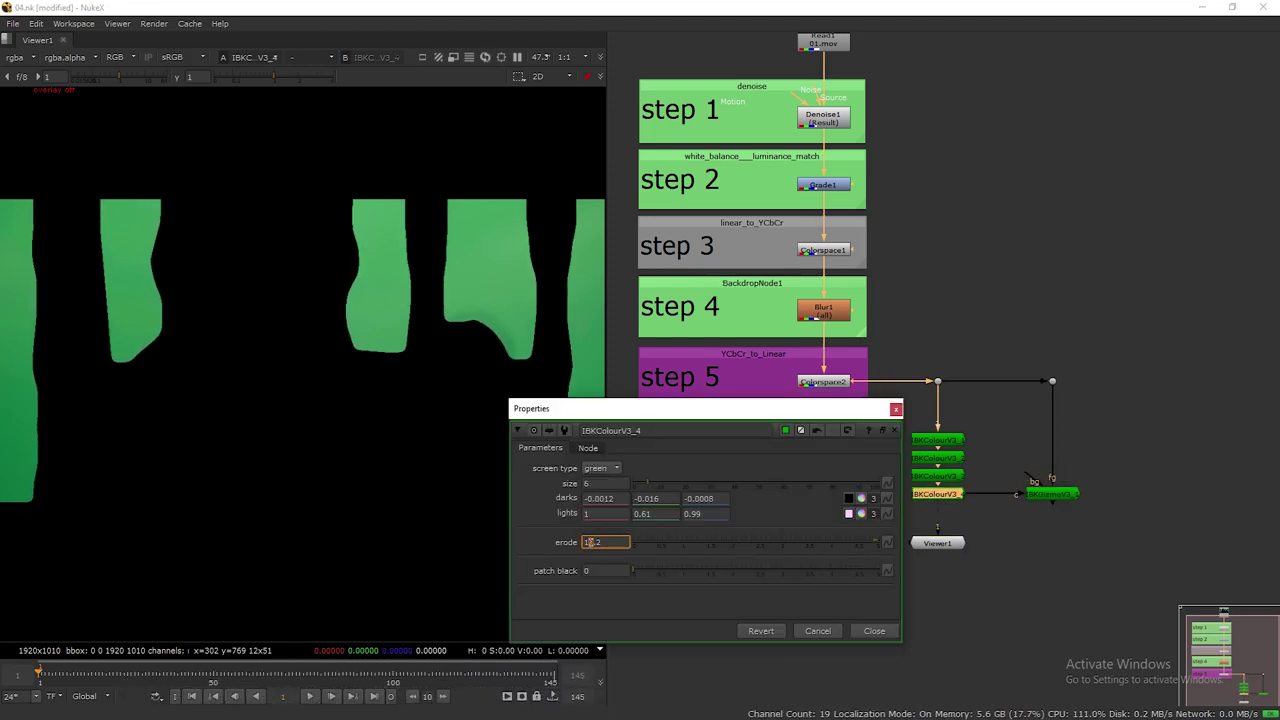
key("Up")
key("Up")
key("Up")
key("Up")
key("Up")
key("Up")
key("Up")
key("Up")
key("Up")
key("Up")
key("Up")
key("Up")
key("Up")
key("Up")
key("Up")
key("Up")
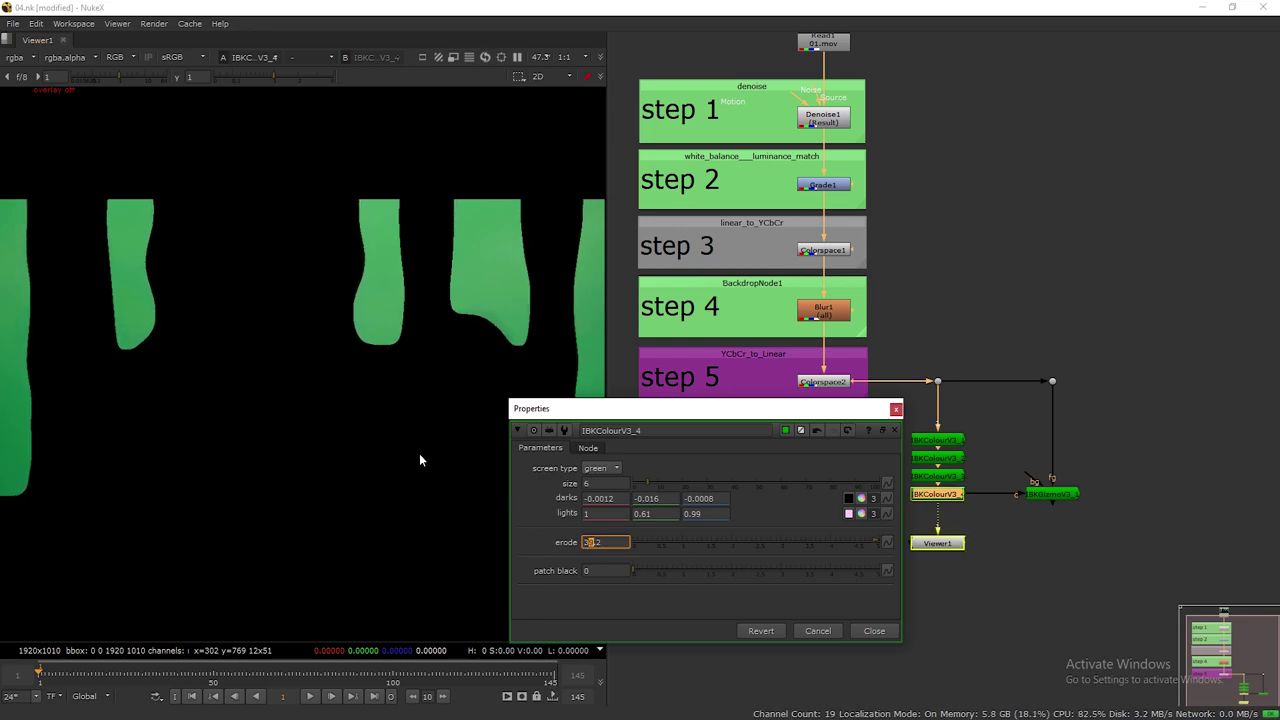
left_click(874, 631)
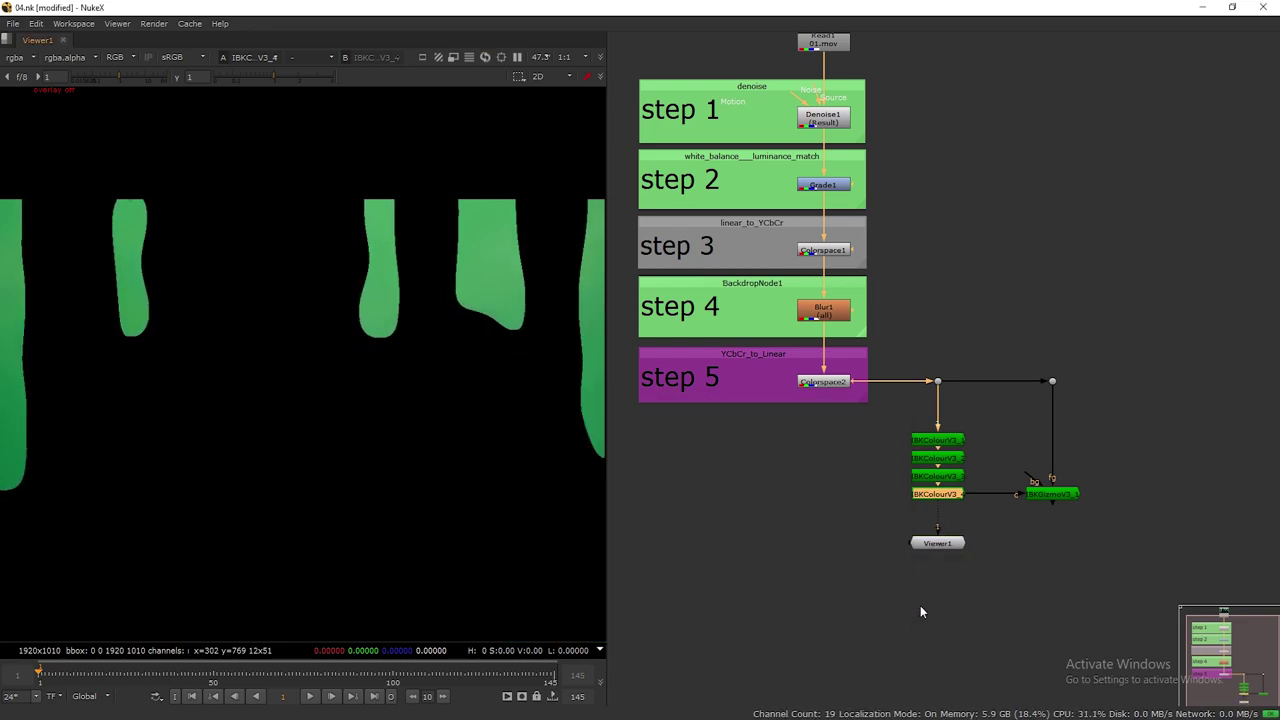
Lower the viewer node, duplicate the fourth IBKColour below itself and align IBKGizmo with the fifth node
left_click_drag(938, 543, 938, 594)
left_click(943, 495)
key("ctrl+c")
key("ctrl+v")
left_click_drag(948, 516, 948, 523)
left_click_drag(1053, 494, 1053, 521)
Set the fifth IBKColour's erode to 5, raise its patch black until green fills the whole clean plate, and save the script
double_click(949, 521)
left_click_drag(636, 598, 880, 600)
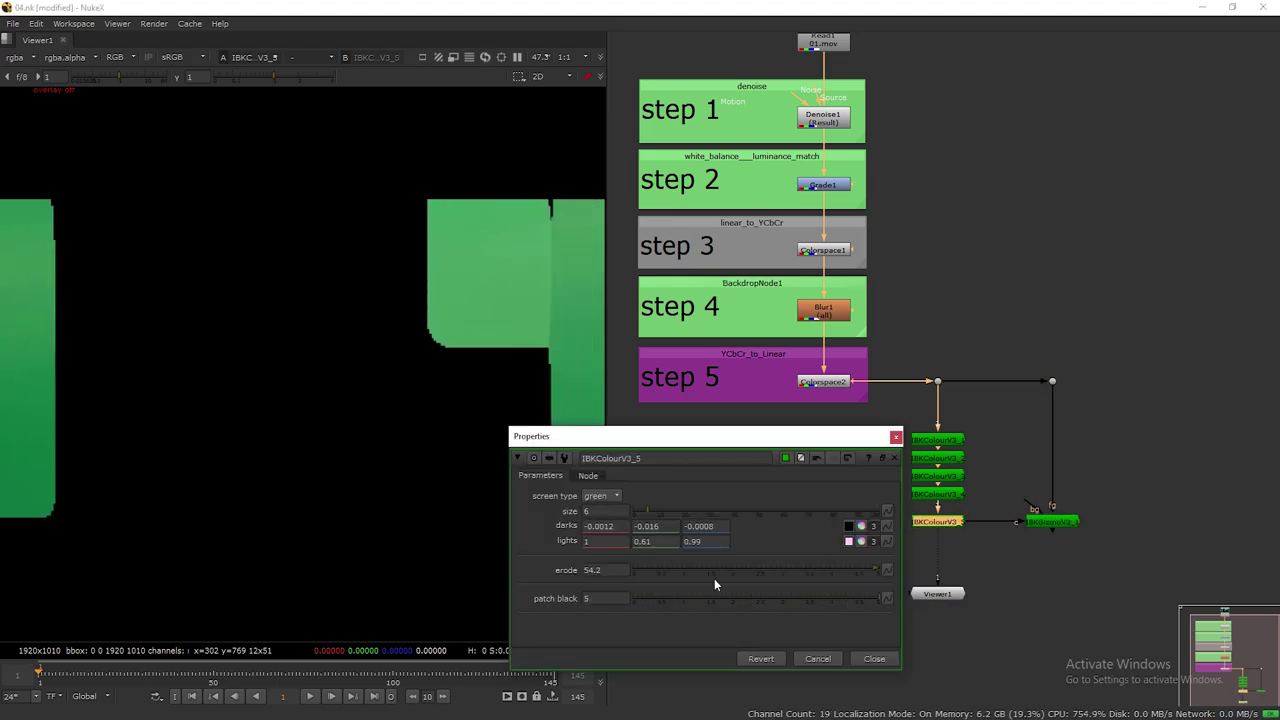
left_click(874, 569)
left_click(588, 601)
key("Up")
key("Up")
key("Up")
key("Up")
key("Up")
key("Up")
key("Up")
key("Up")
key("Up")
key("Up")
key("Up")
key("Up")
key("Up")
key("Up")
key("Up")
key("Up")
key("Up")
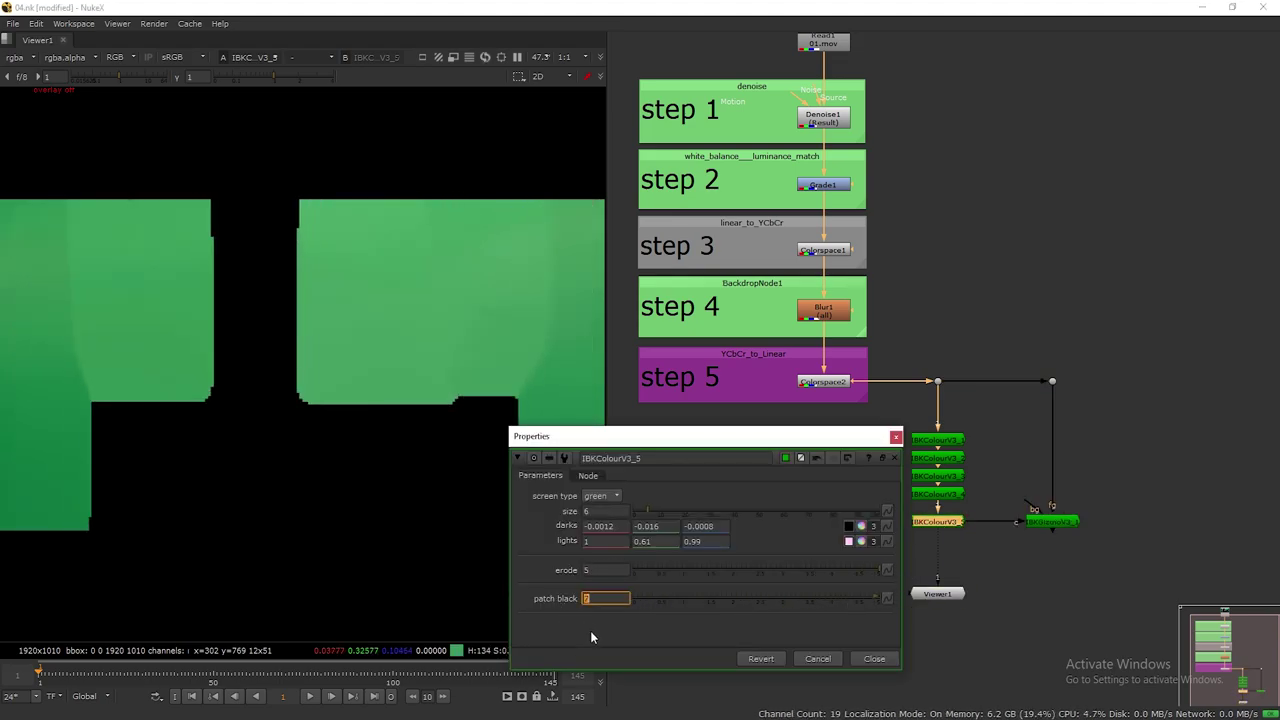
left_click_drag(640, 437, 658, 415)
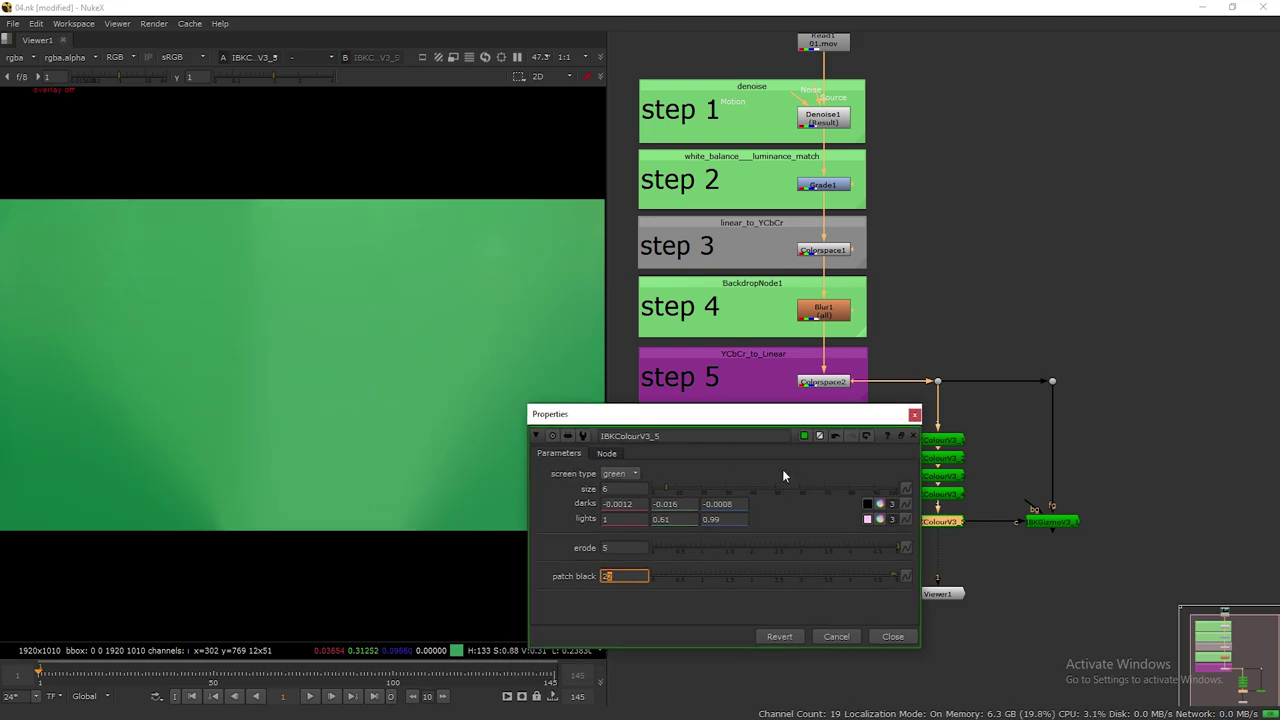
left_click(915, 415)
key("ctrl+s")
Display the IBKGizmo output in the viewer and place the viewer node below it
left_click(1049, 524)
key("1")
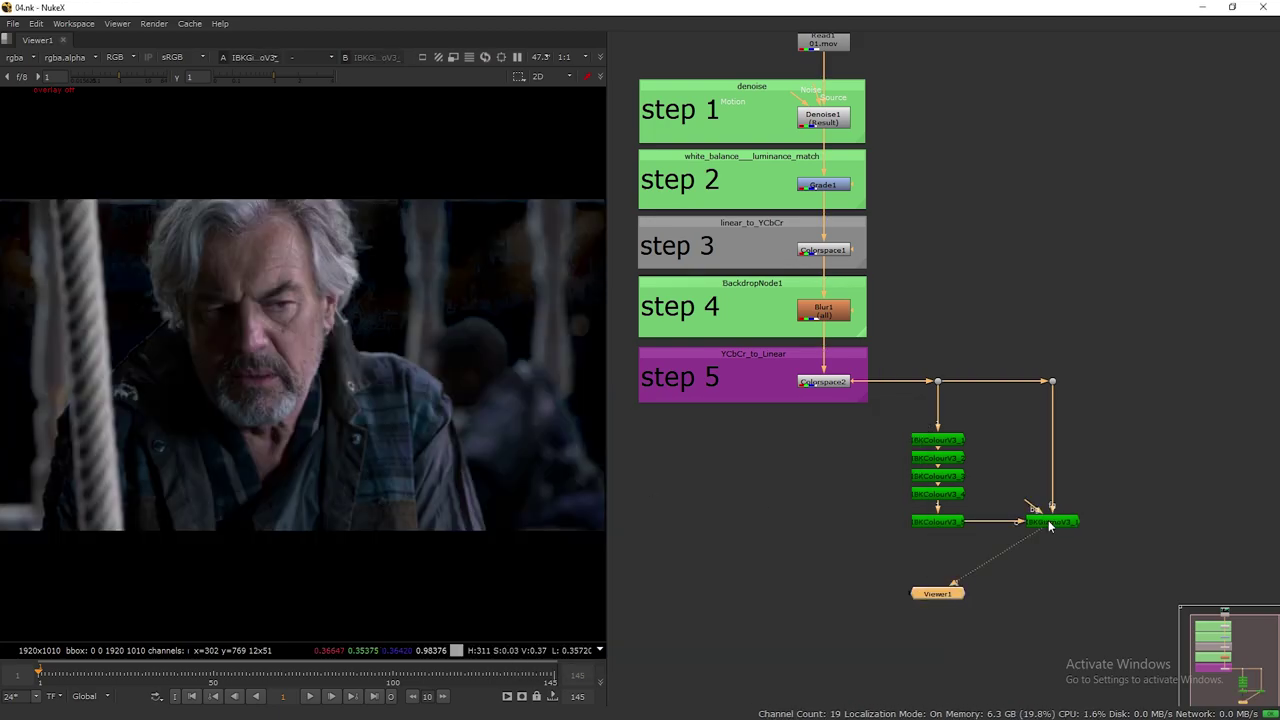
key("a")
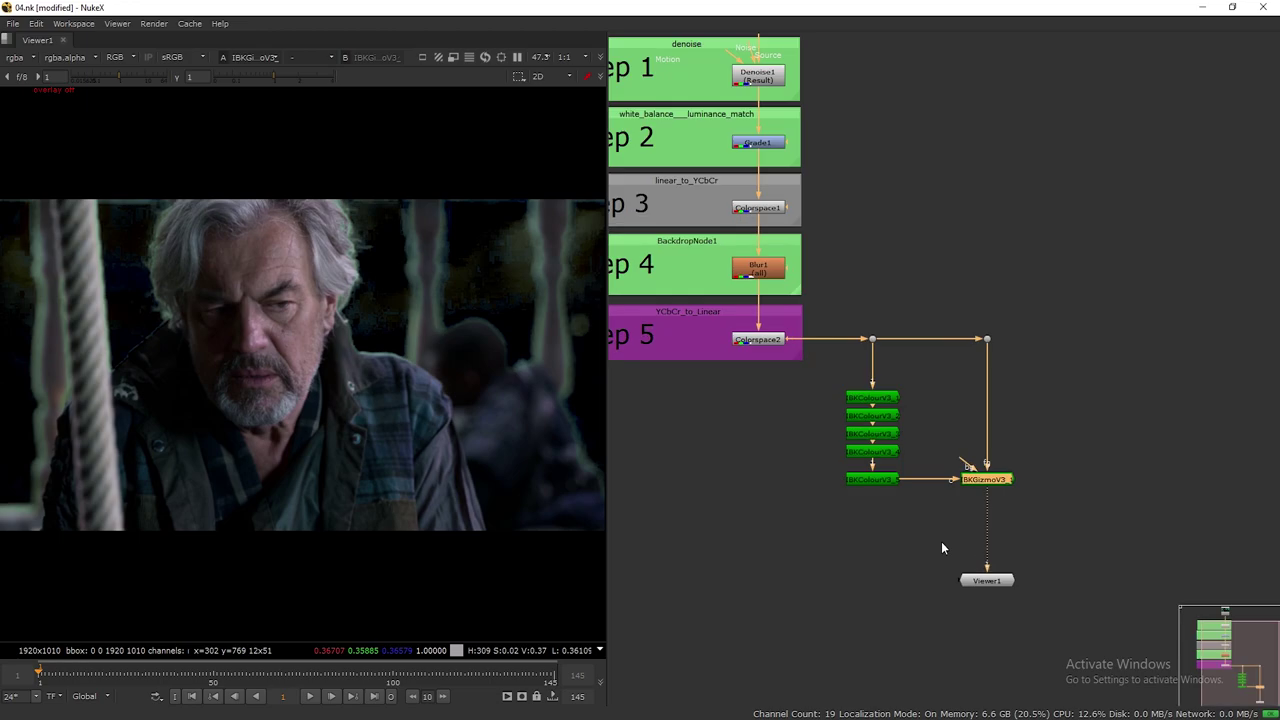
middle_click_drag(942, 543, 985, 610)
Tighten the node layout by moving the IBKColour stack and IBKGizmo up towards the dots
left_click_drag(868, 436, 1045, 524)
left_click_drag(790, 378, 790, 371)
left_click(840, 470)
left_click_drag(868, 380, 1064, 545)
left_click_drag(1045, 523, 1045, 516)
left_click(1044, 545)
Add an Invert node on all channels below IBKGizmo and close its properties
left_click(1031, 513)
key("Tab")
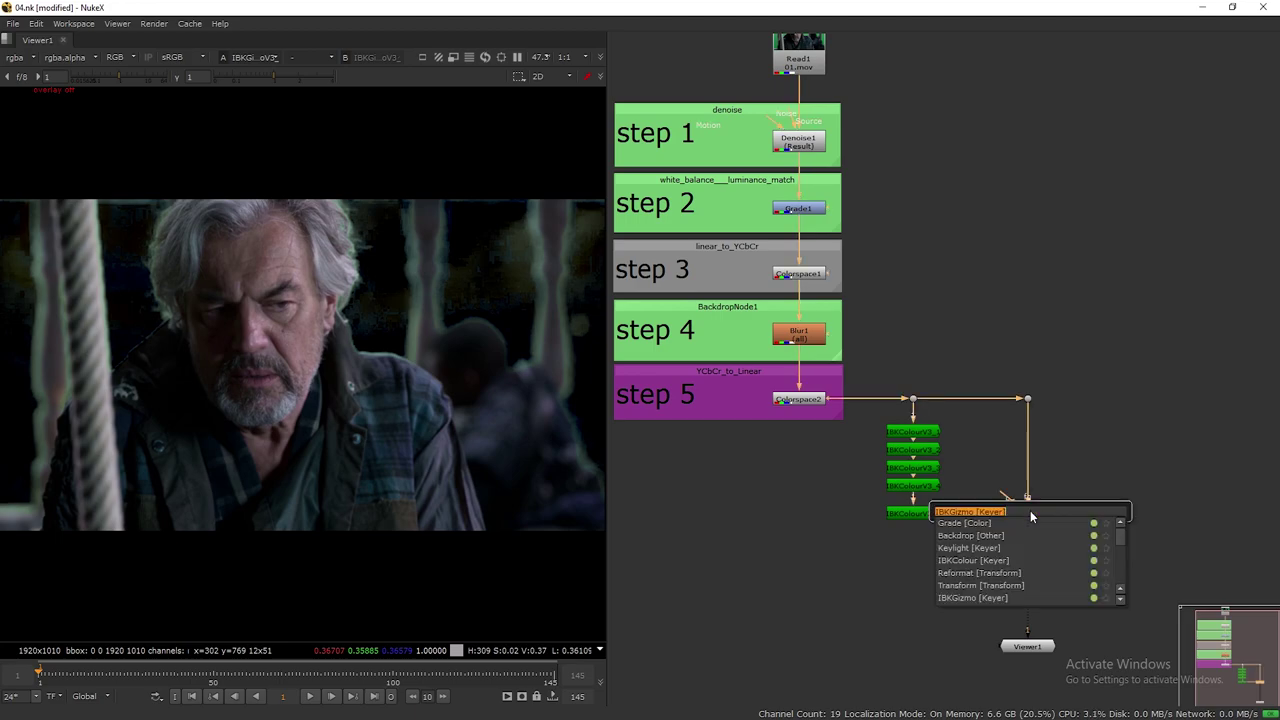
type("INVER")
left_click(972, 523)
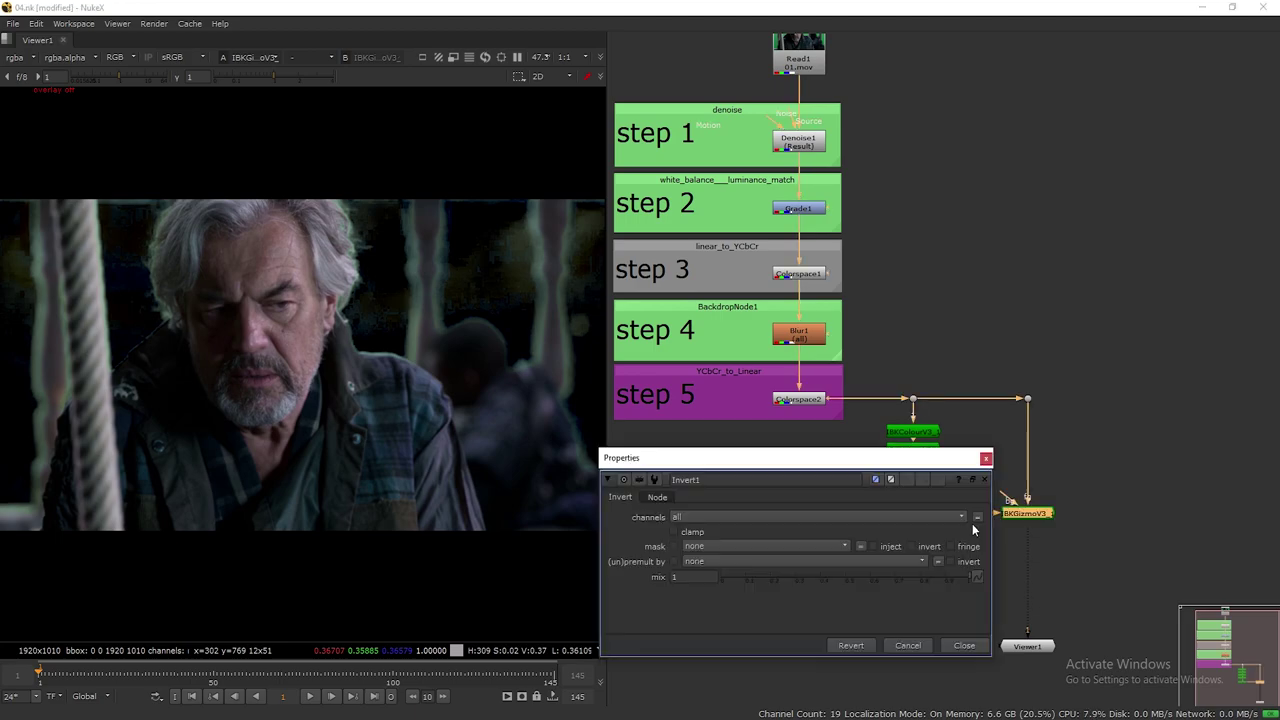
left_click_drag(1037, 540, 1037, 547)
left_click(986, 459)
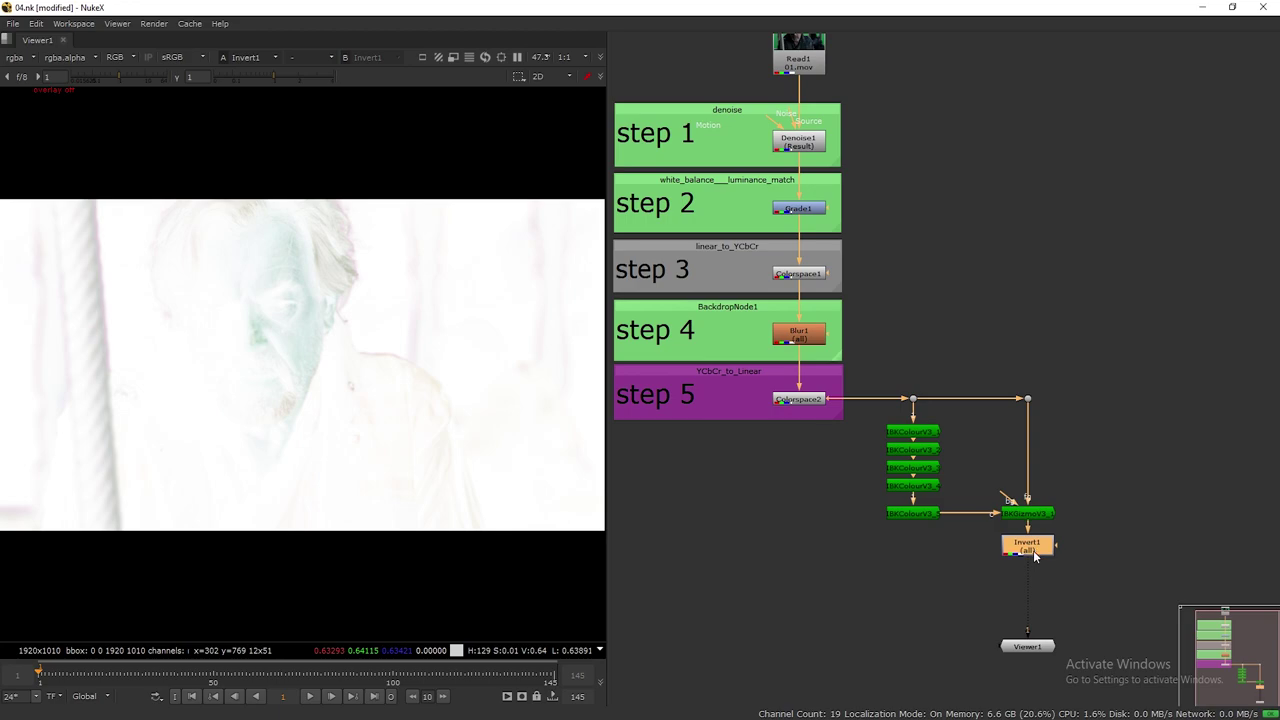
left_click_drag(1045, 649, 1046, 632)
Add a Shuffle node below Invert that routes alpha into red, green and blue, and save the script
scroll(965, 594, "up", 1)
middle_click_drag(941, 606, 1006, 644)
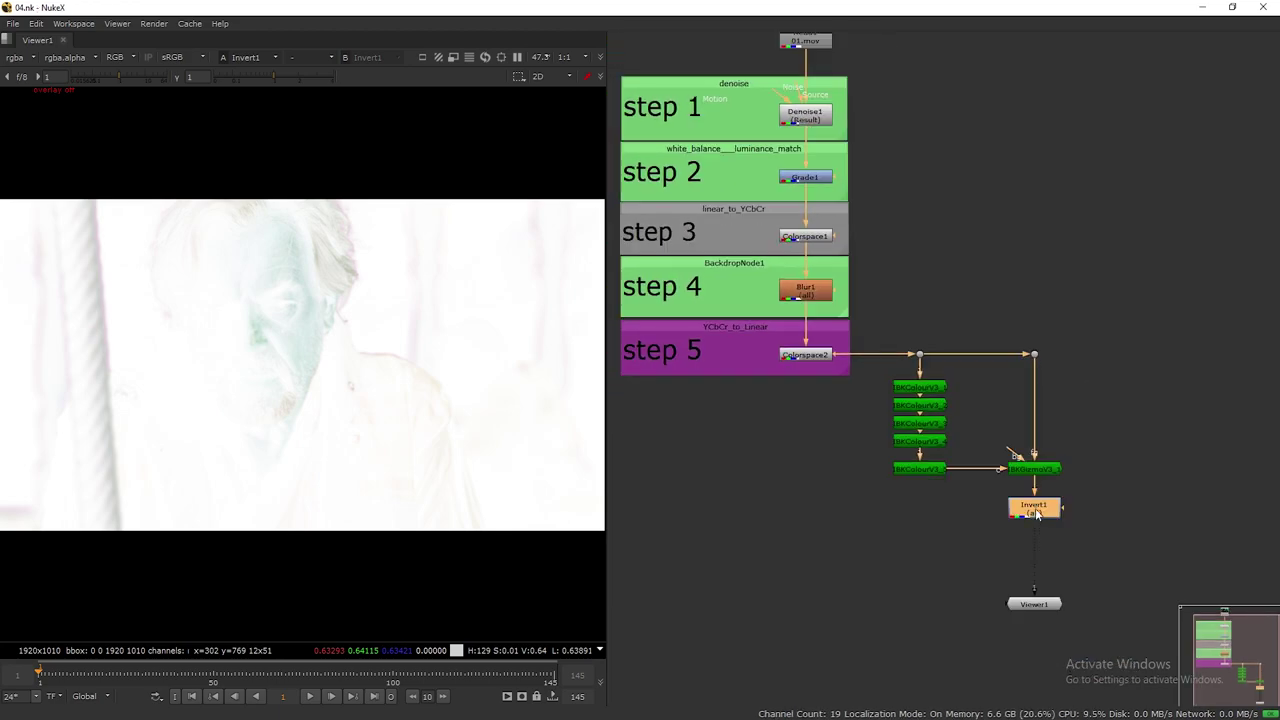
key("Tab")
type("Sh")
left_click(973, 521)
left_click_drag(1034, 529, 1034, 538)
left_click(679, 529)
left_click(678, 542)
left_click(677, 554)
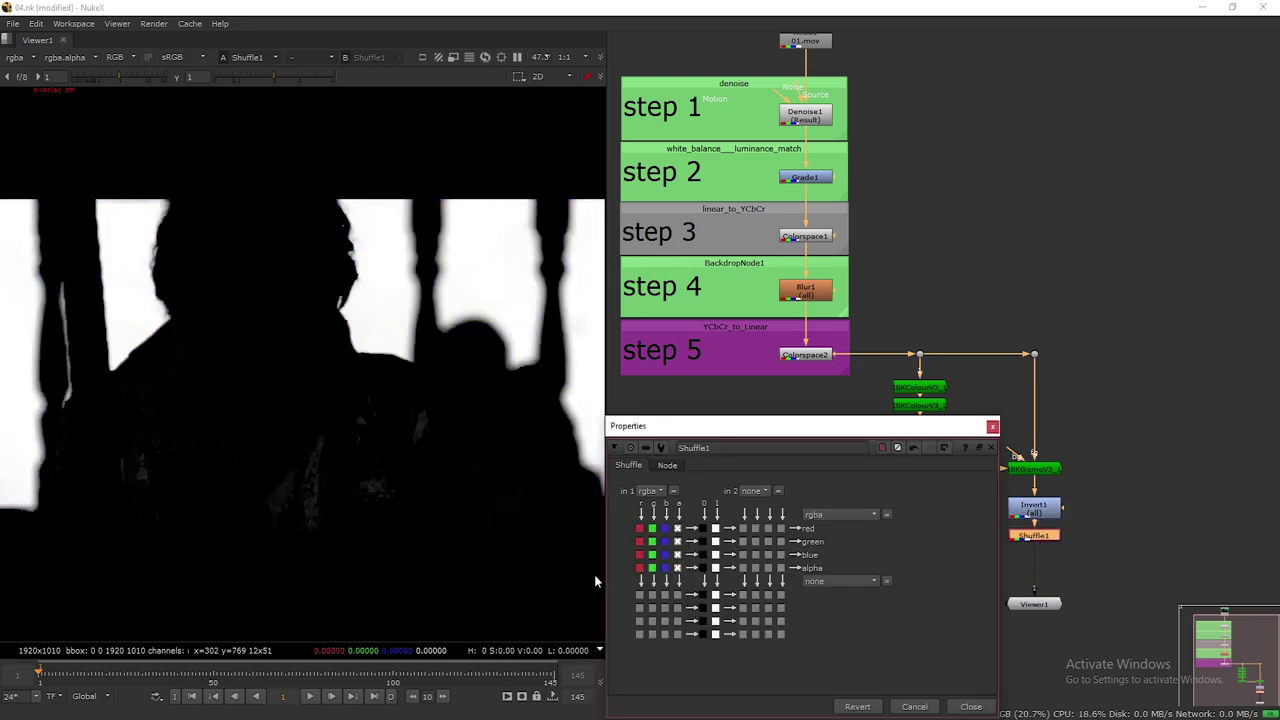
left_click(967, 711)
left_click_drag(1034, 604, 1034, 618)
key("ctrl+s")
Widen the node graph pane and shift the IBK branch and the viewer node slightly left
middle_click_drag(1076, 584, 1070, 556)
middle_click_drag(994, 567, 991, 601)
left_click_drag(608, 445, 580, 443)
left_click_drag(834, 330, 1083, 585)
left_click_drag(1016, 547, 985, 547)
left_click_drag(1016, 629, 985, 627)
middle_click_drag(986, 629, 995, 627)
Add a Constant node to the right of the IBK branch and move its properties window lower
left_click(1095, 367)
key("Tab")
type("CON")
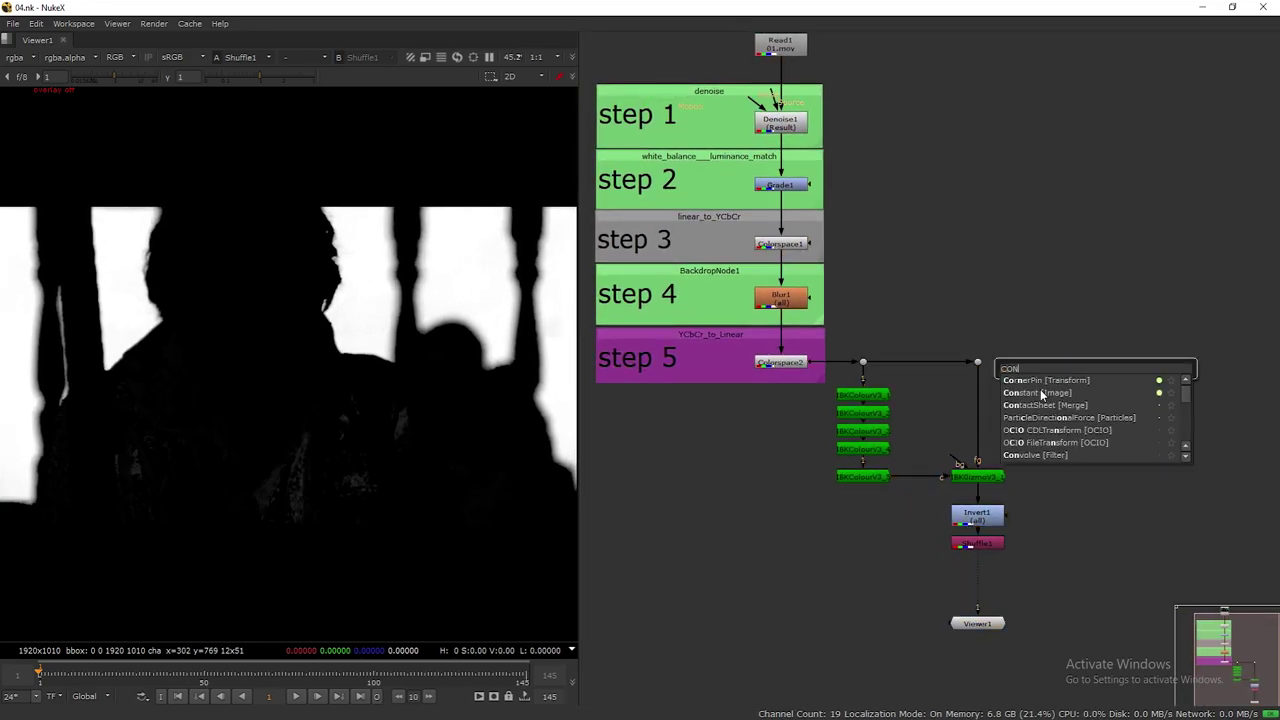
left_click(1042, 394)
left_click_drag(1097, 377, 1119, 376)
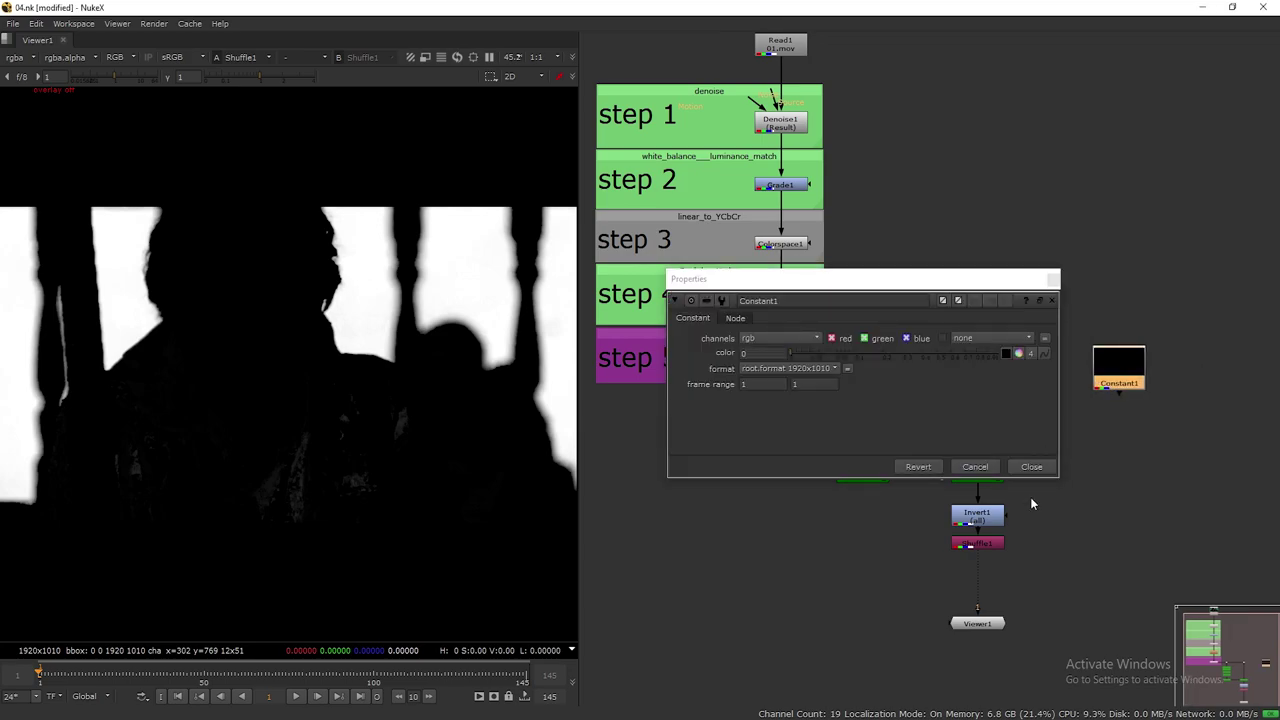
left_click_drag(1018, 282, 959, 367)
Sample the Constant's colour from the green strip along the left edge of the Read1 footage, about 0.017, 0.257, 0.066, and view the Constant
left_click_drag(987, 626, 1078, 611)
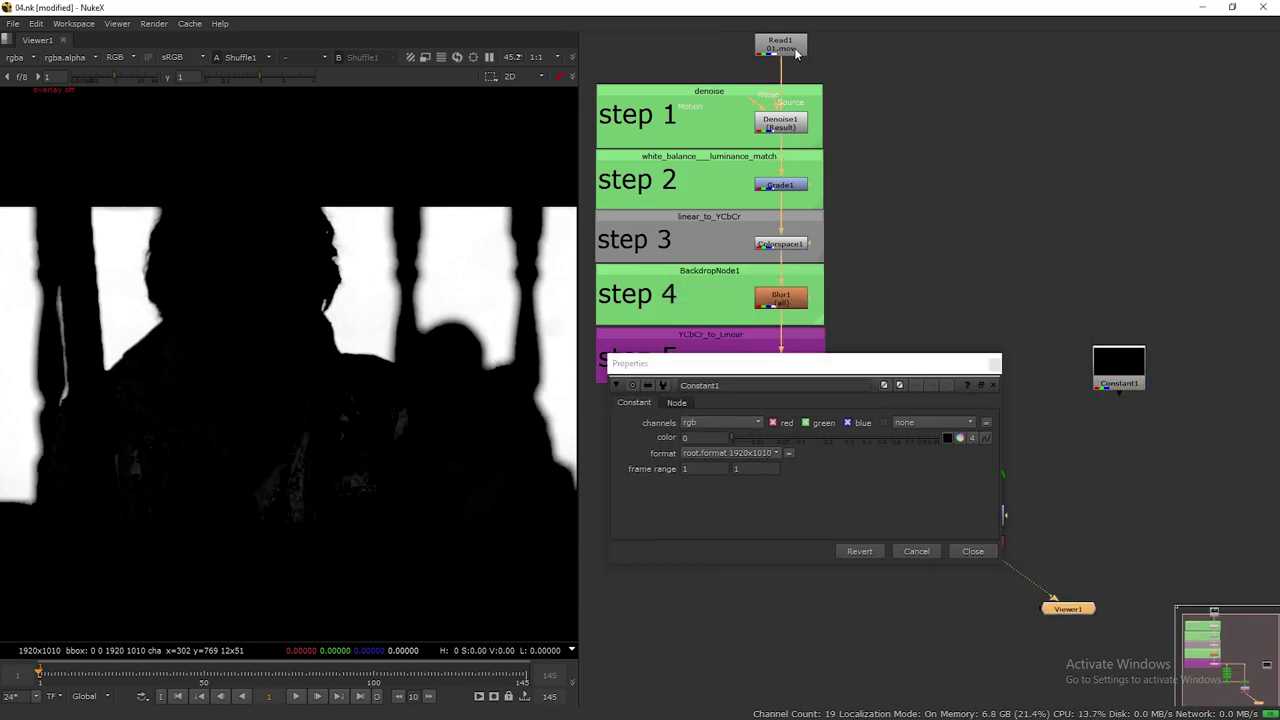
left_click(797, 53)
key("1")
double_click(1135, 373)
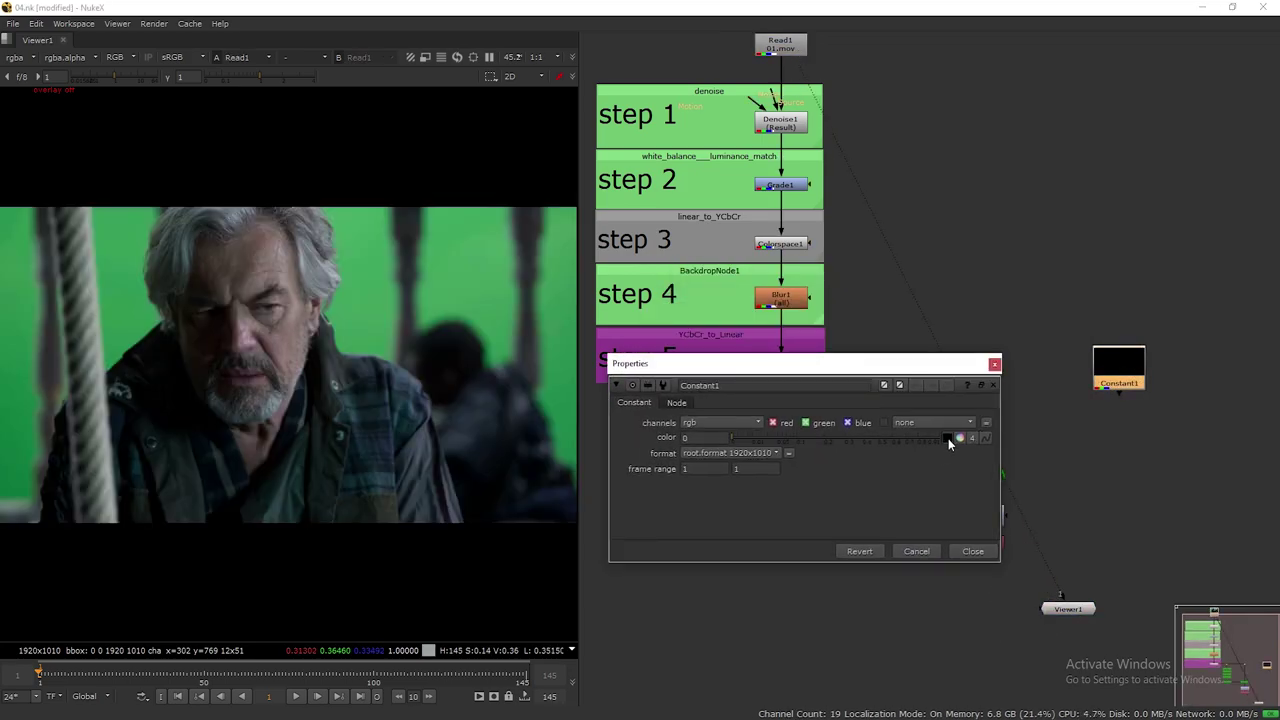
middle_click_drag(30, 283, 157, 284)
left_click_drag(140, 222, 153, 479, "ctrl")
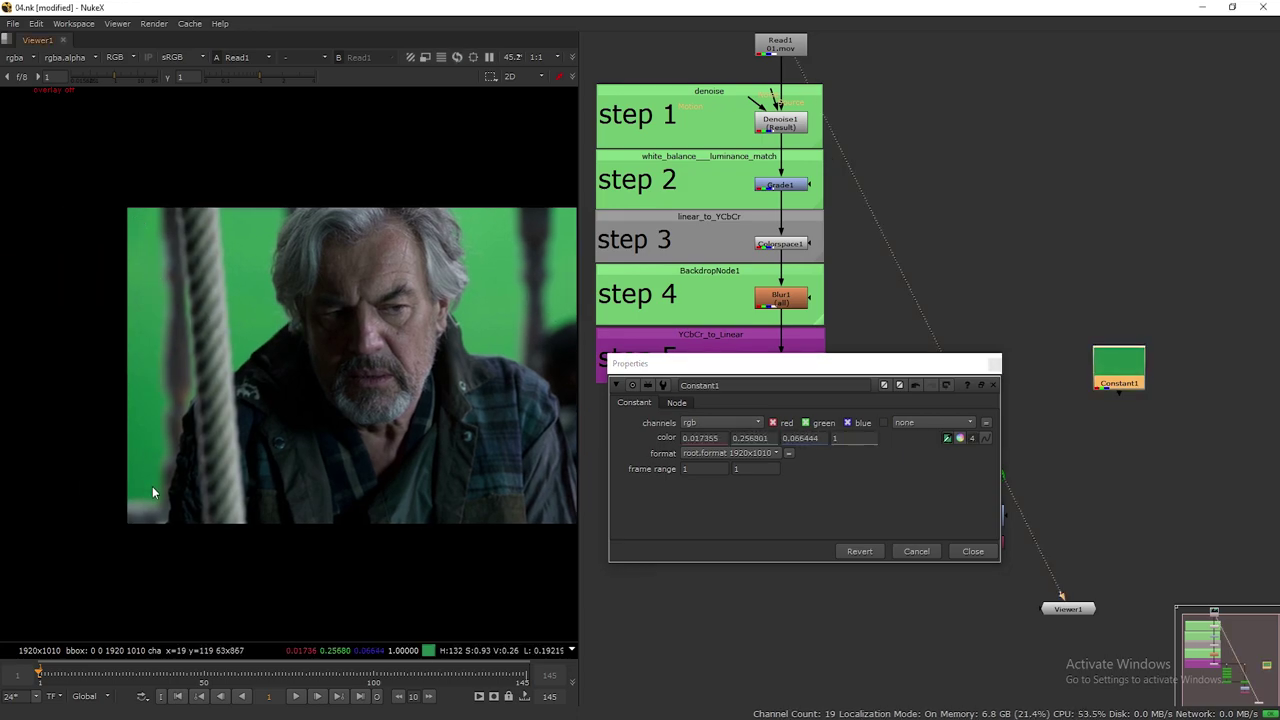
key("q")
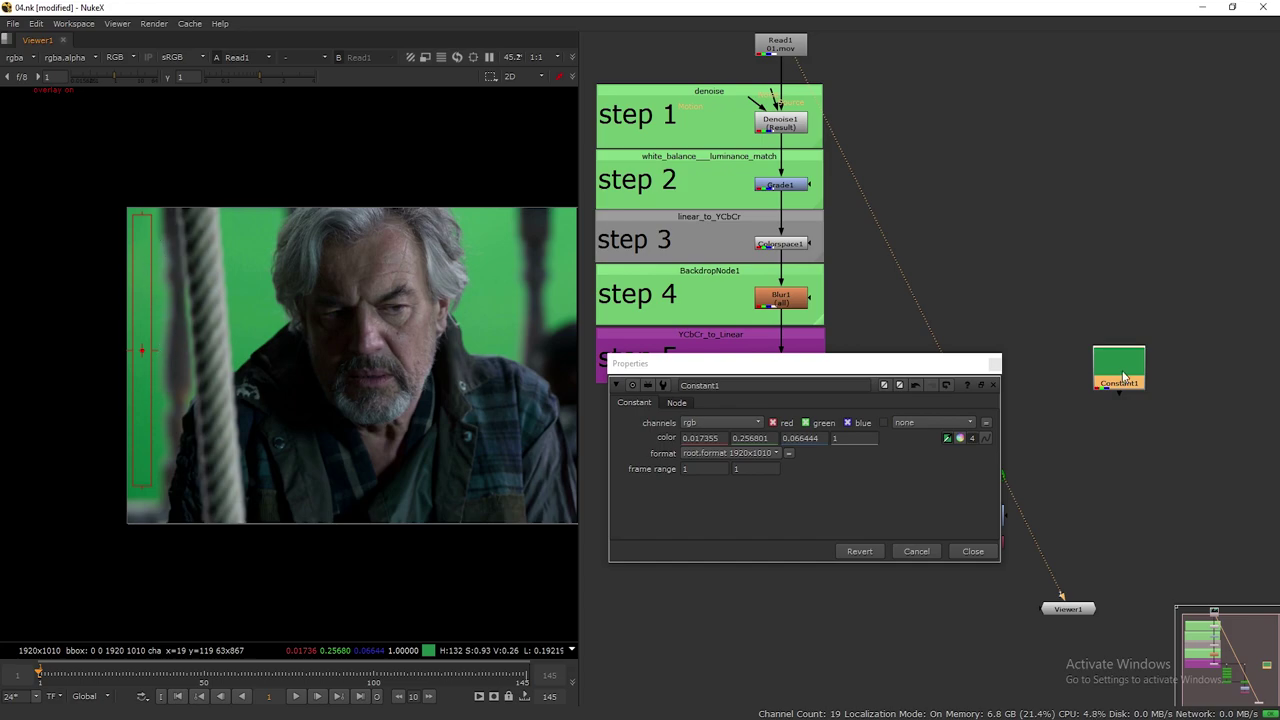
left_click(994, 366)
key("1")
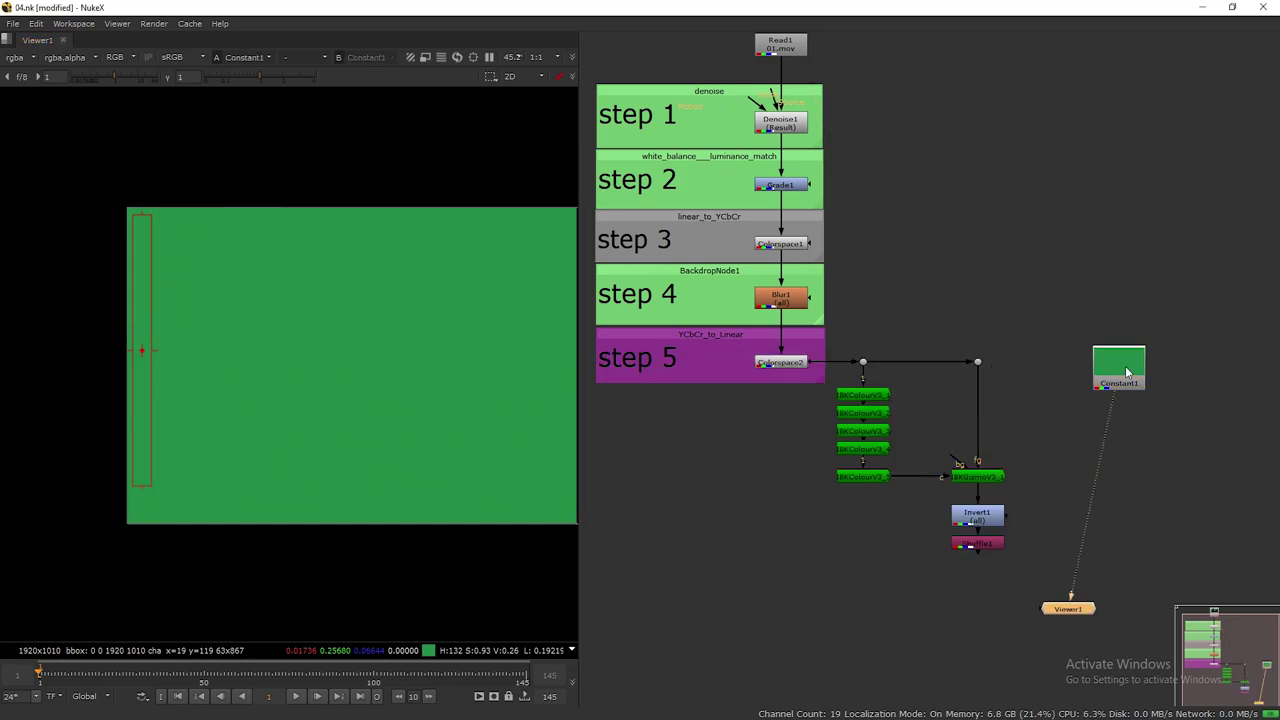
View the Shuffle matte again and place the viewer node below Shuffle
left_click(989, 548)
key("1")
left_click_drag(1064, 612, 982, 616)
middle_click_drag(1014, 590, 984, 580)
left_click(1081, 472)
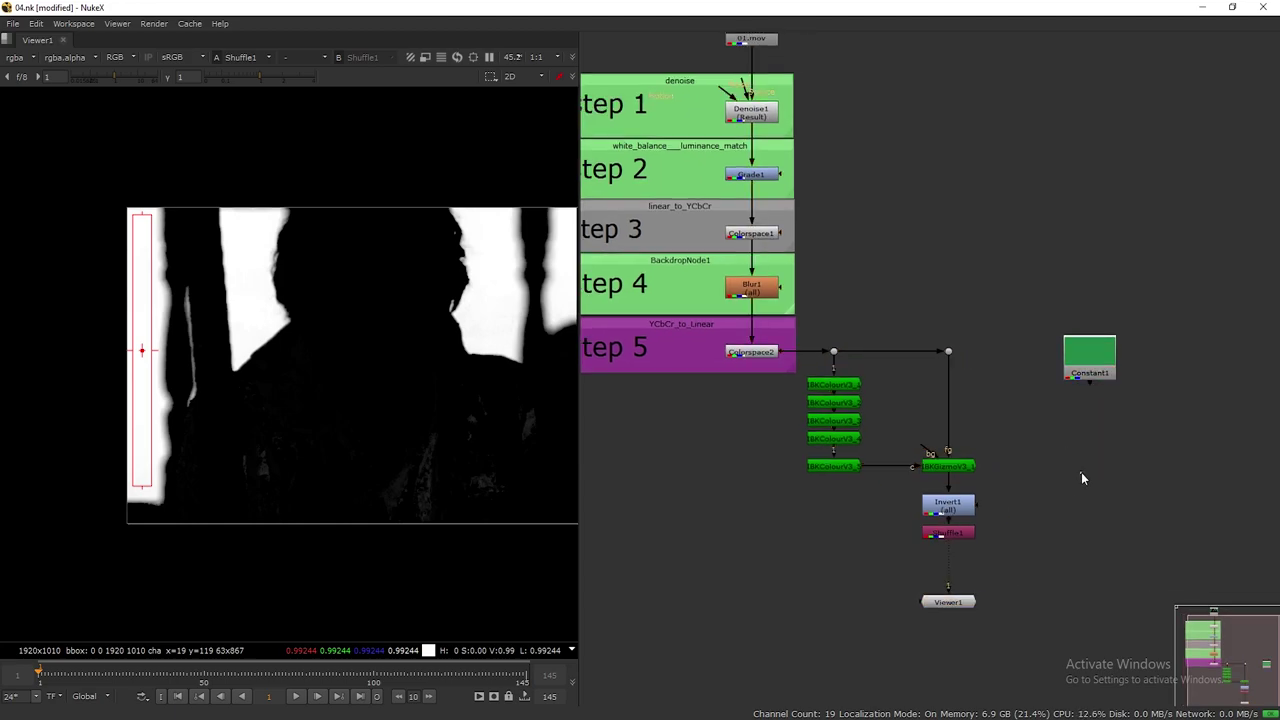
Nudge the lower IBK nodes up and lower the Constant node beside IBKGizmo
left_click_drag(772, 449, 964, 531)
left_click(1092, 439)
left_click_drag(1099, 355, 1100, 442)
middle_click_drag(1085, 519, 1100, 450)
Add a Merge below the Constant with the Constant as A and the fifth IBKColour as B, routed through an elbow dot
left_click(1091, 459)
key("m")
left_click(1048, 390)
left_click_drag(1085, 451, 848, 386)
left_click(971, 438, "ctrl")
left_click_drag(972, 440, 846, 489, "ctrl")
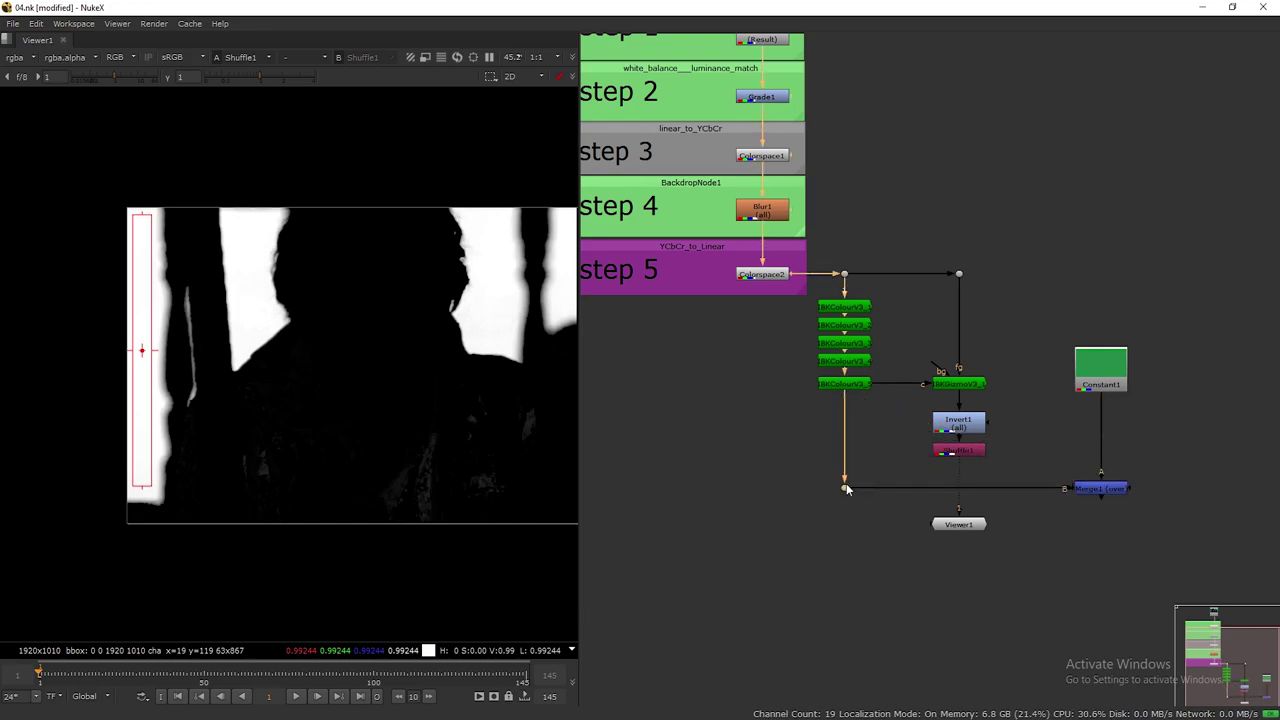
left_click_drag(1077, 487, 1085, 488)
View the Merge output with the viewer node below it, set its operation to minus, and hide the viewer overlay
left_click_drag(967, 523, 1109, 541)
double_click(1107, 491)
left_click(766, 426)
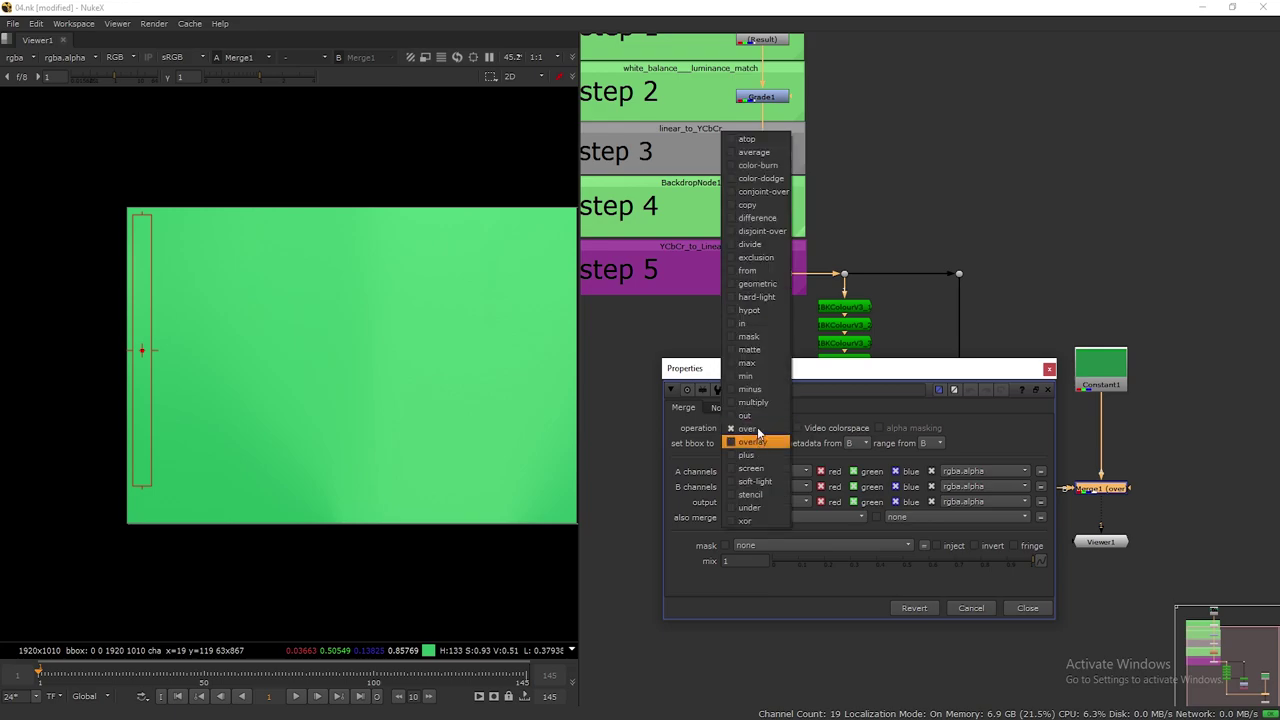
left_click(758, 389)
middle_click_drag(334, 392, 295, 408)
key("q")
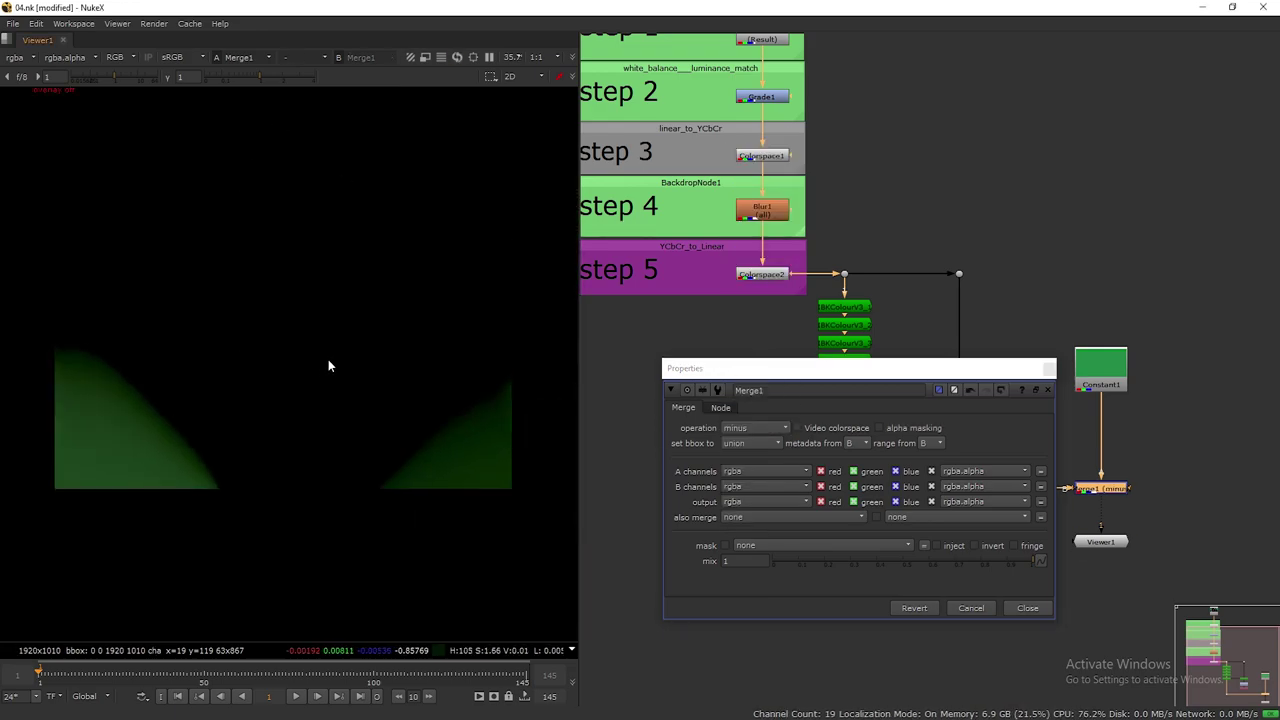
left_click(1049, 370)
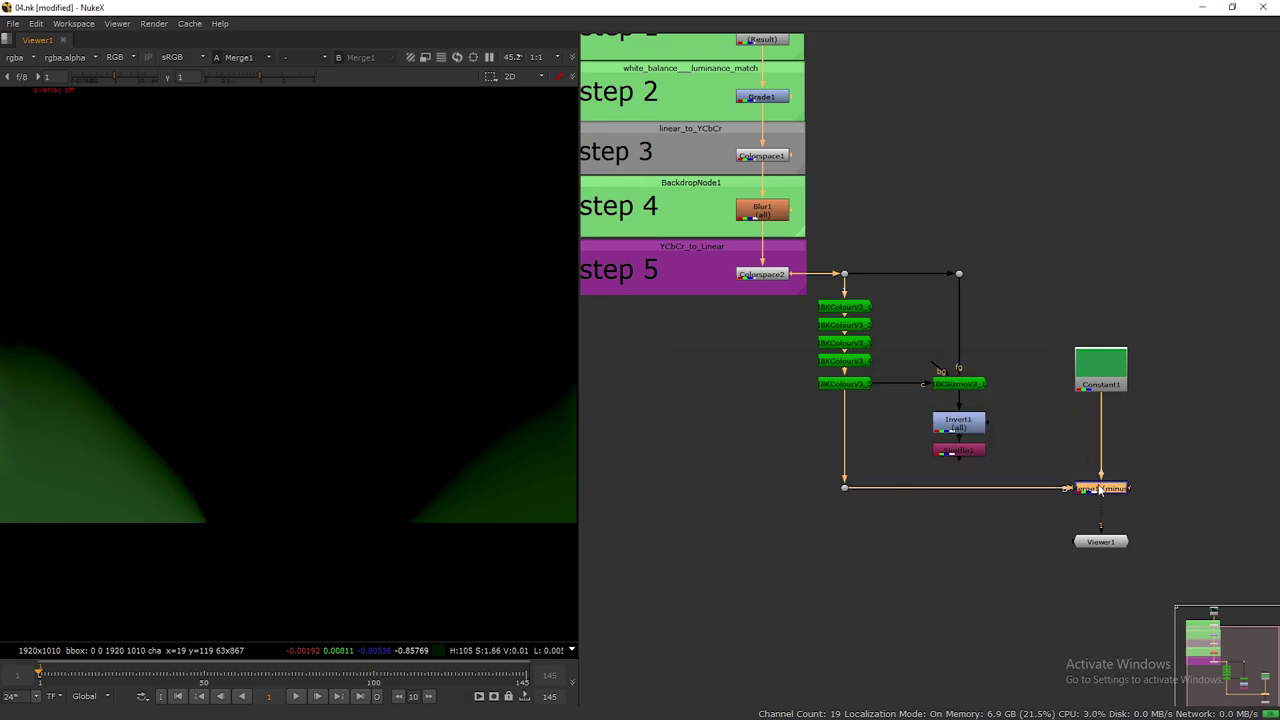
scroll(287, 366, "down", 1)
right_click(324, 380)
left_click(333, 343)
middle_click_drag(354, 382, 354, 366)
Add a second Merge below the minus Merge, with the minus result as A and Shuffle as B, routed through an elbow dot
left_click_drag(1101, 540, 1103, 612)
left_click(1019, 547)
key("m")
left_click(977, 458)
left_click_drag(1008, 526, 1095, 492)
left_click_drag(1037, 546, 962, 455)
left_click(1001, 499, "ctrl")
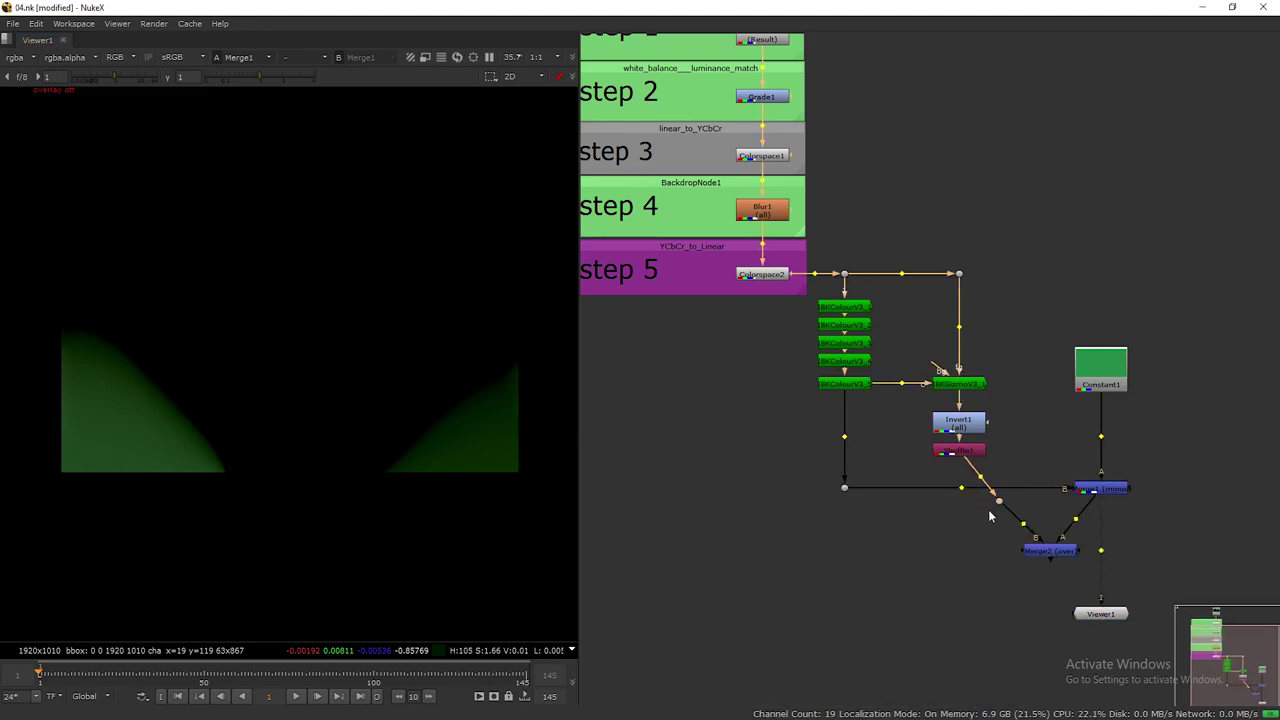
left_click_drag(1062, 558, 1061, 556)
left_click_drag(1061, 556, 1106, 557)
View the second Merge and set its operation to multiply
double_click(1096, 551)
left_click(690, 516)
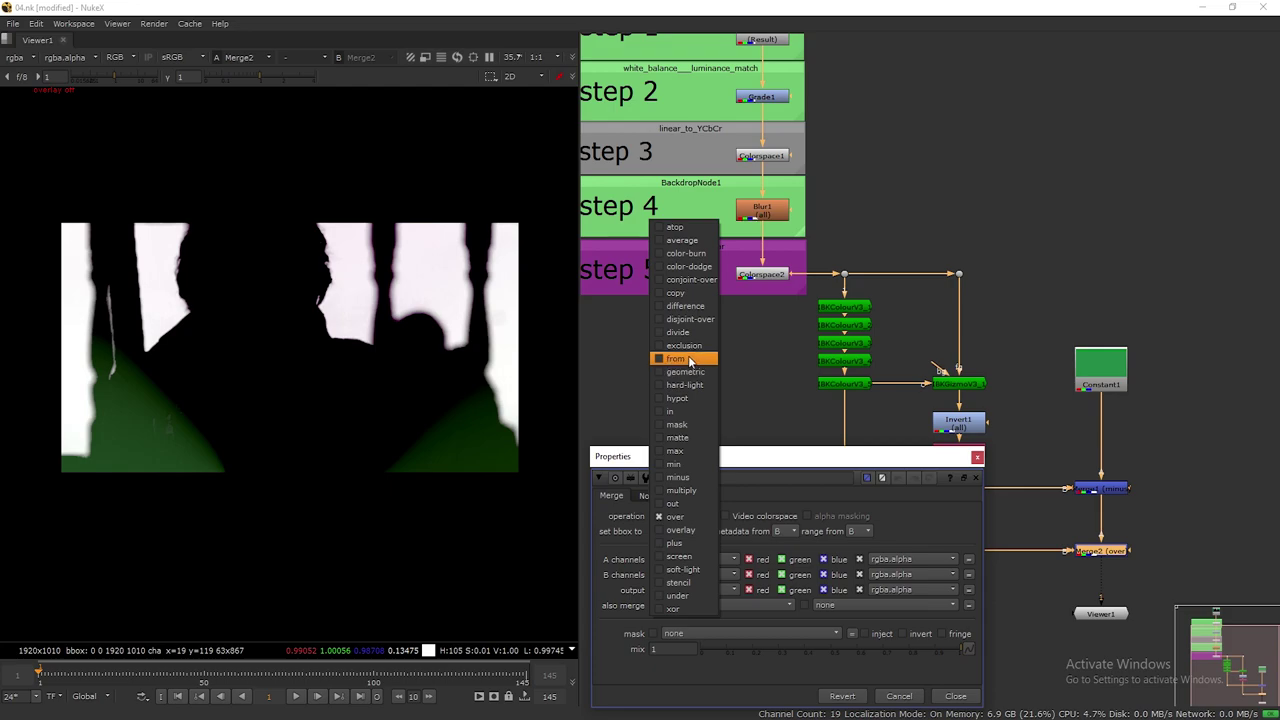
left_click(686, 490)
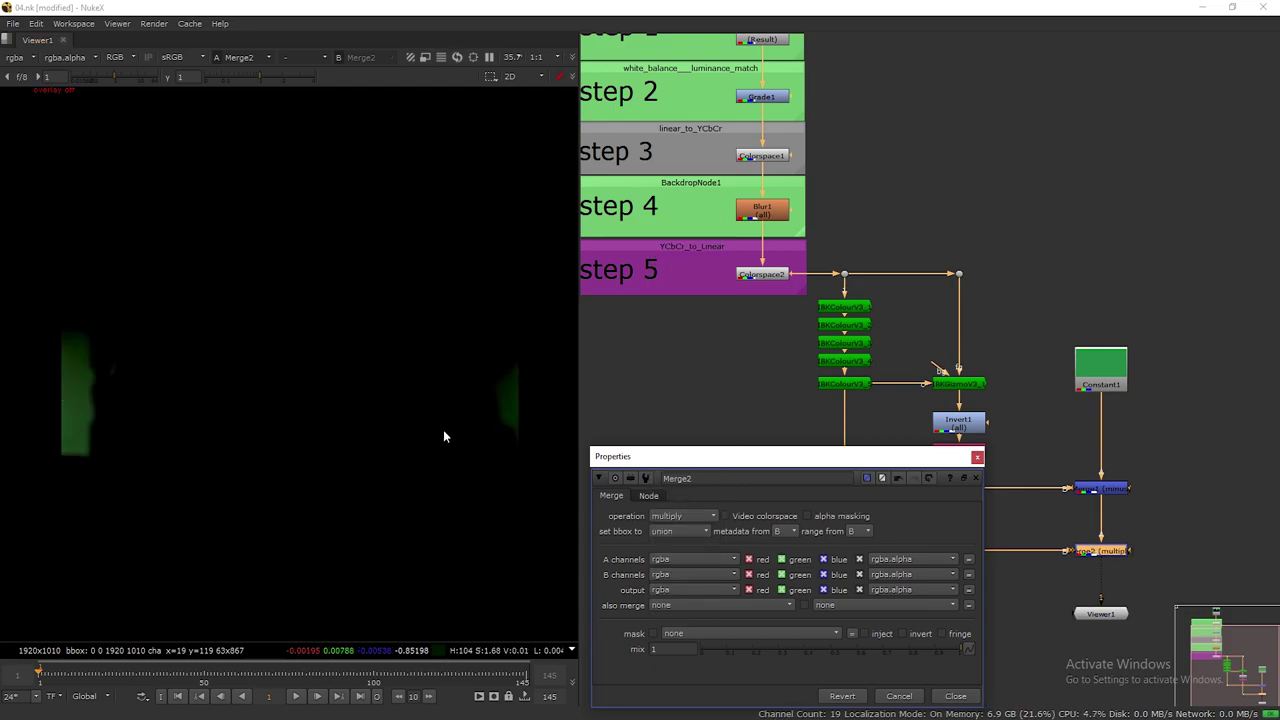
left_click(976, 458)
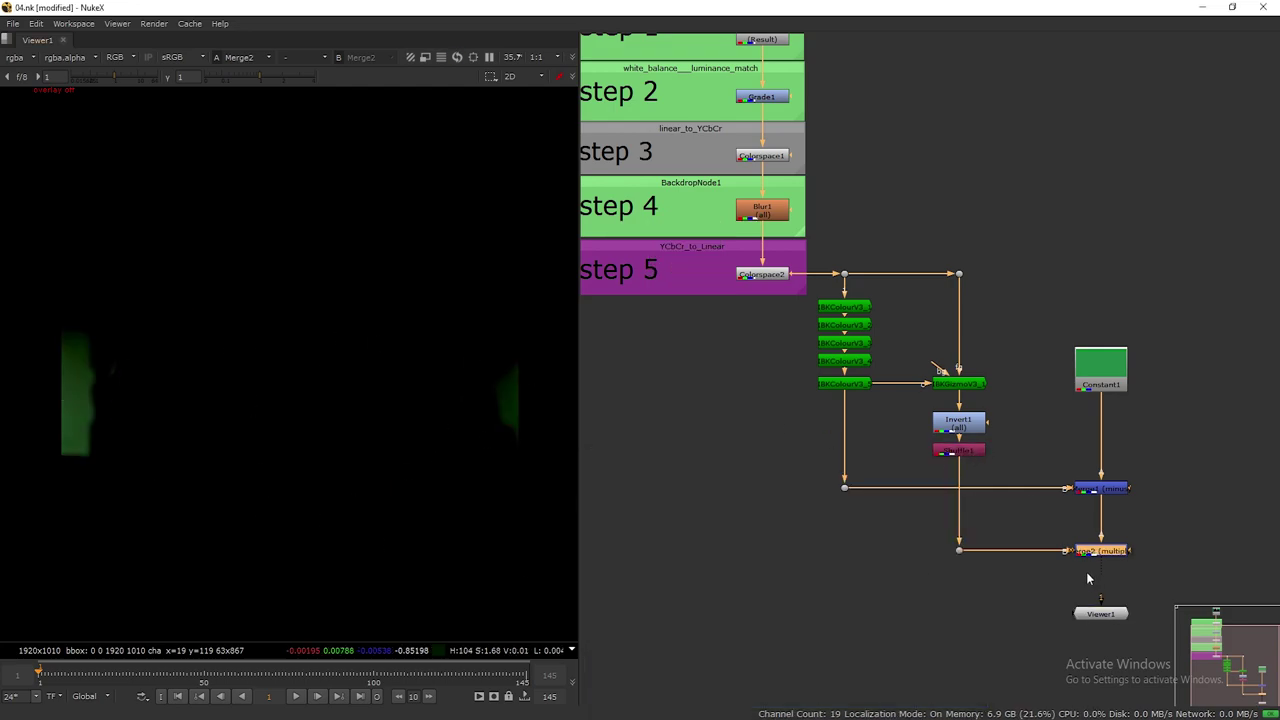
Lower the viewer node and add a third Merge with the multiply Merge connected to its A input
middle_click_drag(1018, 590, 1022, 570)
left_click_drag(1109, 592, 1111, 621)
left_click(917, 582)
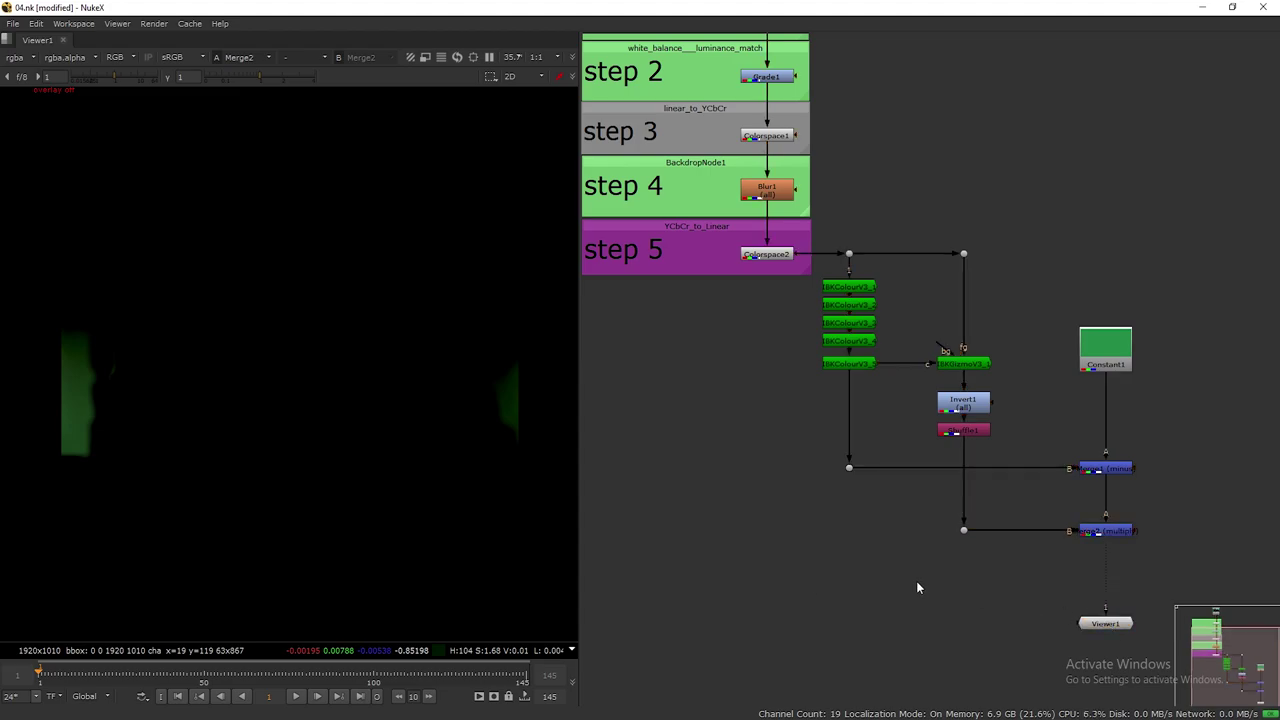
key("Tab")
type("m")
left_click(862, 554)
key("m")
left_click(811, 486)
left_click_drag(854, 576, 1094, 532)
Connect Colorspace2 to the third Merge's B input through an elbow dot and line the Merge up under the multiply Merge
left_click_drag(1008, 575, 766, 257)
left_click_drag(883, 427, 767, 597, "ctrl")
left_click_drag(1103, 552, 1022, 598)
left_click_drag(1026, 598, 1113, 657)
Set the third Merge's operation to plus and save the script
double_click(1101, 600)
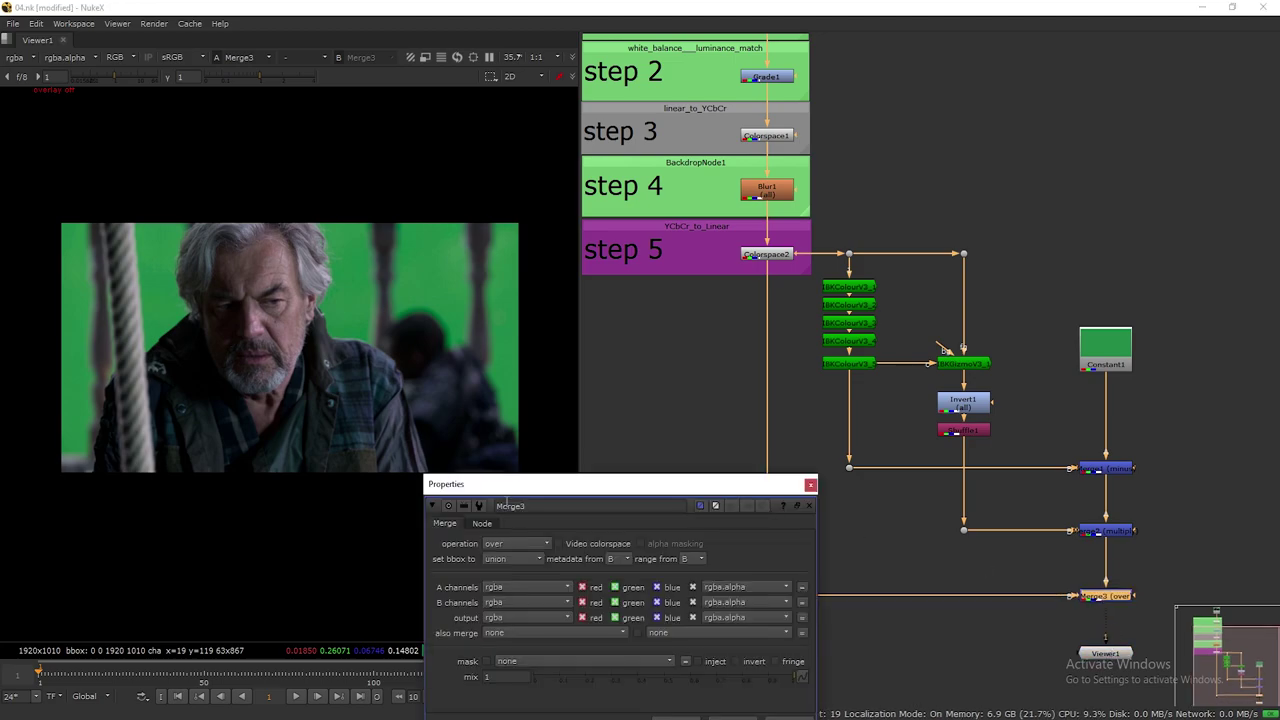
left_click(515, 543)
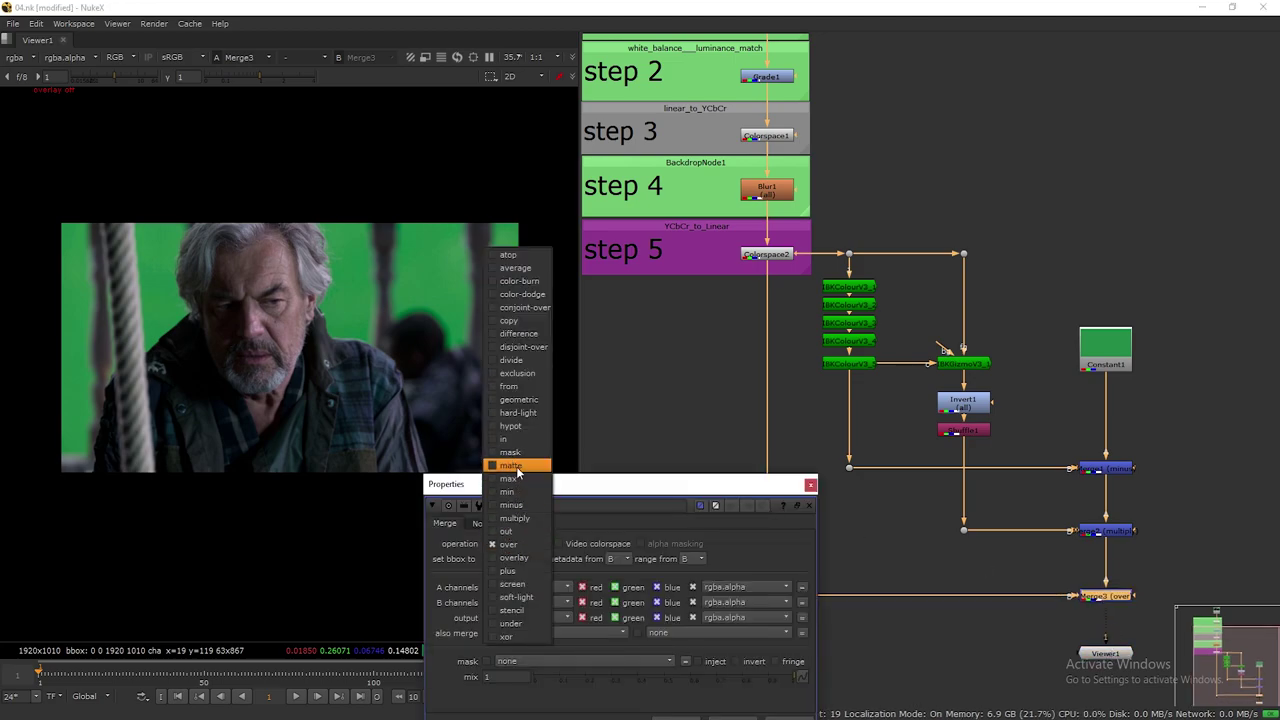
left_click(522, 571)
left_click_drag(718, 488, 1195, 632)
left_click(738, 633)
key("ctrl+s")
Tighten the spacing of the lower Merges and viewer node, and move the Read node higher above the step backdrops
left_click_drag(1110, 569, 1110, 543)
left_click_drag(1109, 657, 1109, 611)
middle_click_drag(776, 141, 809, 259)
left_click(825, 104)
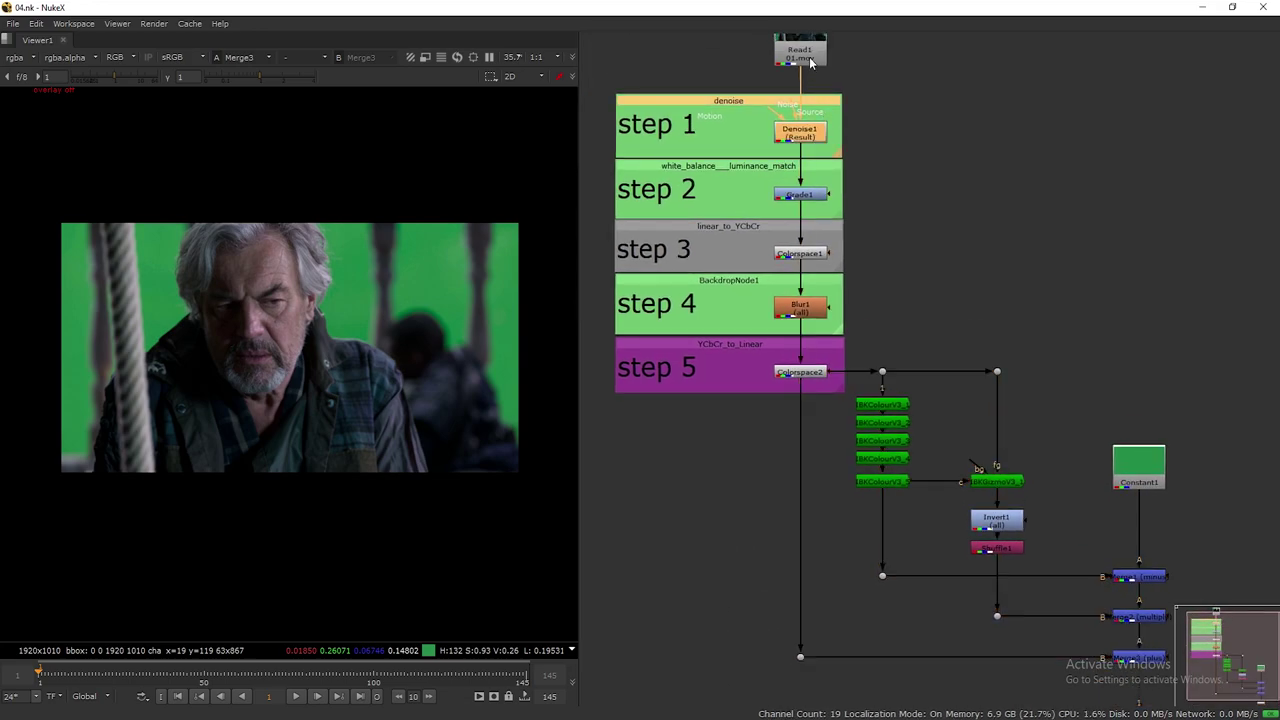
scroll(700, 500, "down", 1)
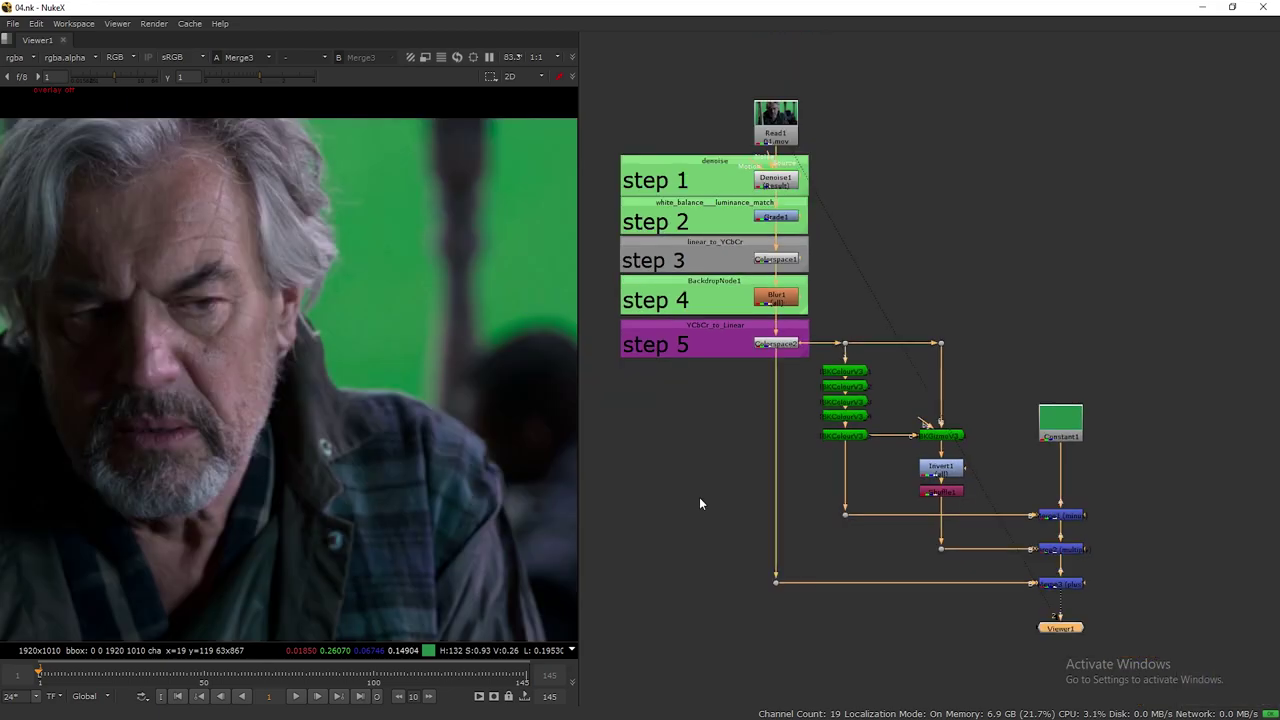
scroll(766, 480, "down", 1)
scroll(766, 485, "up", 1)
left_click_drag(777, 120, 777, 81)
Add a backdrop around all nodes below the Read node and label it PRE - PROCESSING
left_click_drag(600, 114, 1141, 613)
key("Tab")
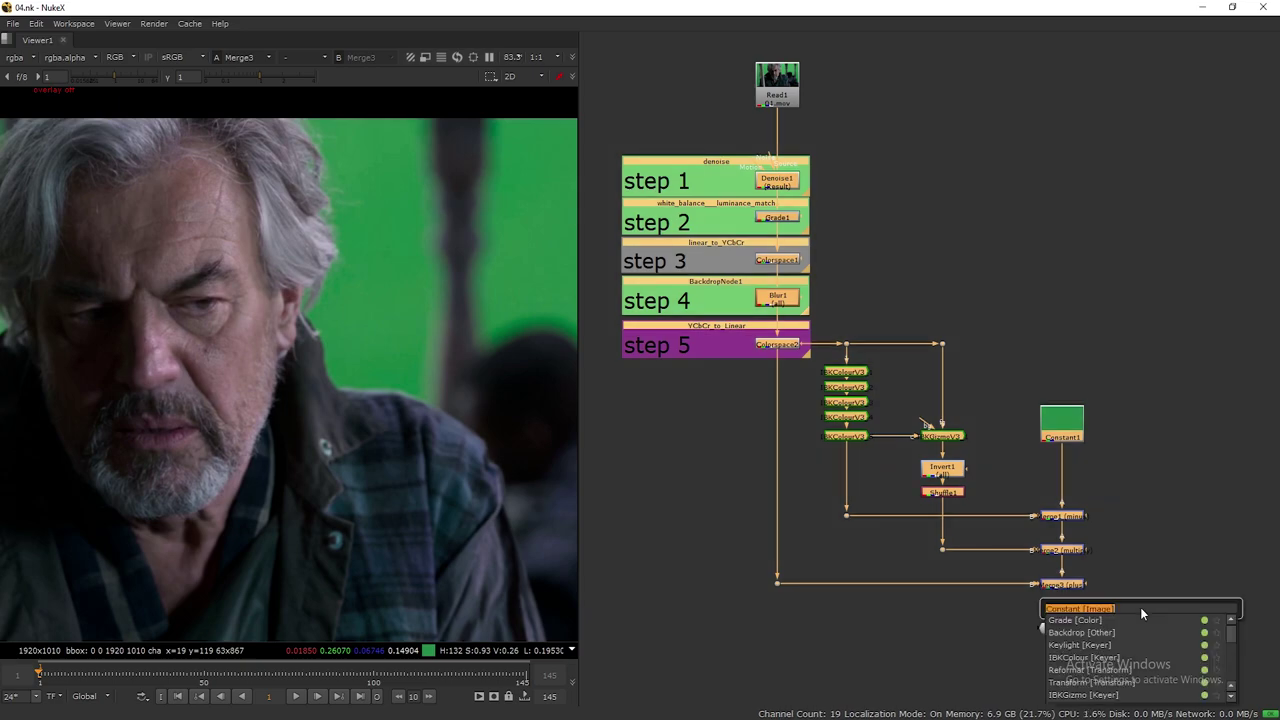
left_click(1099, 632)
left_click(1140, 460)
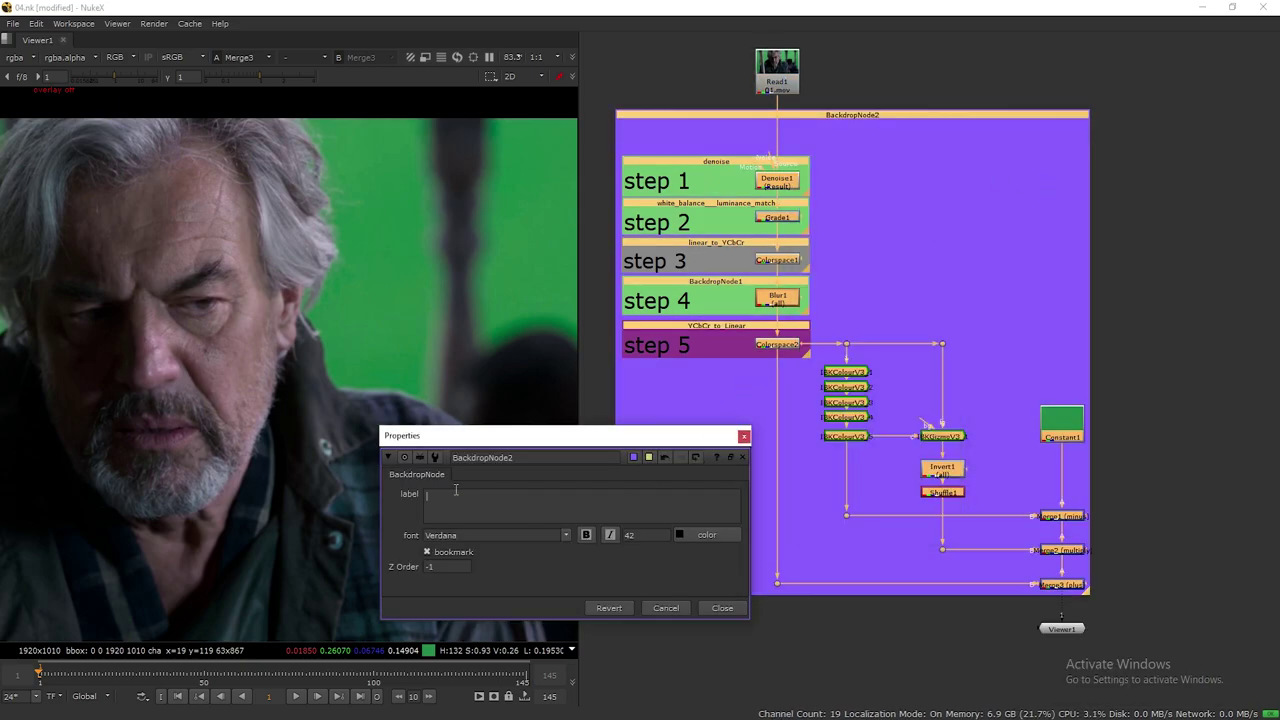
type("PRE - PROCESSING")
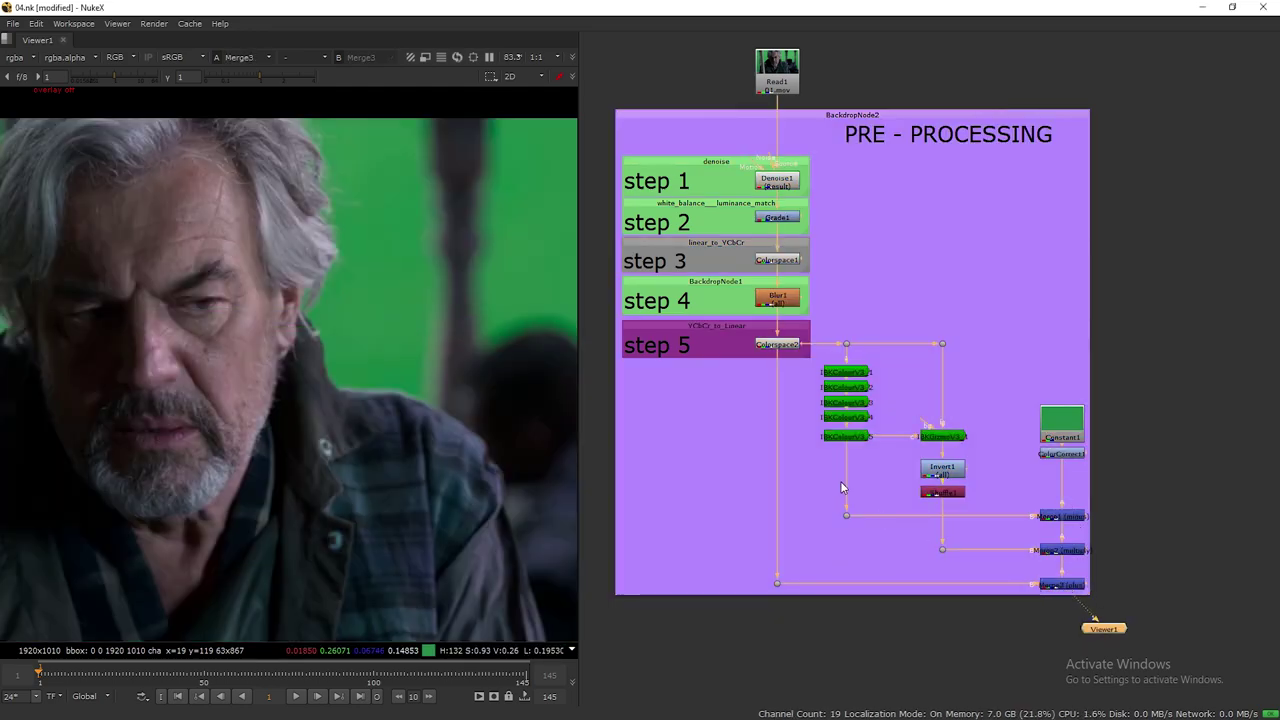
Compare the original Read footage with the third Merge's result by switching repeatedly between the two viewer inputs
left_click(787, 84)
key("2")
key("1")
key("2")
scroll(342, 268, "up", 3)
key("1")
key("2")
key("1")
key("2")
scroll(342, 268, "down", 4)
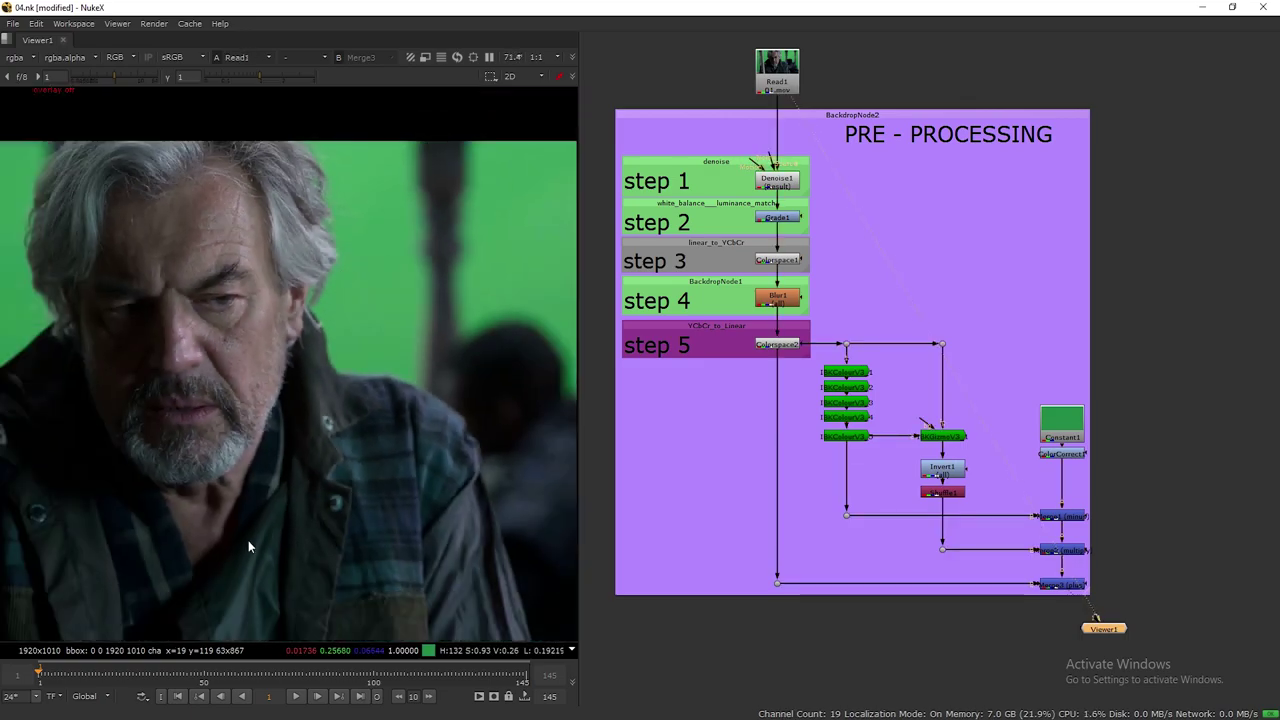
scroll(223, 578, "down", 2)
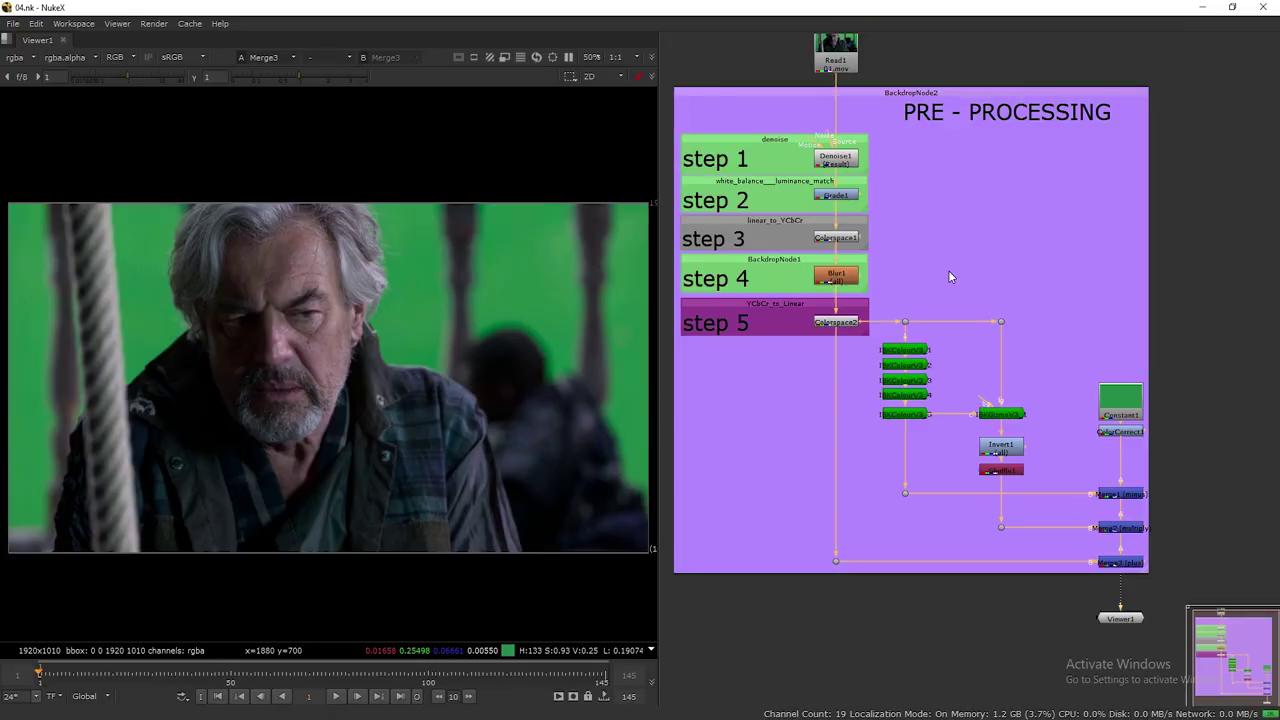
Add a Keylight node outside the PRE - PROCESSING backdrop and move the viewer node lower
scroll(948, 270, "down", 3)
middle_click_drag(948, 270, 834, 235)
scroll(1100, 272, "up", 2)
middle_click_drag(905, 273, 1072, 333)
scroll(1072, 333, "up", 3)
middle_click_drag(1074, 377, 1040, 240)
scroll(983, 305, "down", 3)
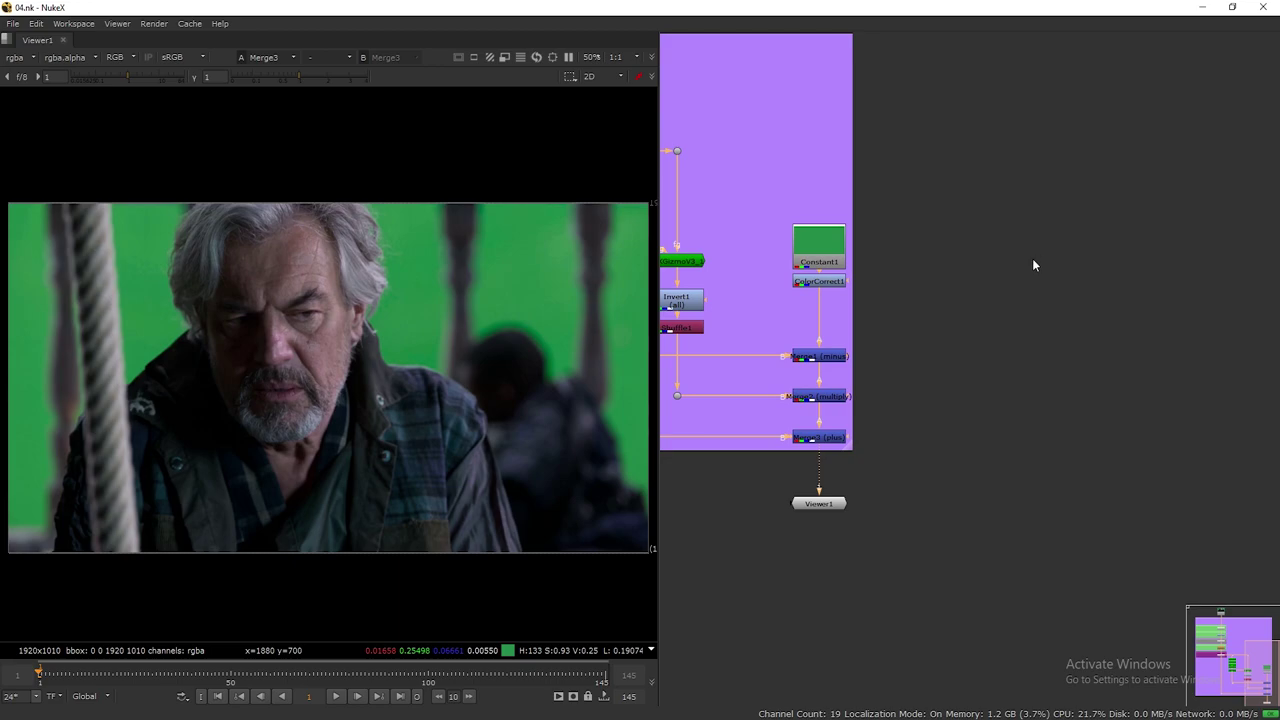
key("Tab")
type("keyl")
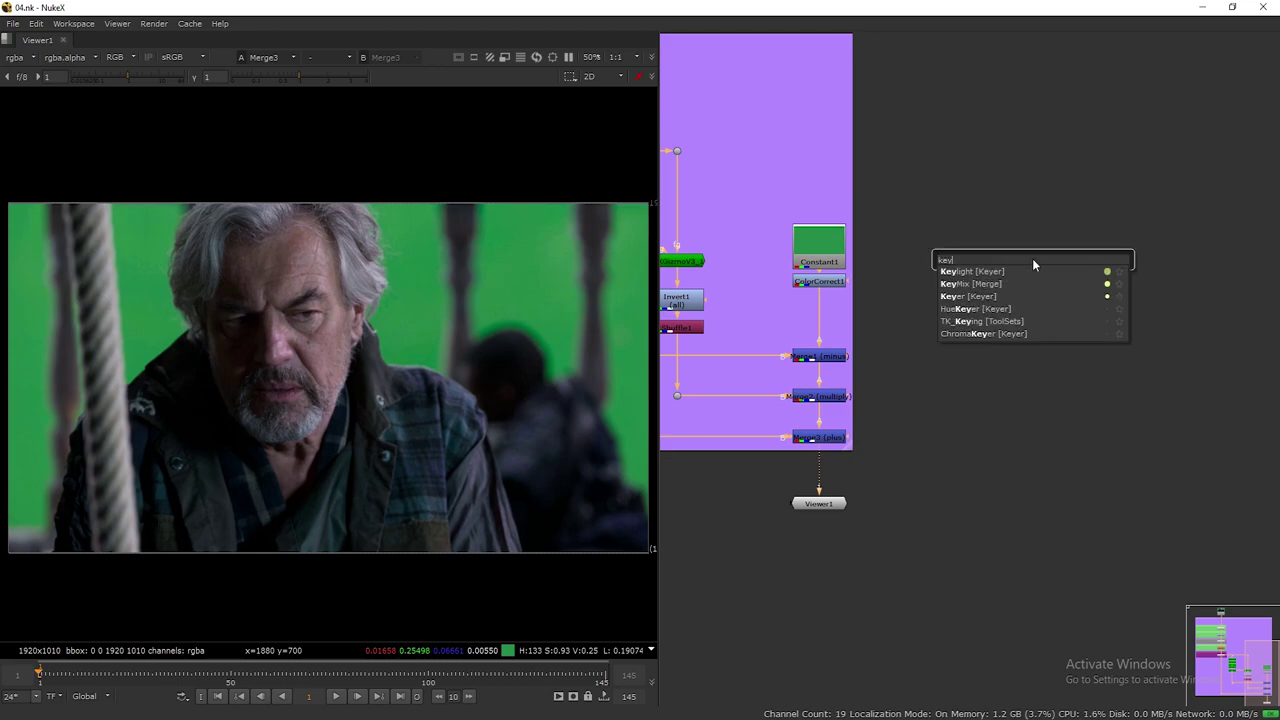
left_click(979, 273)
left_click(998, 136)
left_click_drag(1037, 258, 1048, 463)
left_click_drag(838, 505, 818, 575)
left_click(961, 332)
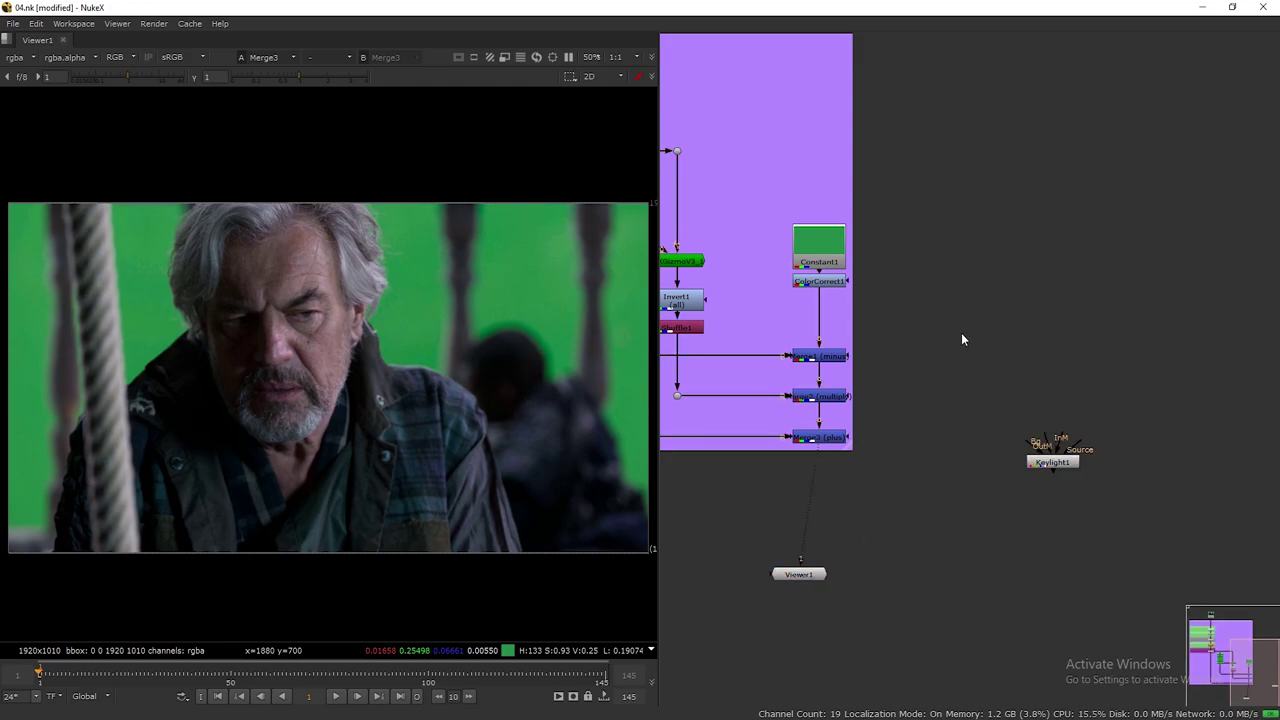
Add a Dot fed by the plus Merge and place it level with that Merge, outside the backdrop
key("Tab")
type("dot")
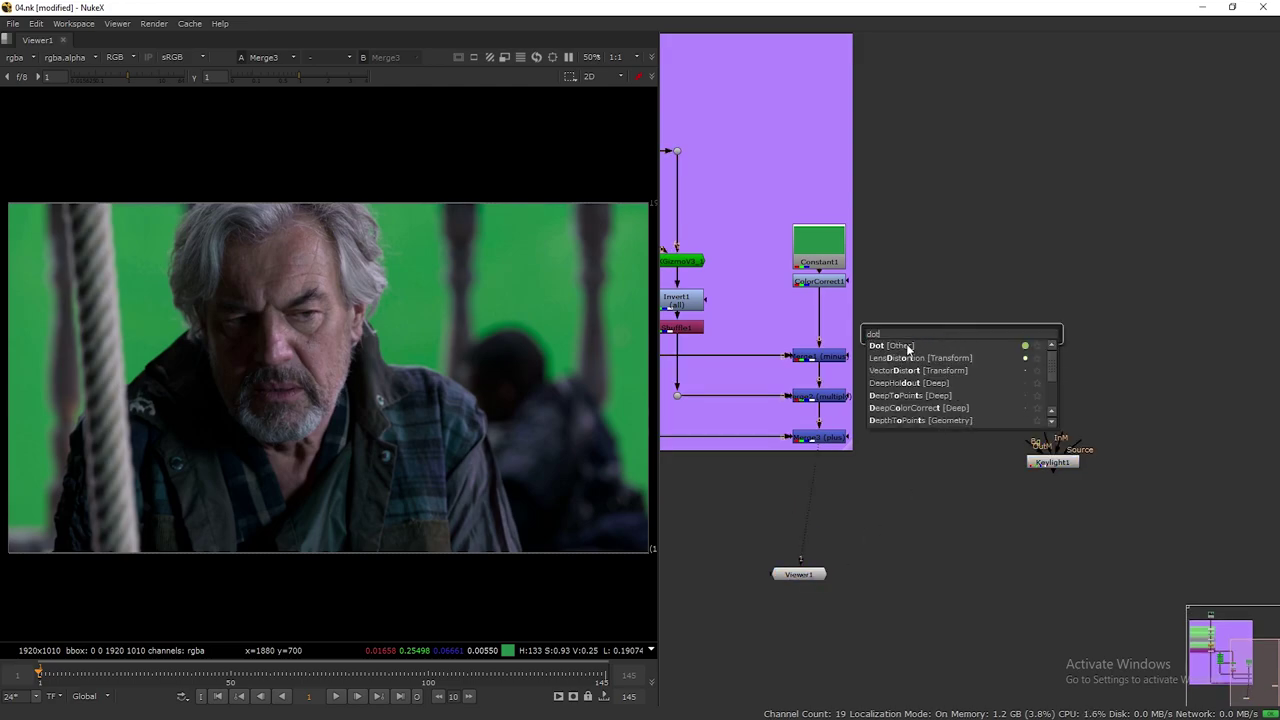
left_click(907, 347)
left_click_drag(841, 444, 836, 440)
left_click_drag(961, 334, 955, 387)
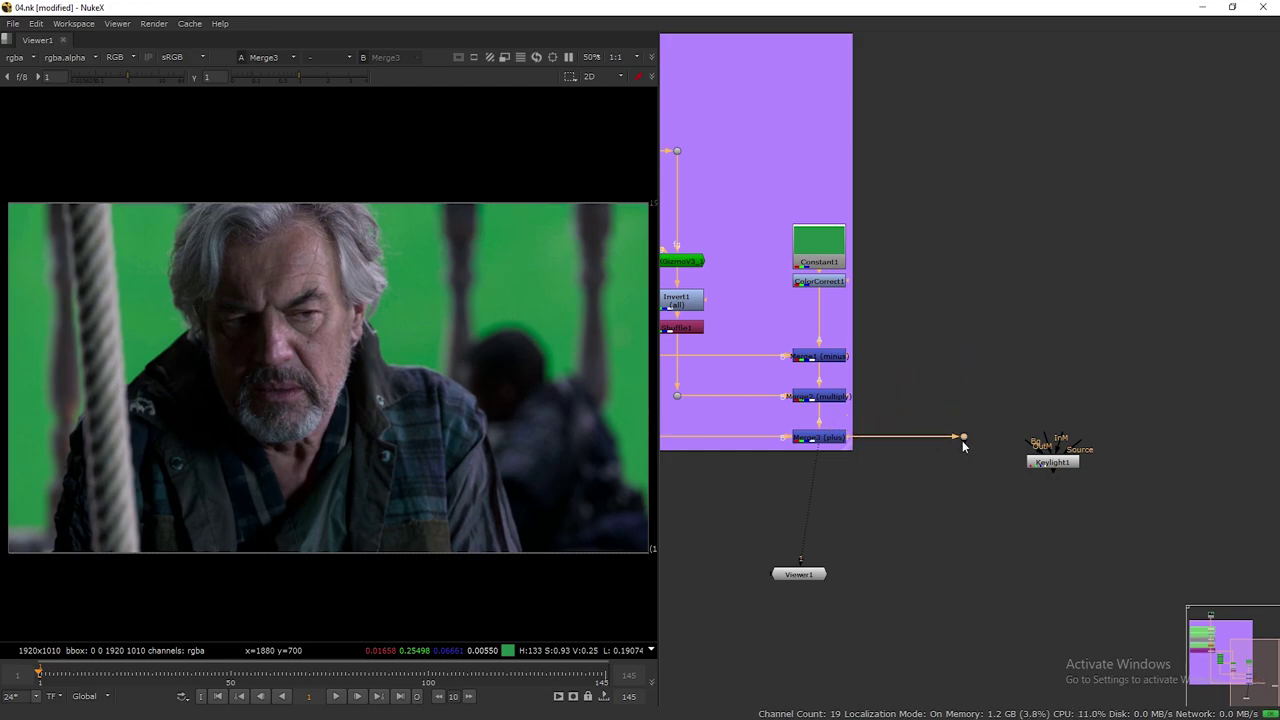
Connect Keylight's Source to the new dot, line Keylight up below it, and view its output with the viewer node underneath
left_click_drag(1053, 462, 933, 521)
left_click_drag(968, 442, 967, 439)
left_click_drag(940, 523, 972, 525)
key("1")
left_click_drag(803, 576, 969, 600)
left_click(976, 523)
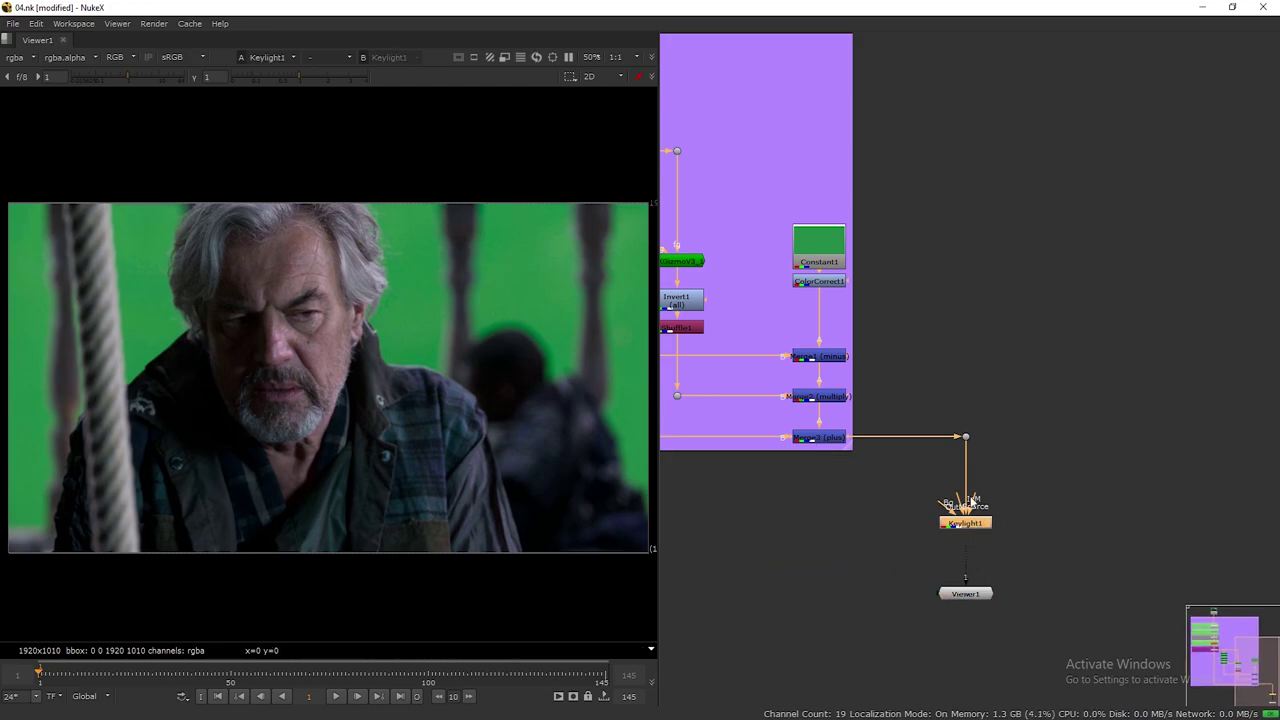
left_click_drag(920, 416, 1022, 622)
left_click_drag(975, 524, 987, 524)
left_click(1026, 499)
Sample a small area of green screen beside the man's ear as Keylight's Screen Colour
middle_click_drag(1046, 499, 1080, 448)
scroll(1003, 499, "up", 2)
double_click(1034, 468)
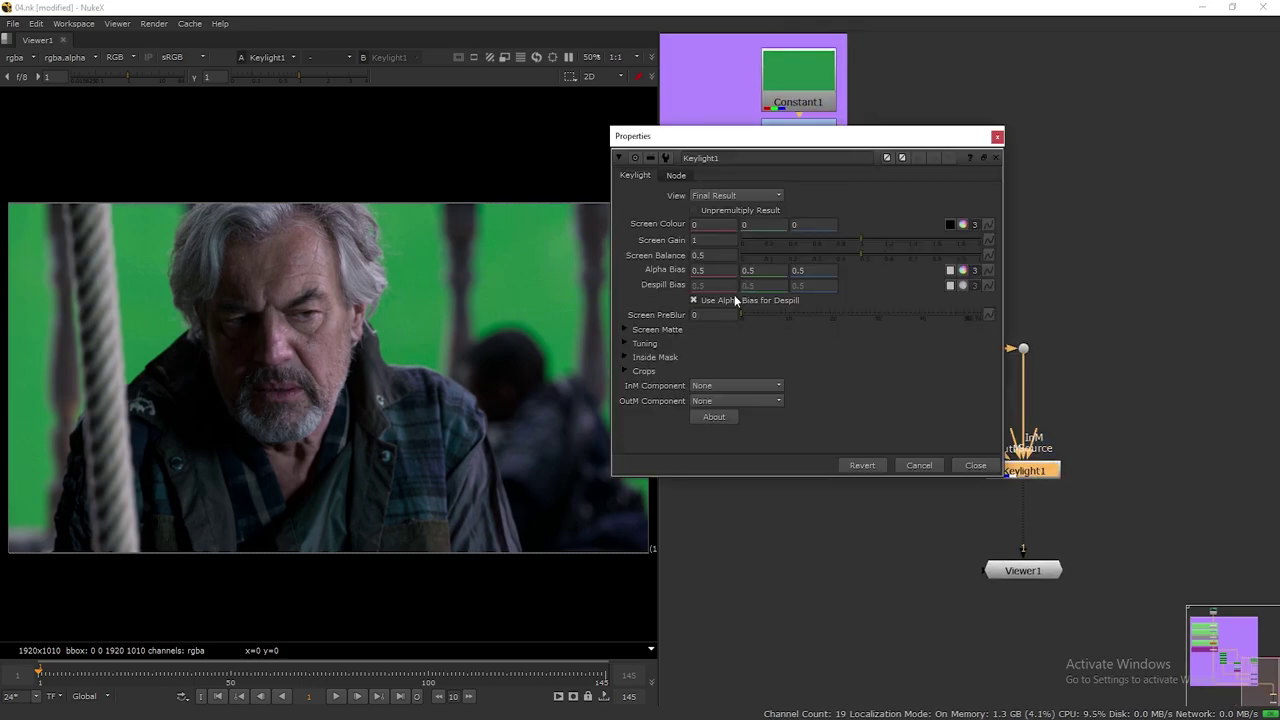
scroll(418, 326, "up", 10)
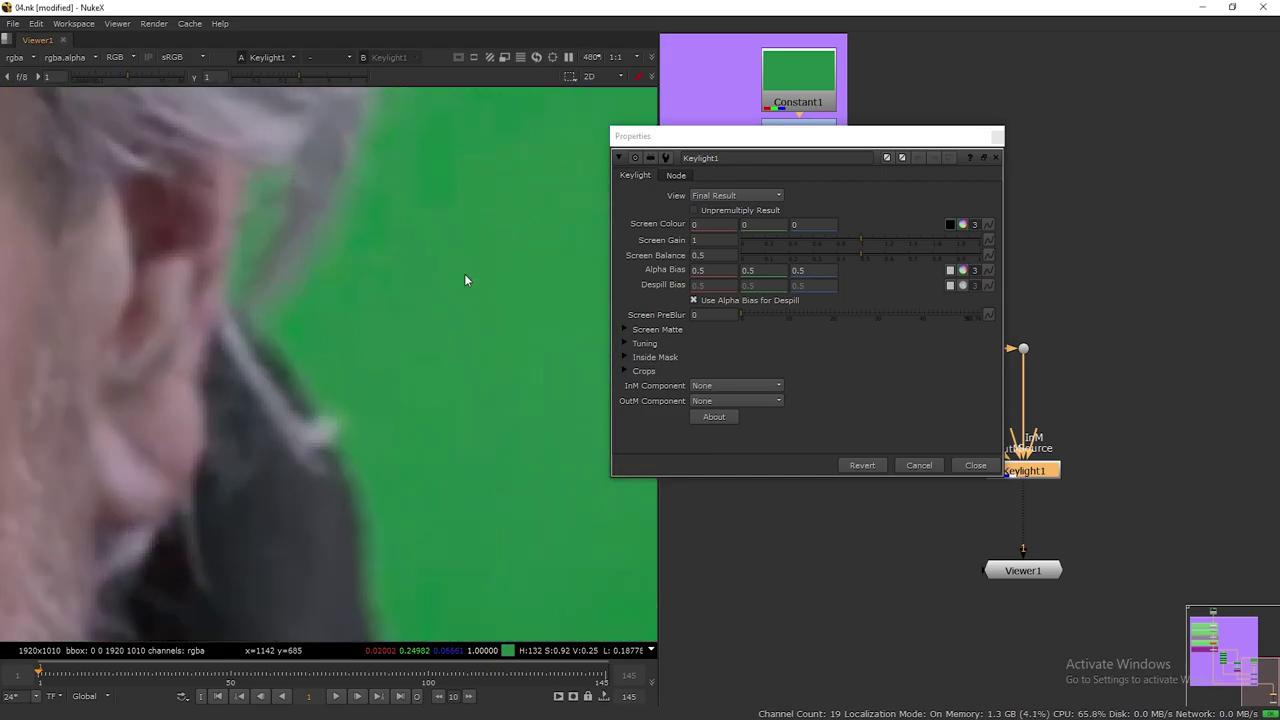
left_click(949, 226)
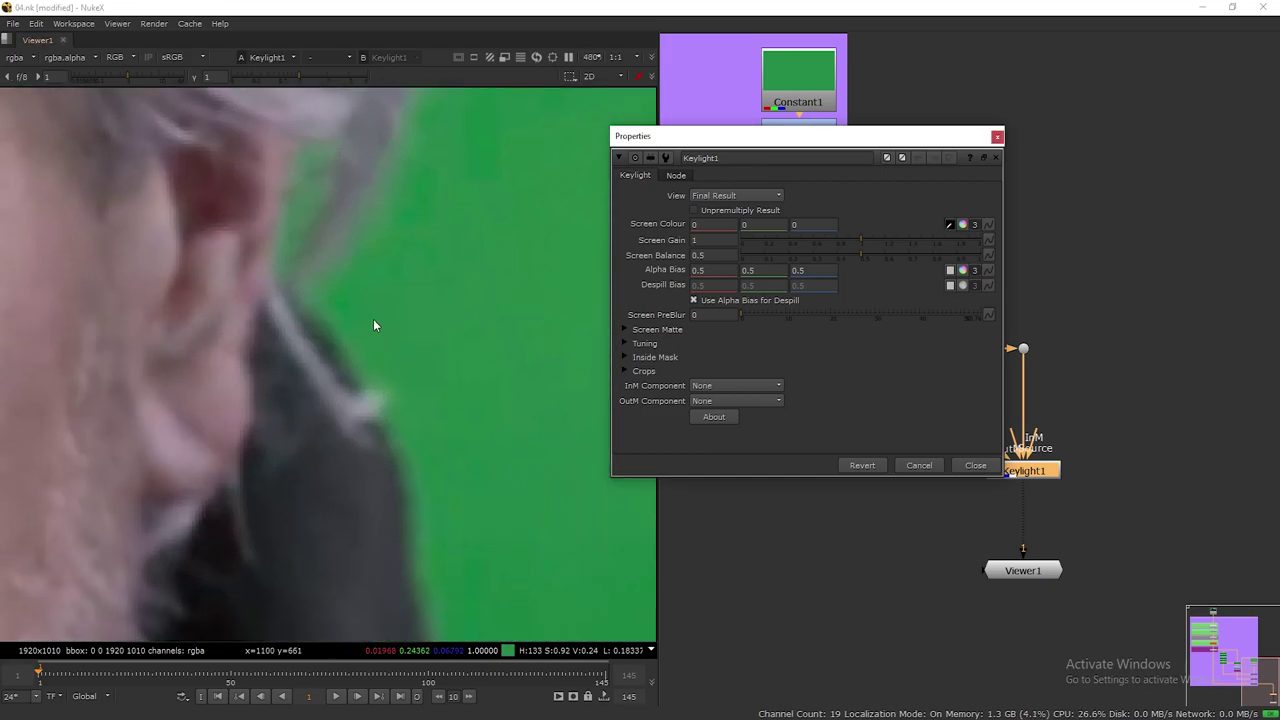
left_click_drag(343, 270, 396, 334, "ctrl+alt+shift")
Inspect the keyed result and its alpha matte around the man's head, with the Keylight properties moved clear of the image
scroll(434, 309, "down", 10)
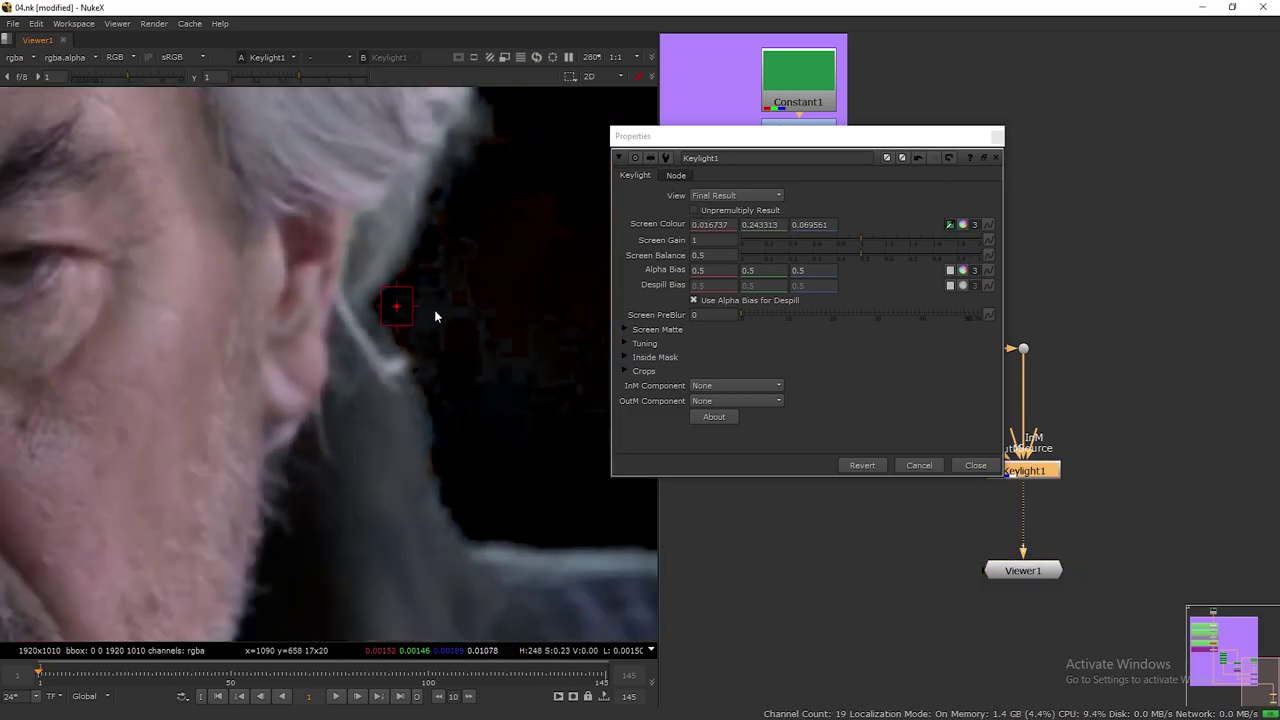
scroll(394, 289, "up", 2)
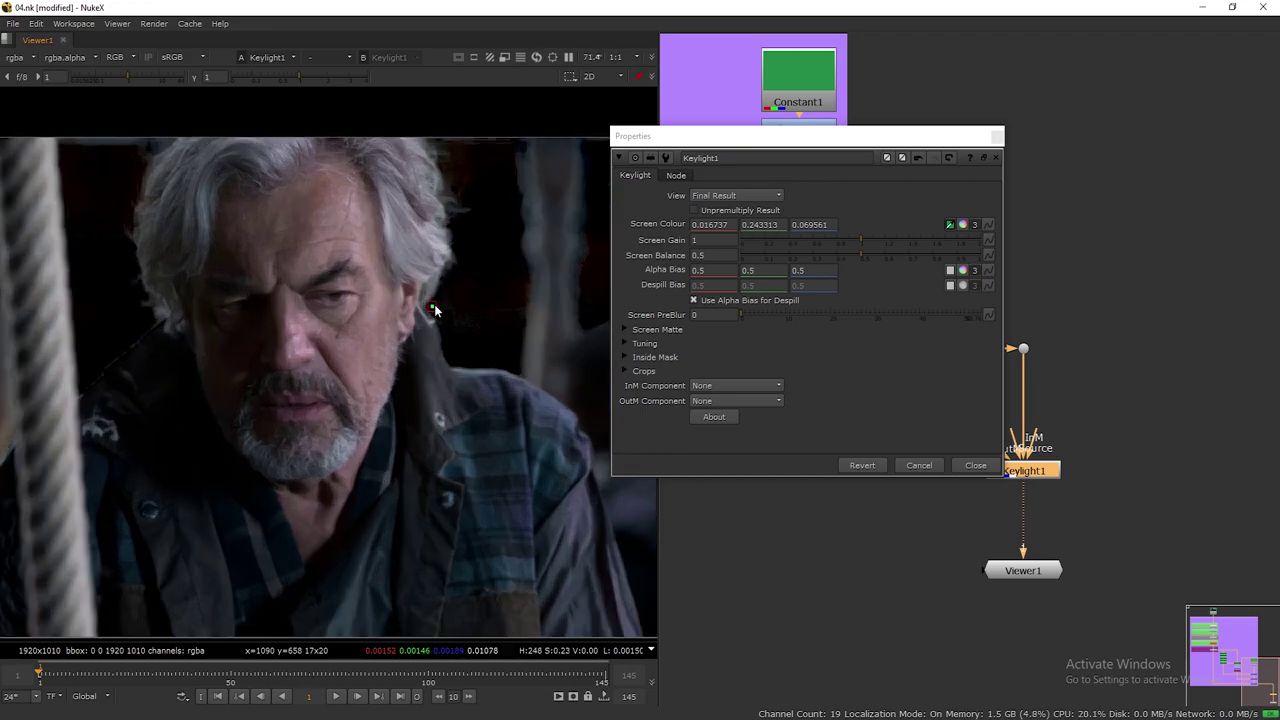
key("a")
key("a")
key("a")
scroll(432, 308, "up", 3)
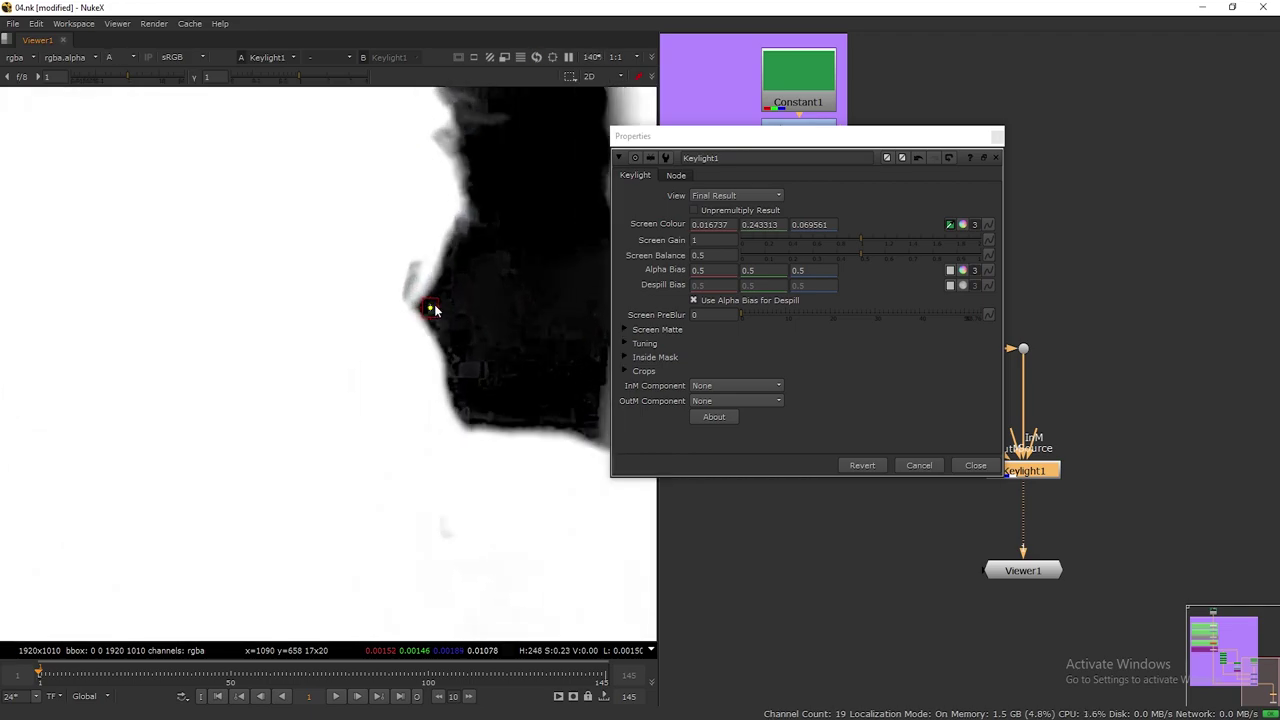
left_click_drag(724, 140, 881, 111)
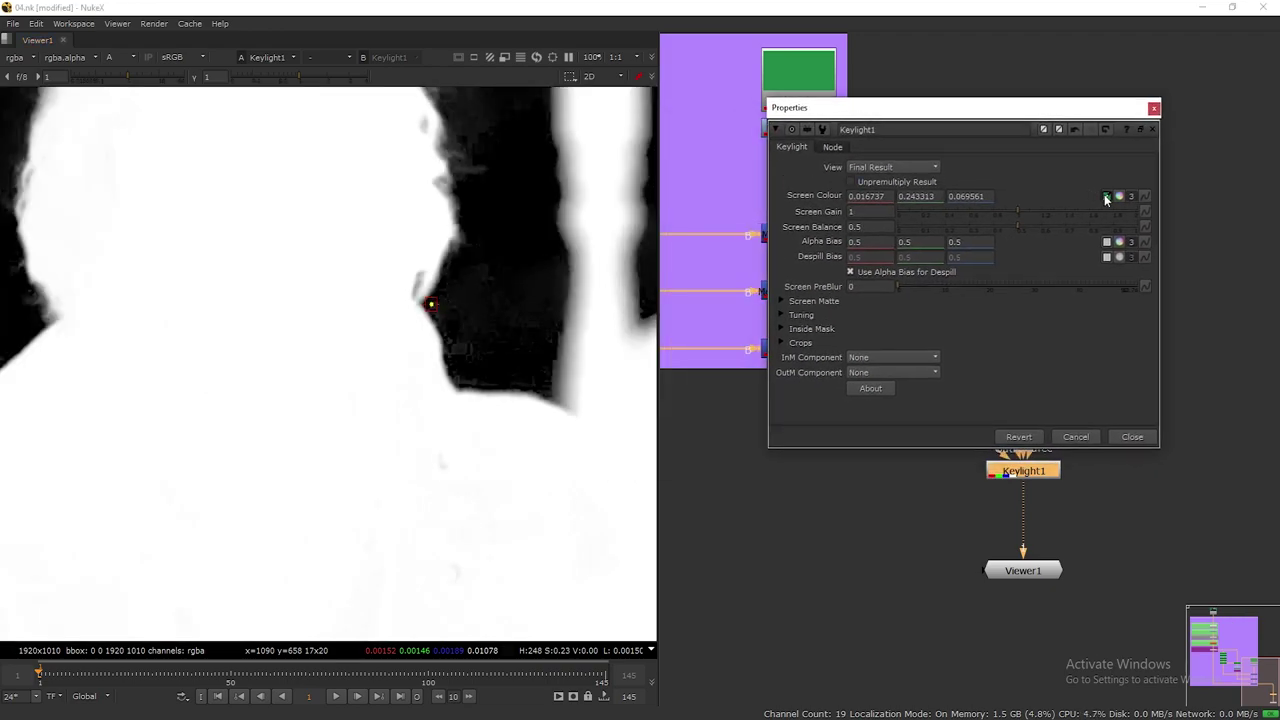